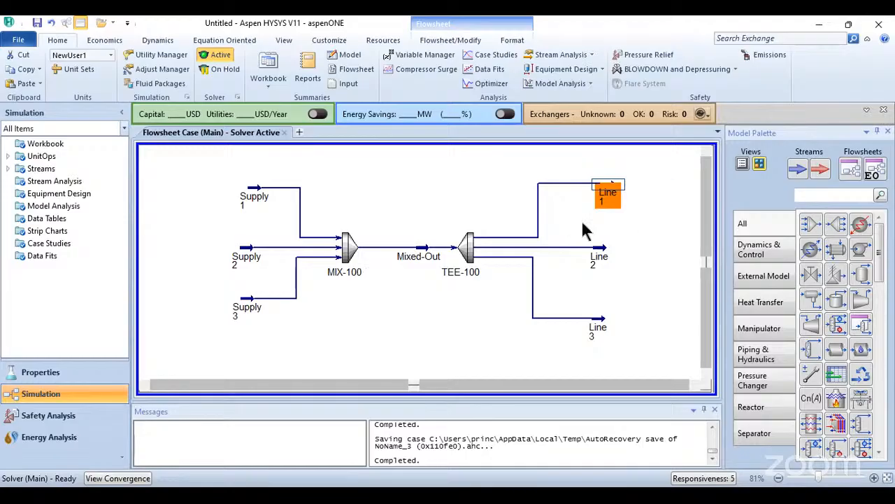
Shift the Supply 1 stream slightly so that it lines up with the Supply 2 and Supply 3 streams.
mouse_move(259, 194)
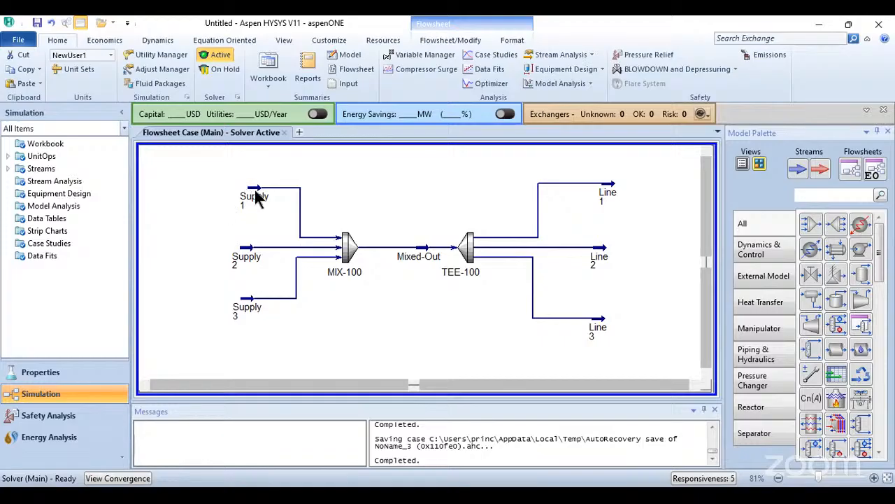
drag(256, 198, 247, 198)
click(460, 326)
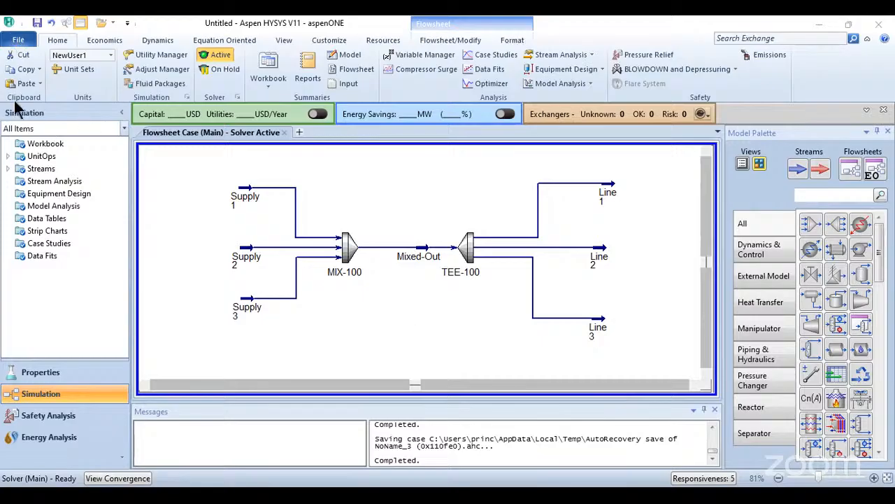
Create a new blank simulation case.
click(18, 40)
click(37, 89)
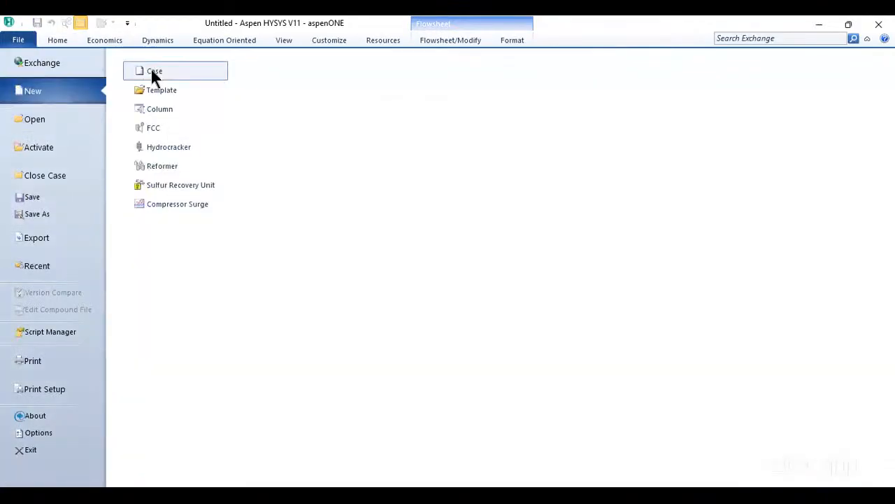
click(153, 71)
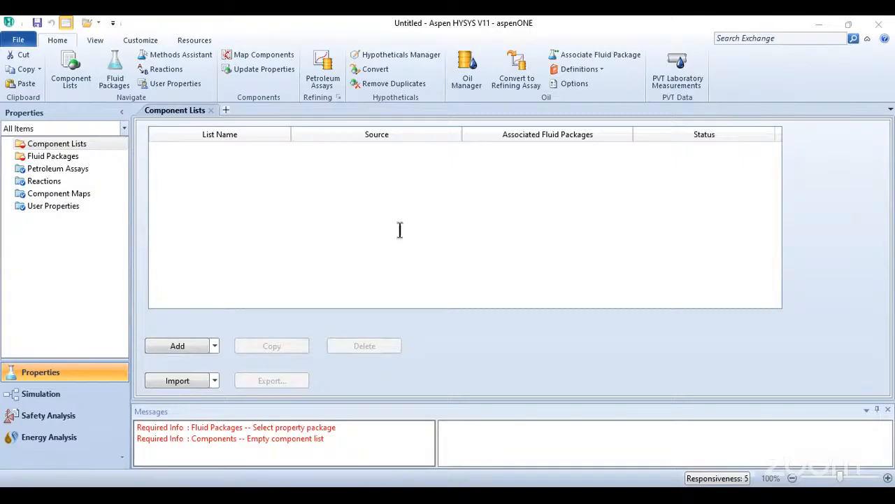
Switch to the HYSYS FOR STUDENT document in Word and read the pump exercise's problem statement, solution steps and objective.
key(alt+Tab)
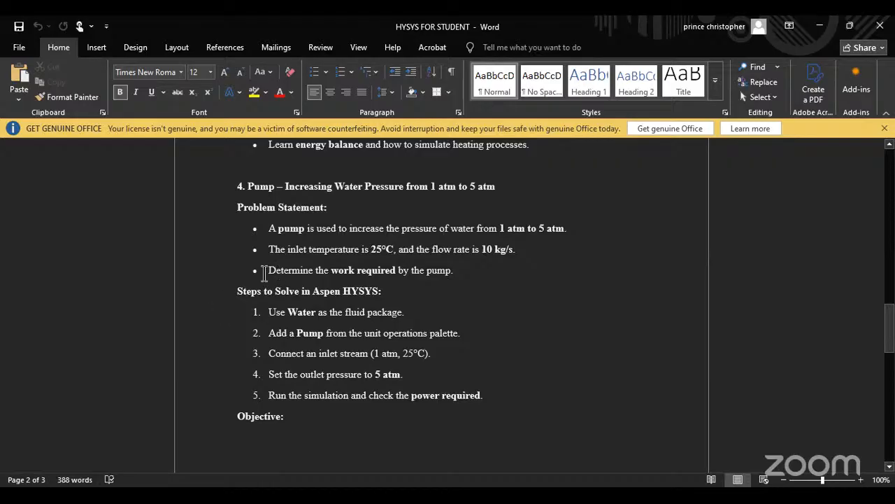
click(446, 275)
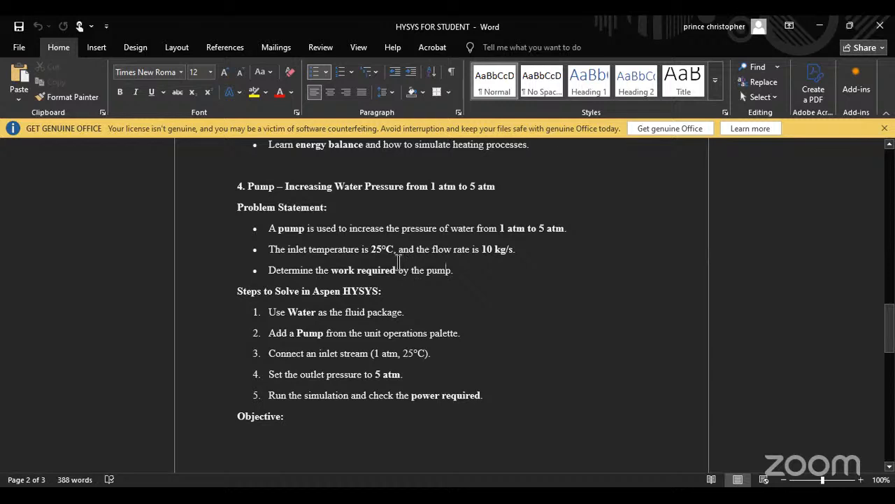
scroll(368, 290, down, 8)
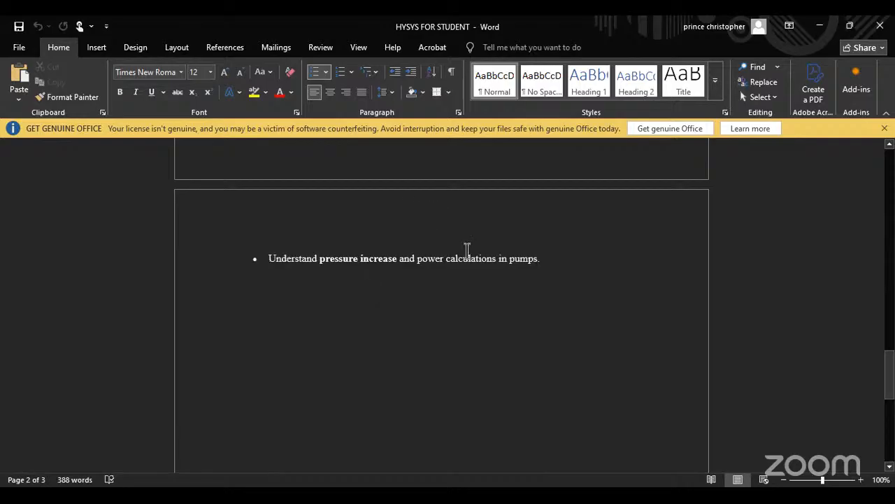
scroll(450, 249, up, 5)
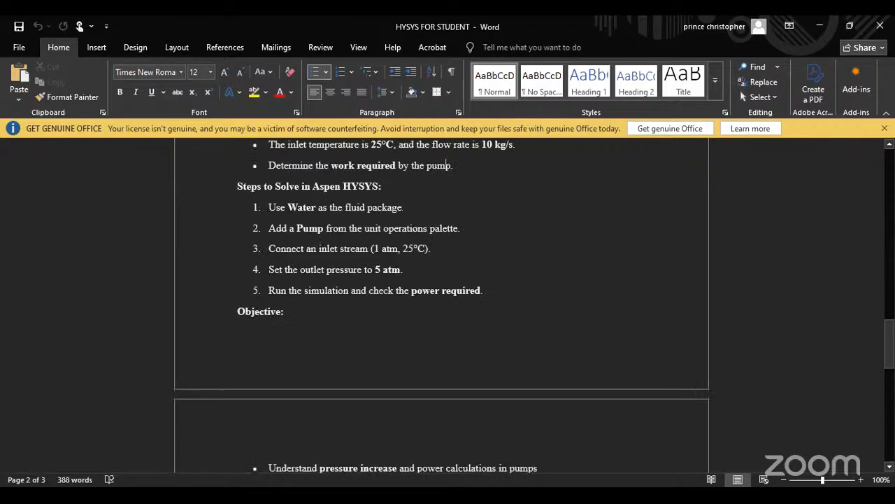
text(.)
Switch back to Aspen HYSYS and create a component list containing water (H2O) from the pure components.
key(alt+Tab)
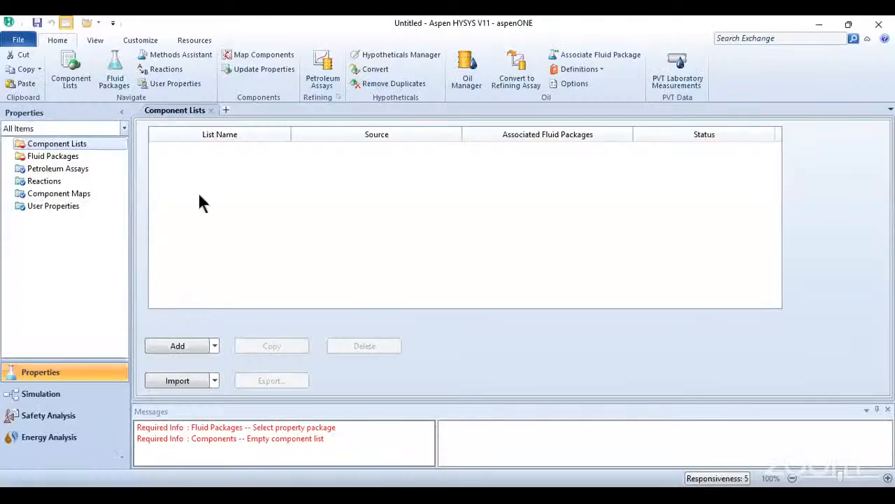
click(178, 346)
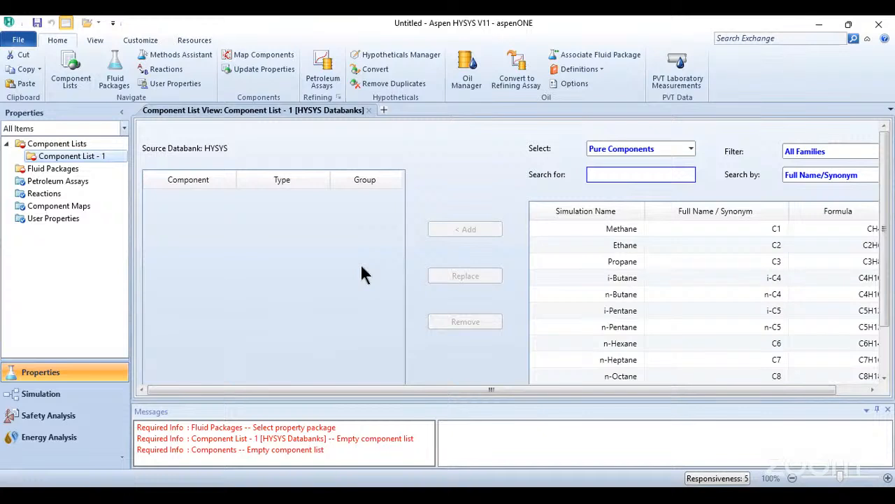
text(watr)
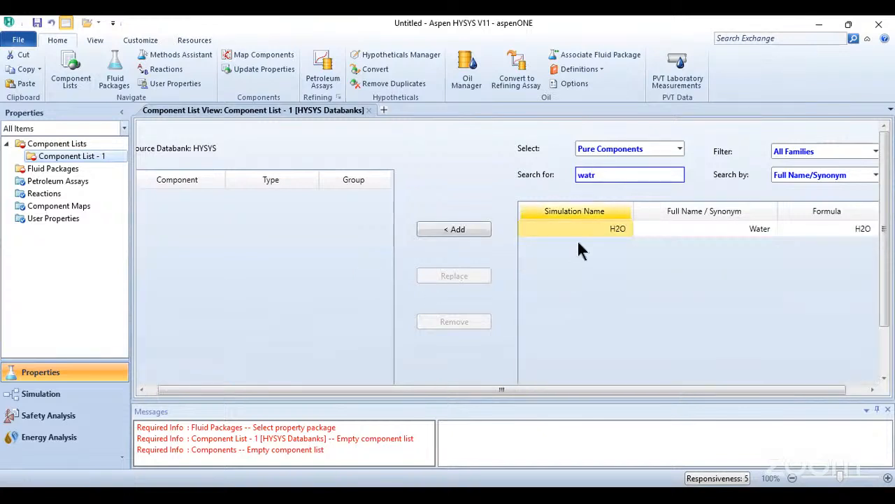
click(456, 230)
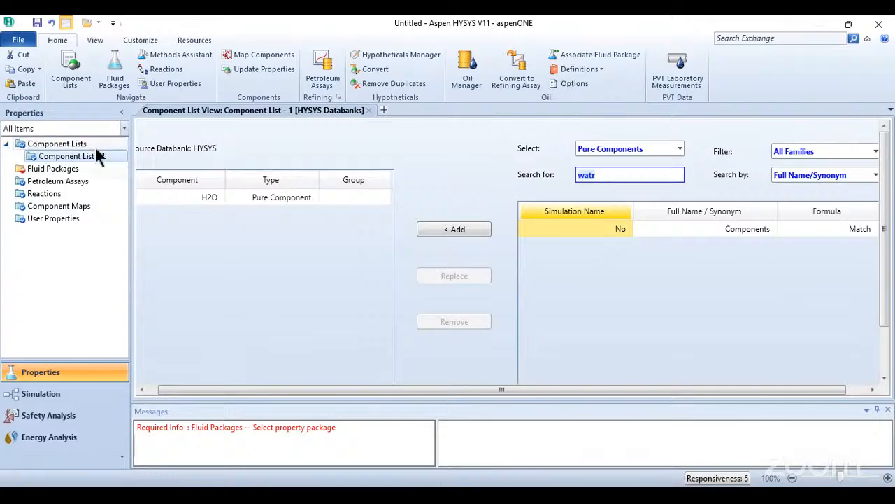
drag(98, 158, 31, 163)
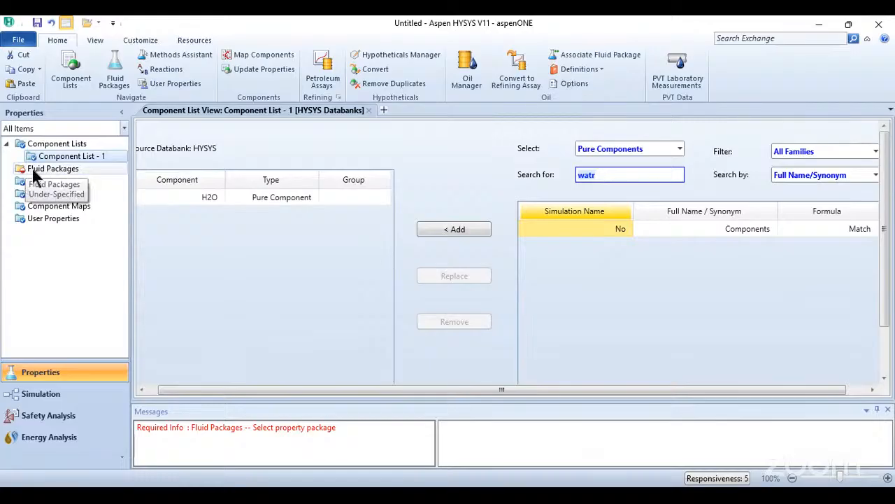
Add a fluid package that uses the SRK property package.
click(32, 172)
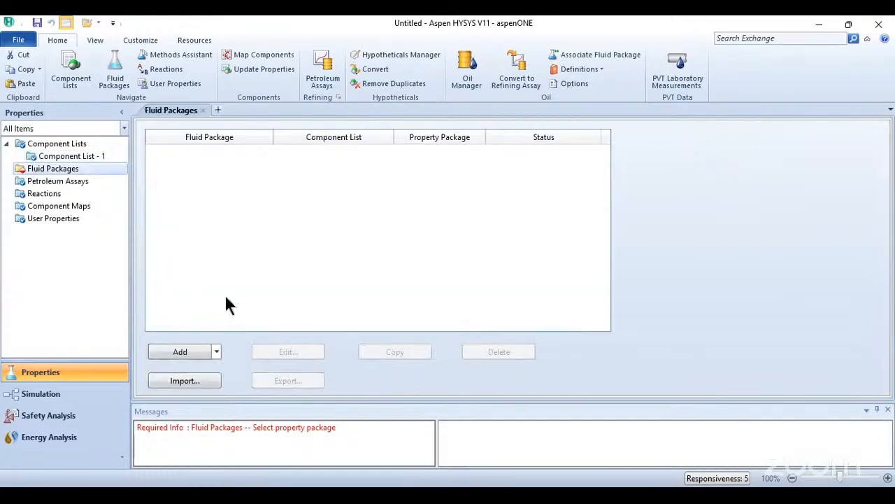
click(184, 351)
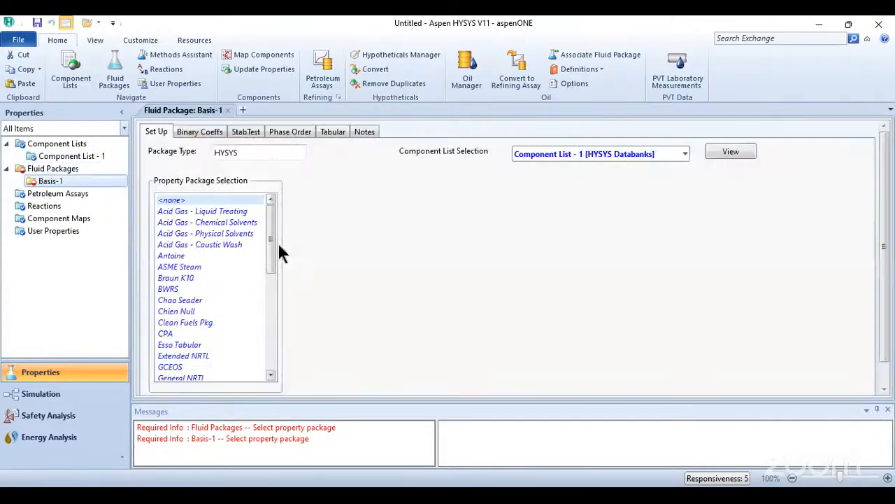
click(271, 348)
scroll(252, 352, down, 3)
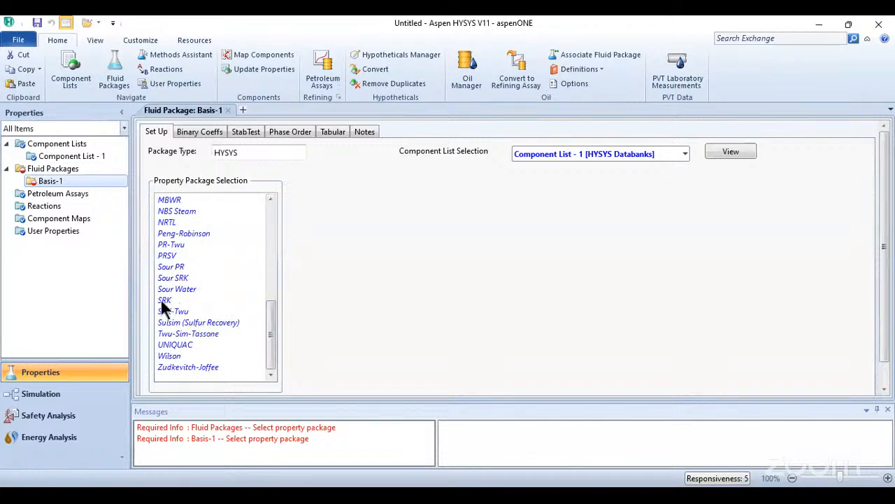
click(200, 301)
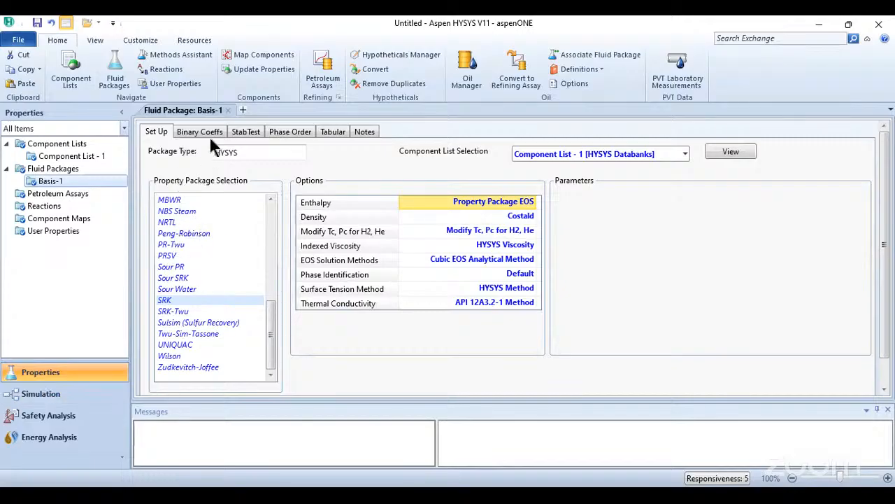
Enter the simulation environment, place a material stream on the flowsheet and name it Water.
click(45, 395)
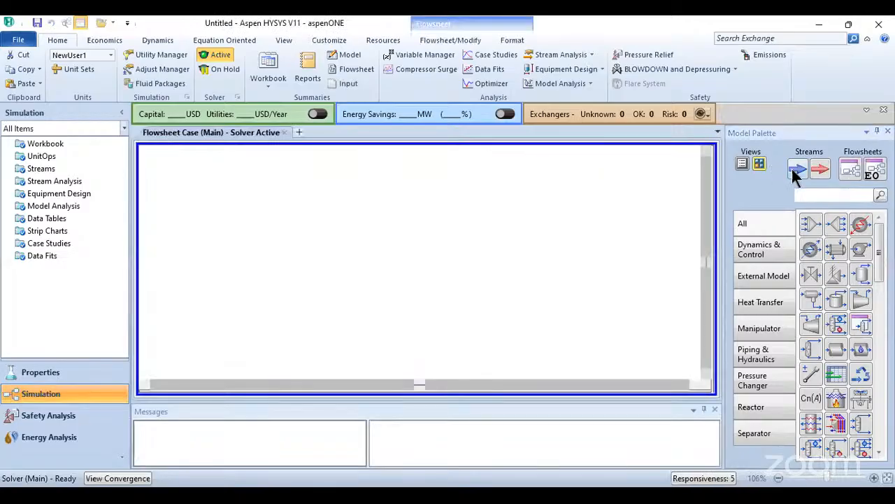
click(798, 168)
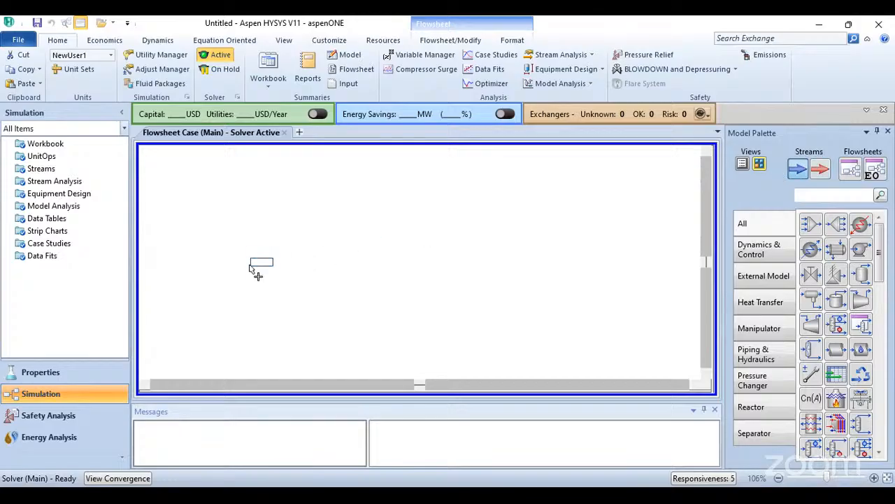
click(260, 269)
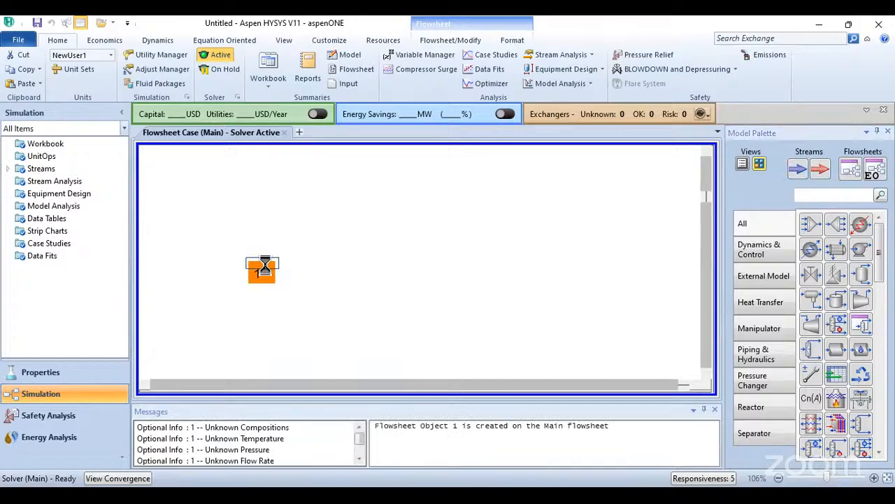
double_click(265, 267)
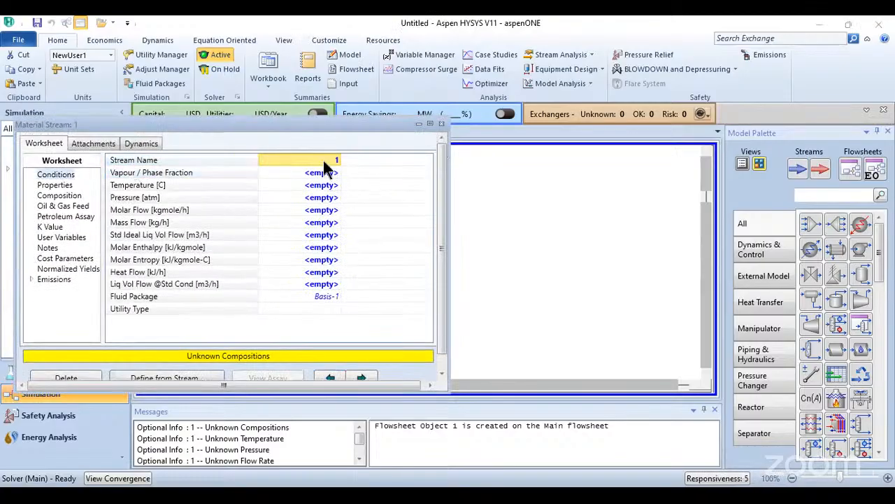
text(Wa)
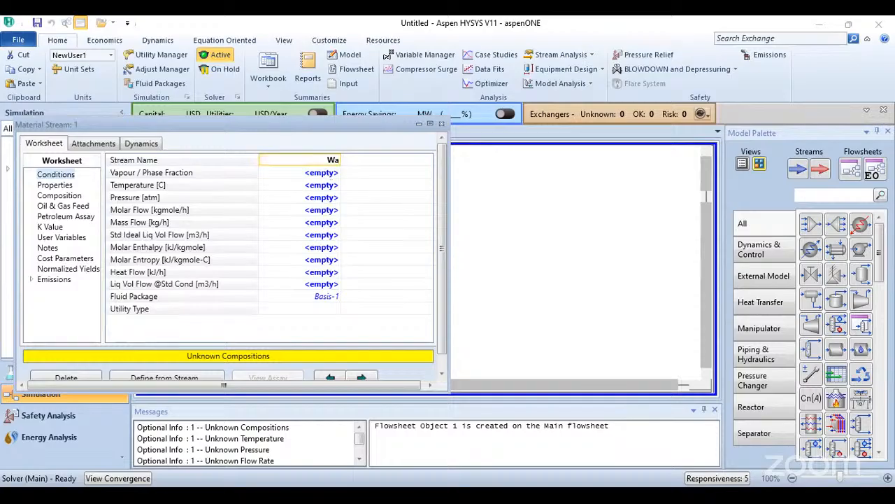
text(ter)
key(Return)
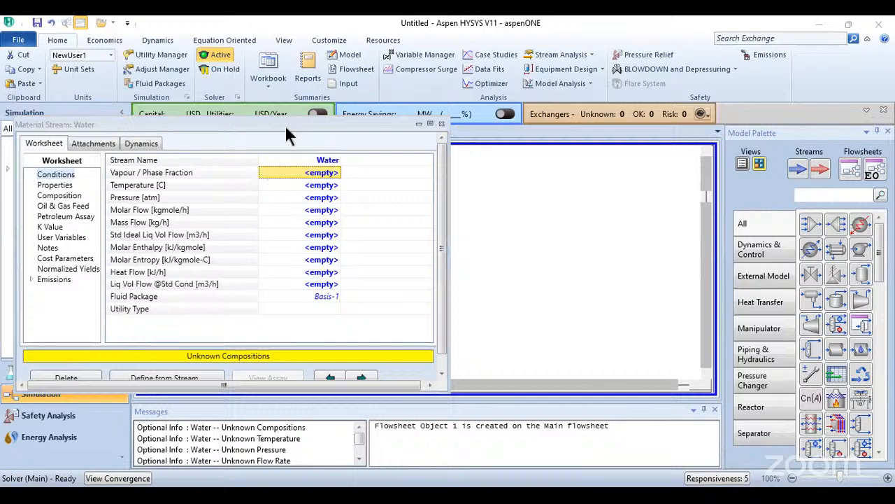
Set the Water stream's temperature to 25 C and its pressure to 1 atm.
drag(285, 125, 424, 124)
click(445, 185)
text(25)
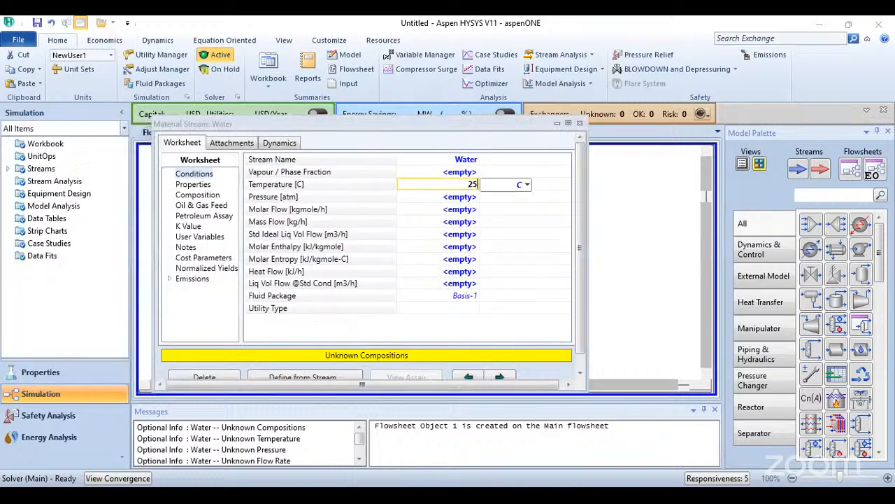
key(Return)
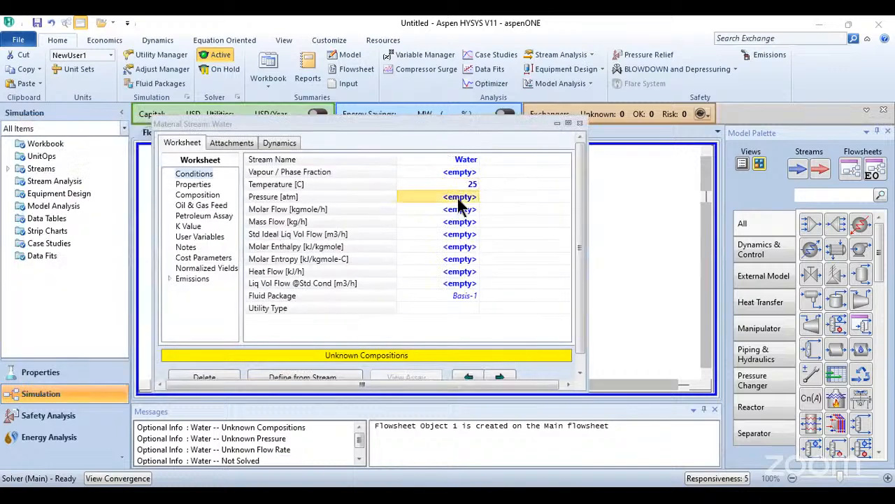
text(1)
key(Return)
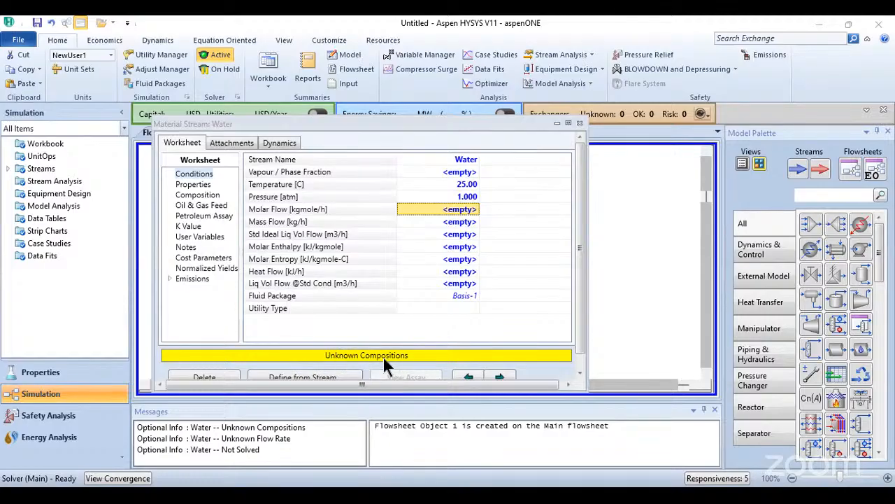
Define the Water stream's composition with an H2O mole fraction of 1.
click(198, 195)
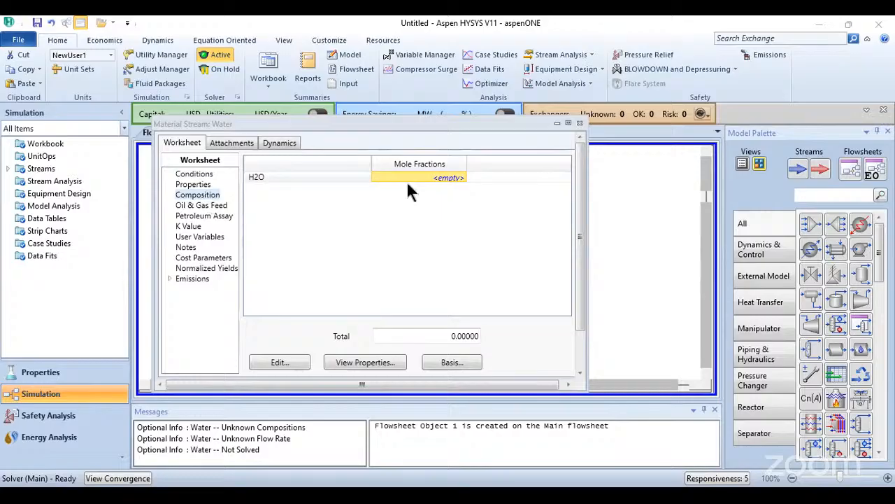
click(280, 362)
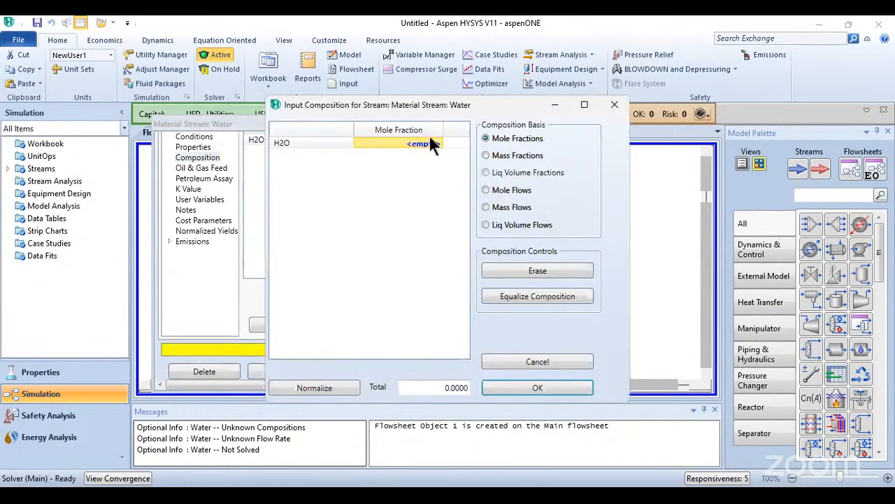
click(431, 143)
text(1)
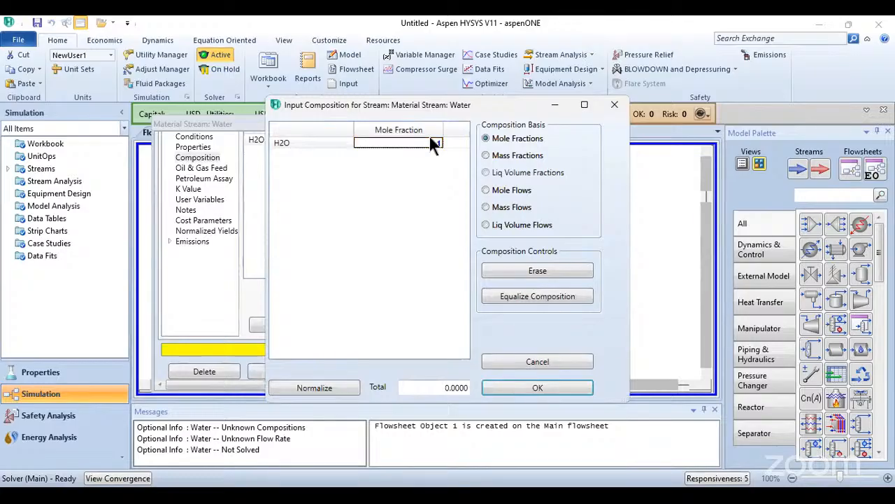
key(Return)
click(549, 392)
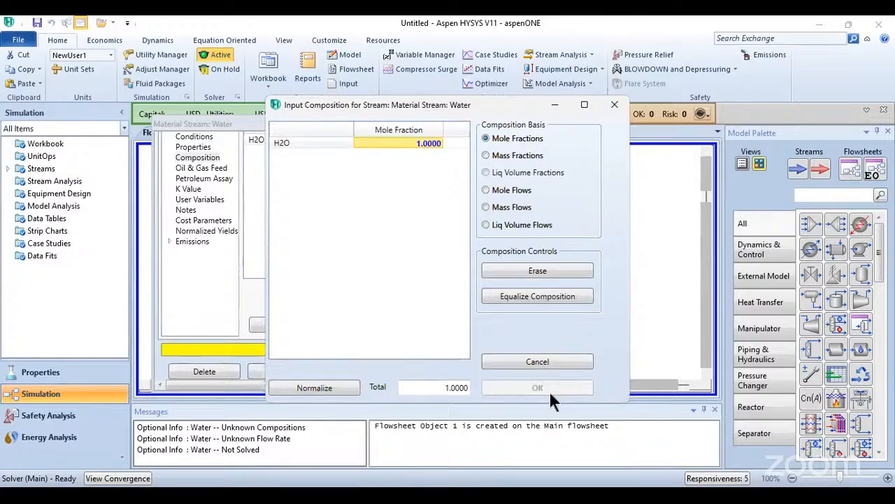
scroll(243, 242, up, 2)
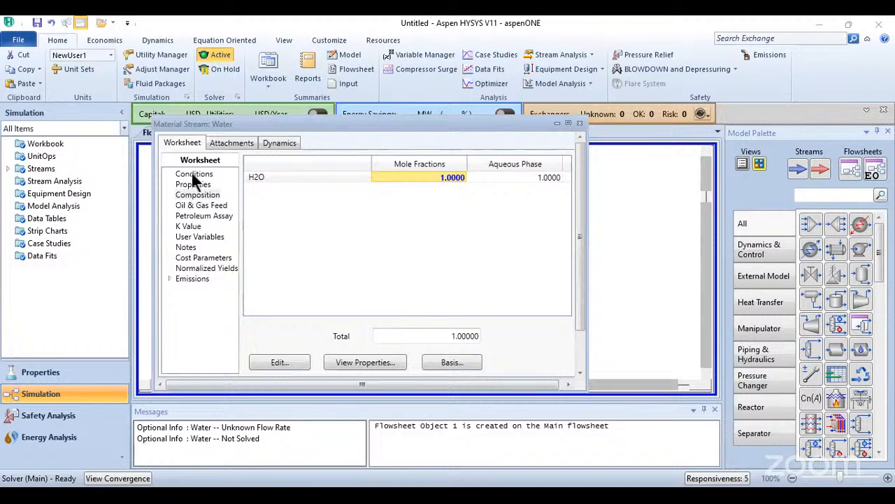
Set the Water stream's mass flow to 10 kg/s in its conditions.
click(194, 174)
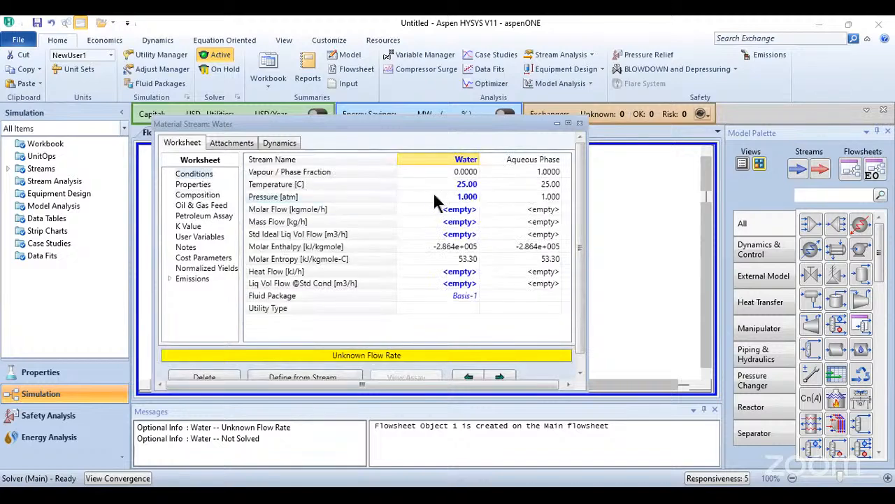
mouse_move(434, 196)
click(461, 217)
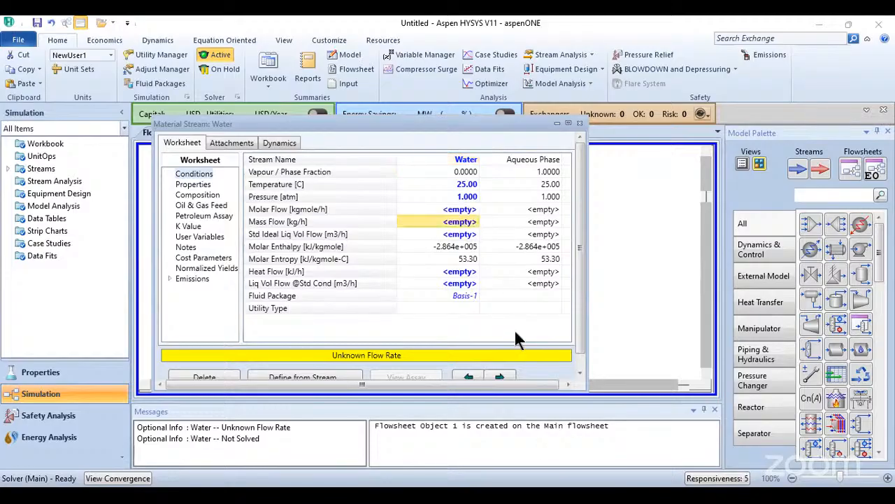
text(10)
click(575, 223)
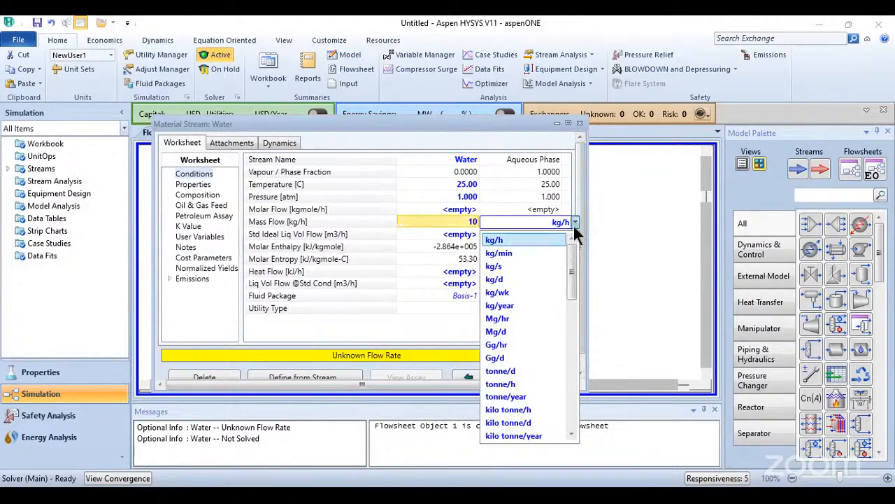
click(506, 273)
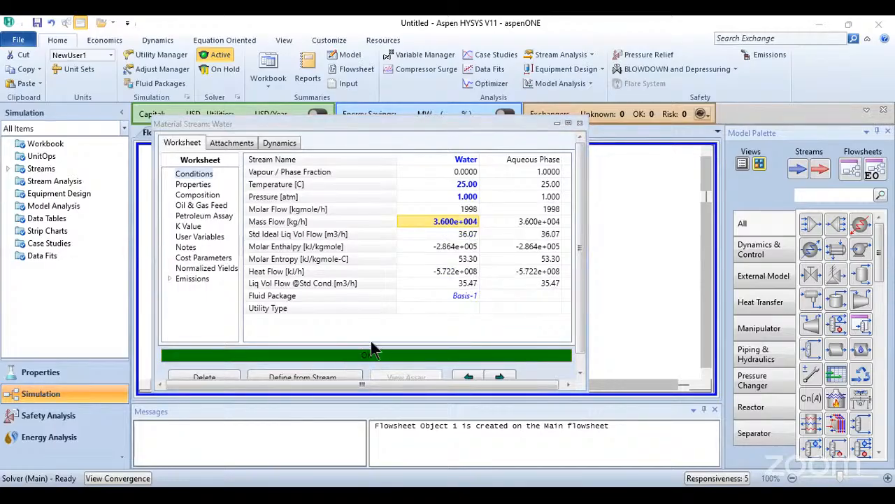
Find the pump model in the palette and place it on the flowsheet downstream of the Water stream.
click(579, 124)
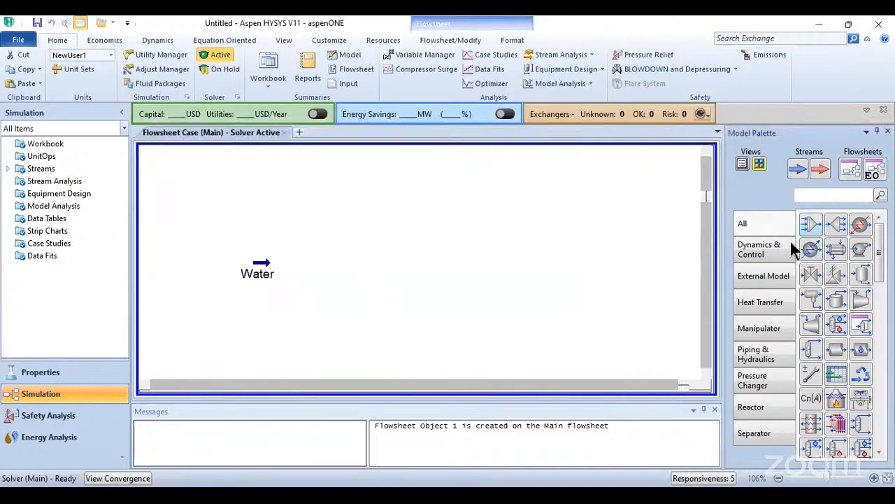
click(812, 194)
text(pu)
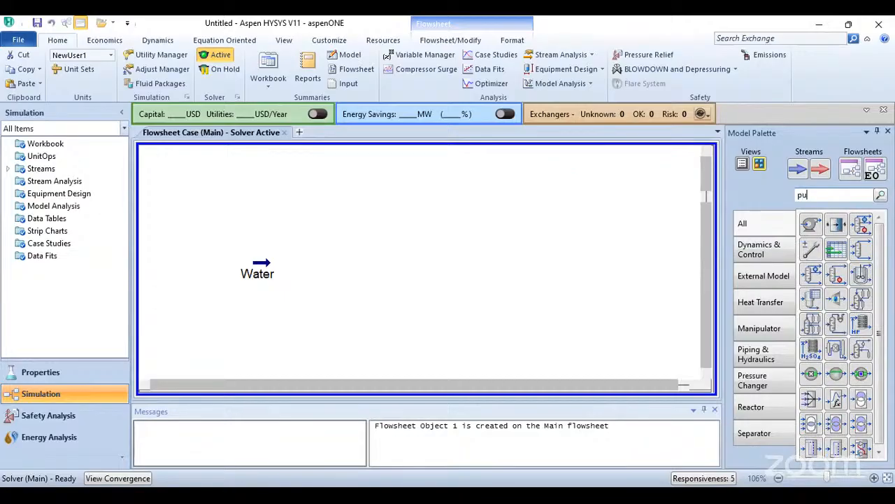
text(mp)
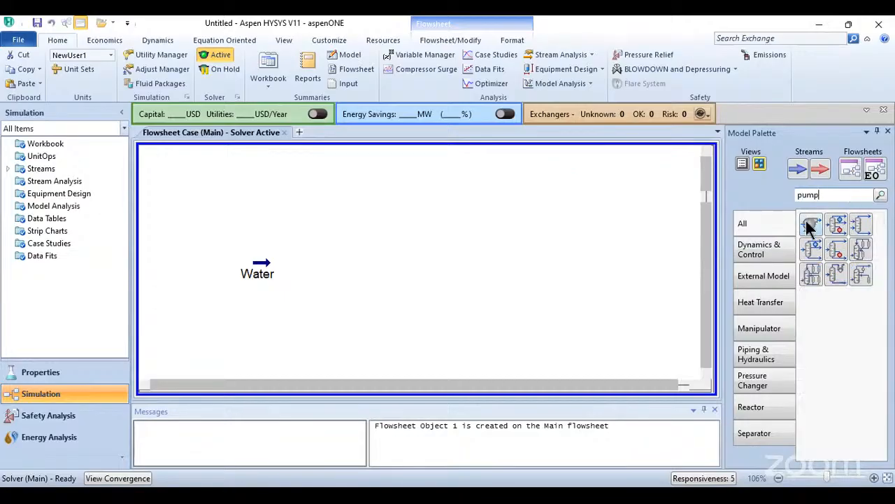
drag(814, 231, 350, 290)
click(547, 252)
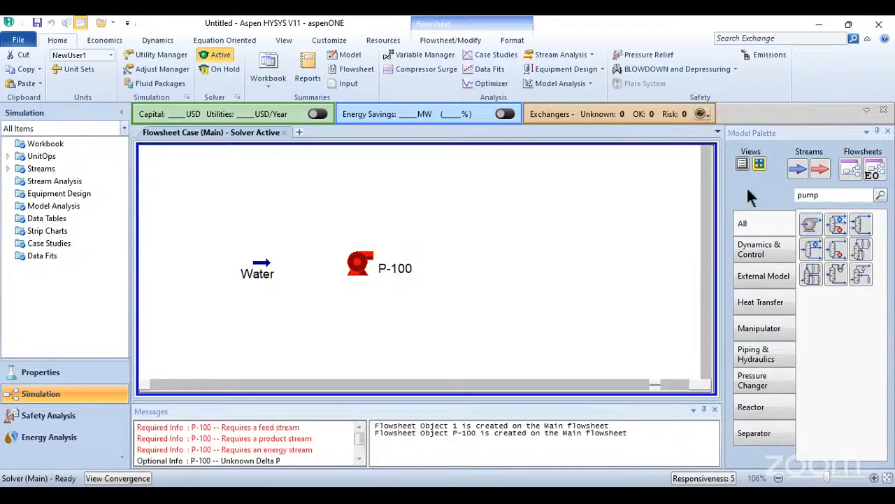
Place a second material stream downstream of the pump and name it Output.
click(798, 169)
click(465, 264)
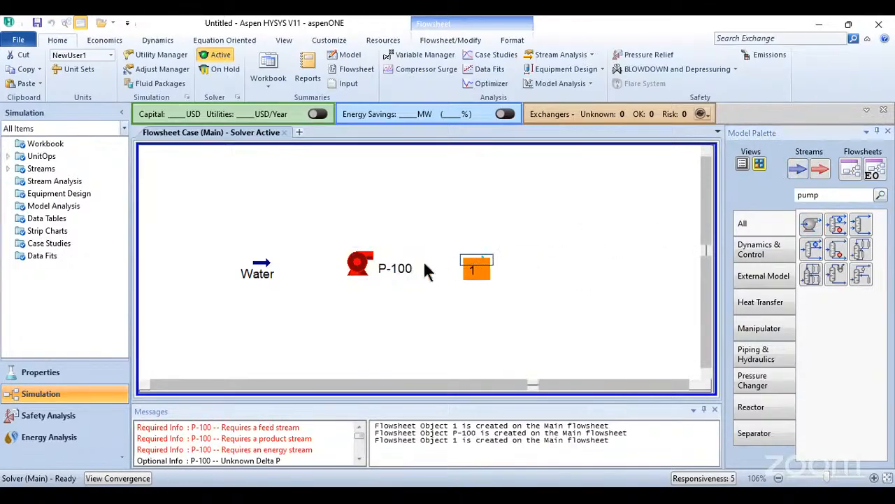
double_click(481, 269)
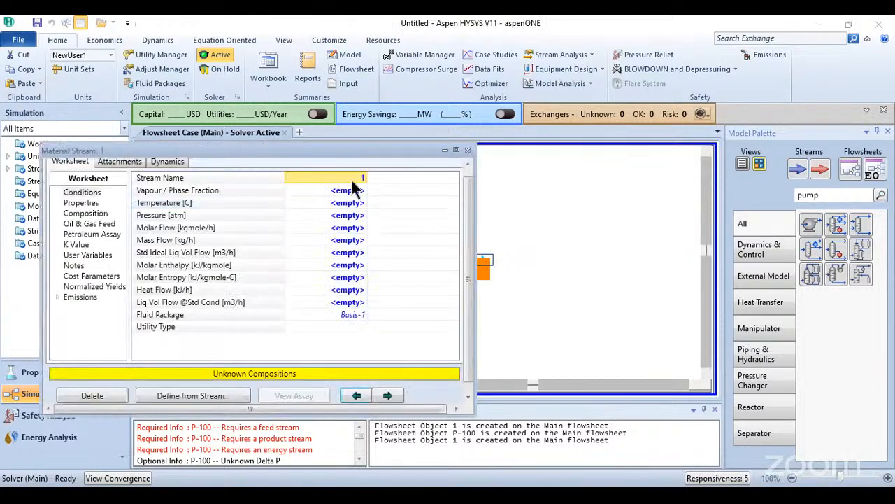
text(Out)
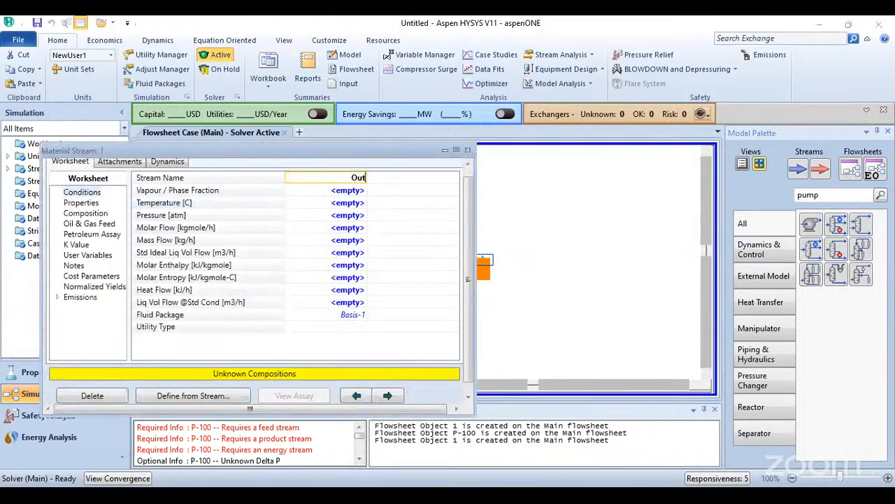
text(put)
key(Return)
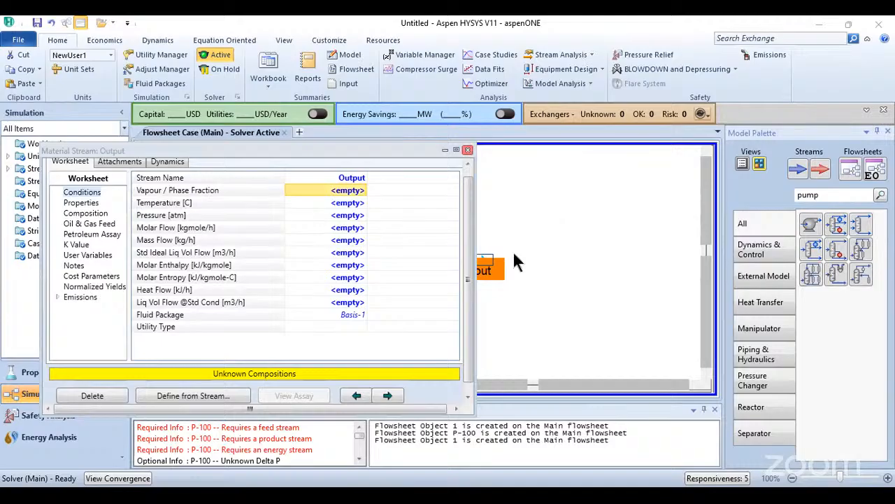
click(490, 266)
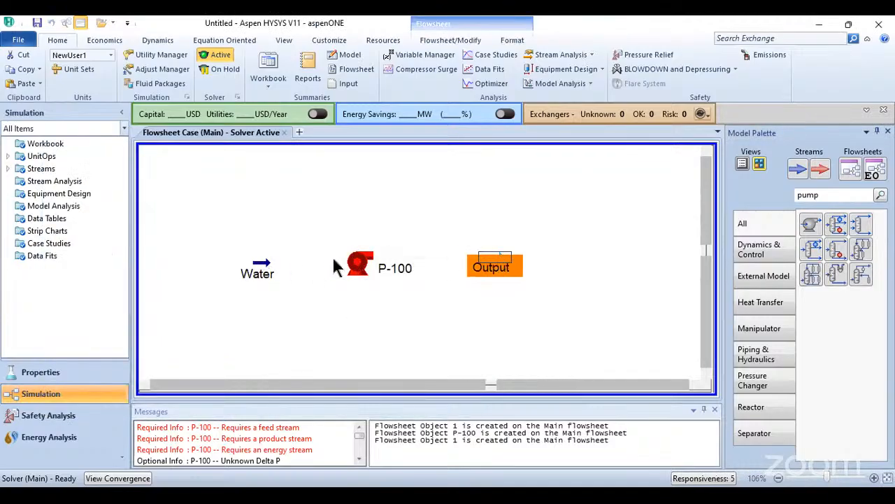
Connect the pump P-100 with Water as its inlet and Output as its outlet.
click(358, 266)
double_click(358, 266)
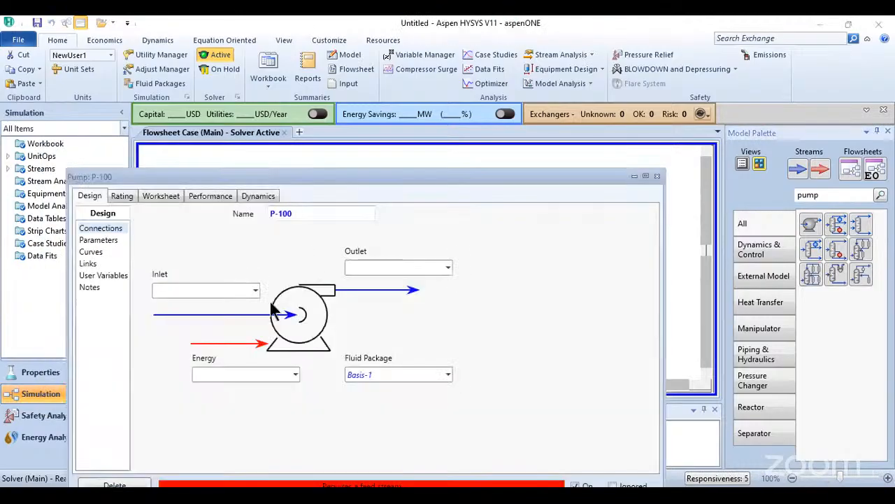
click(255, 290)
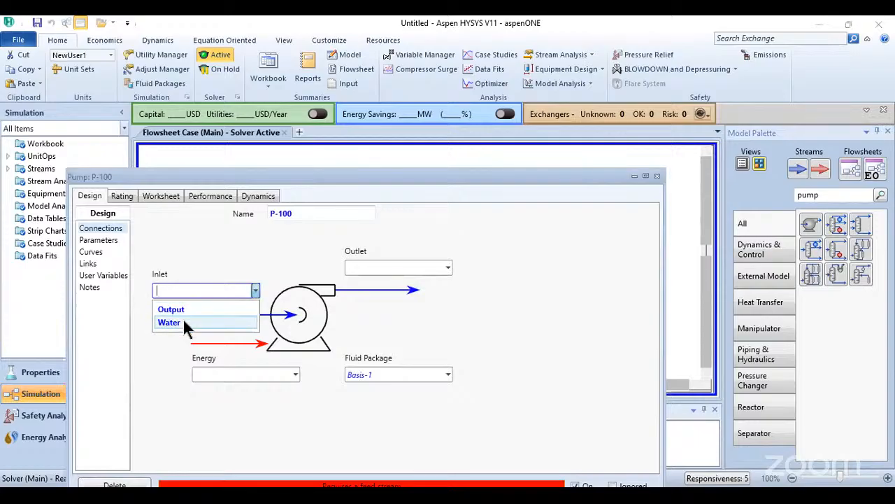
click(183, 321)
click(448, 267)
click(394, 287)
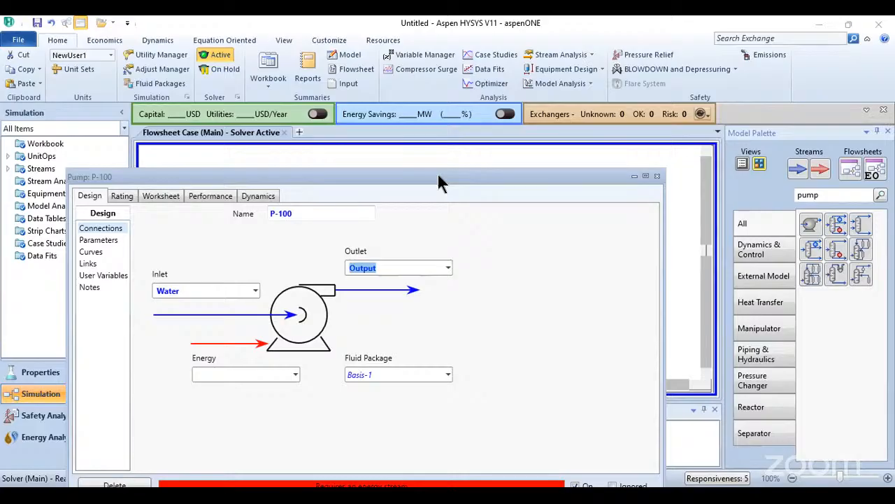
drag(439, 176, 458, 91)
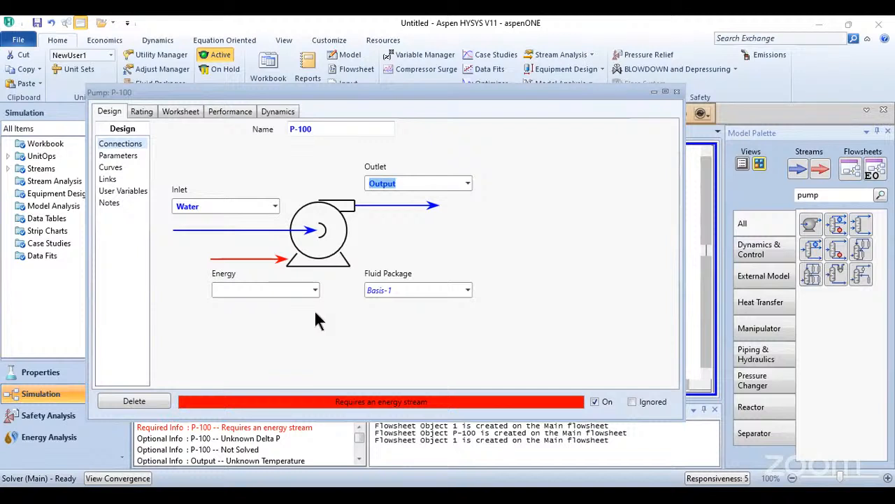
Add an energy stream named P-100 to the pump's connections and close the pump window.
click(272, 287)
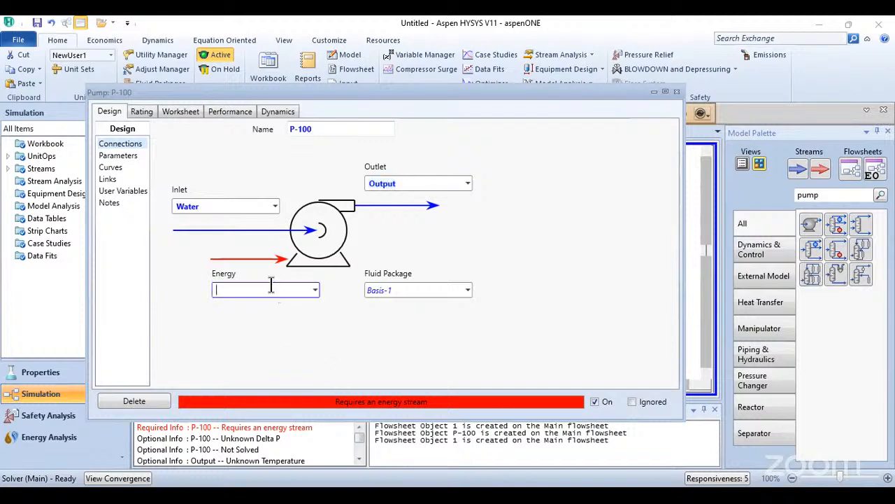
text(P-)
text(190)
key(Return)
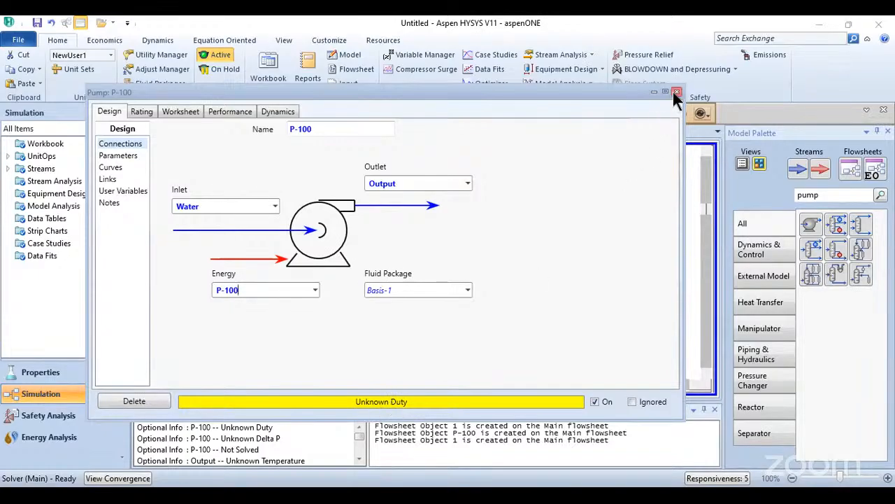
key(Escape)
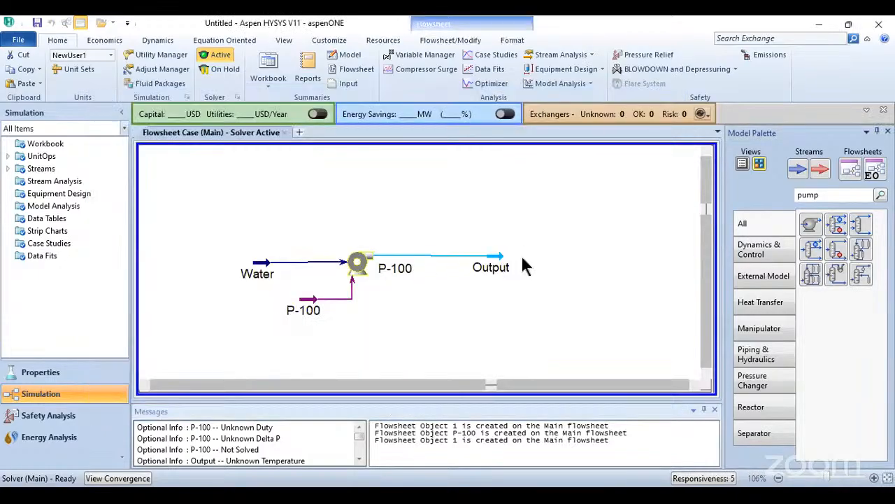
Move the Output and Water streams farther away from the pump on the flowsheet.
click(517, 259)
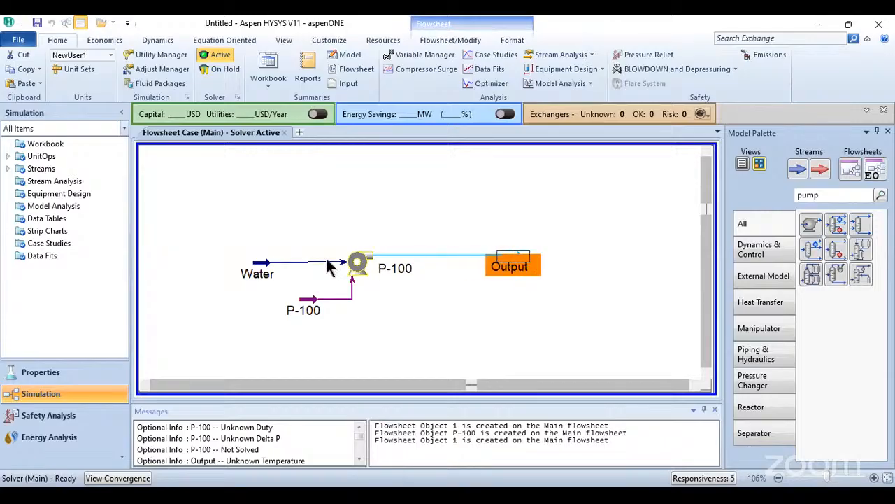
click(264, 272)
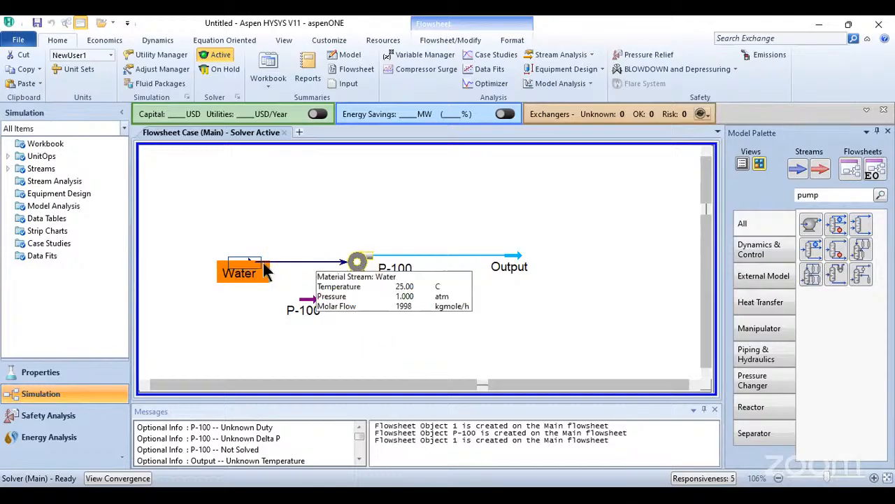
Open the design parameters of the pump P-100.
click(357, 262)
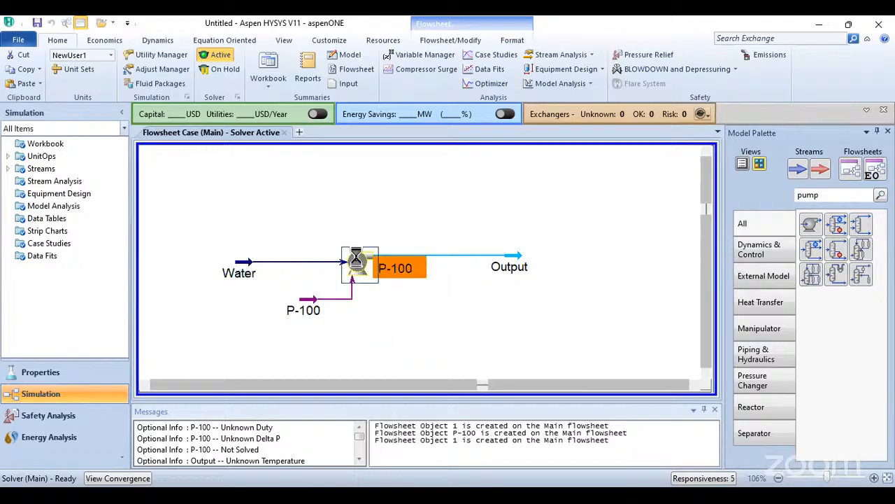
double_click(357, 263)
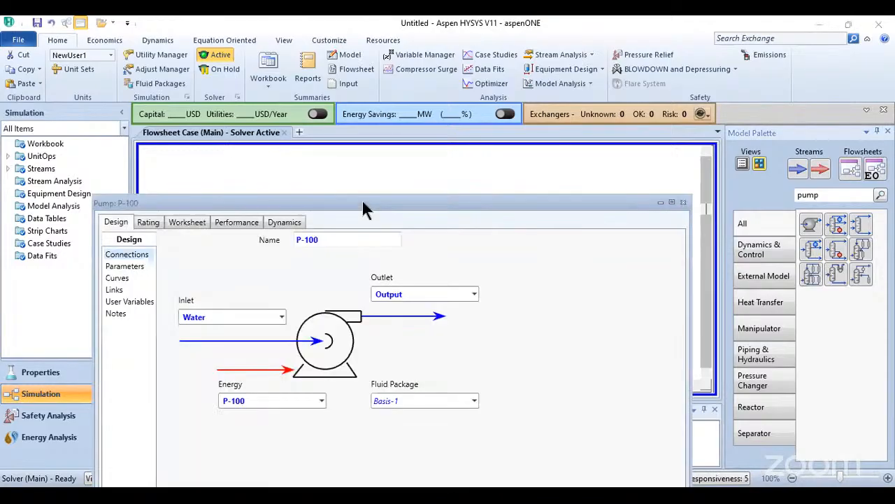
drag(361, 209, 352, 96)
click(115, 154)
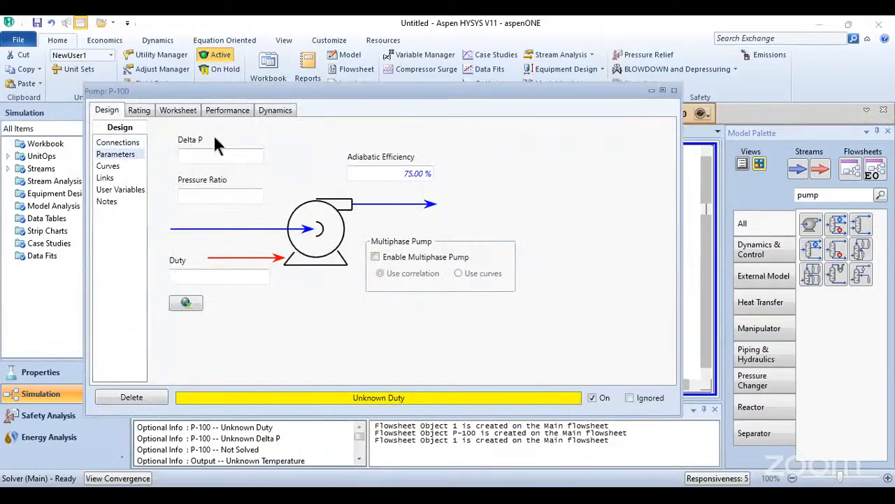
Try a pressure ratio of 4 for the pump and clear the pressure entries again.
click(201, 152)
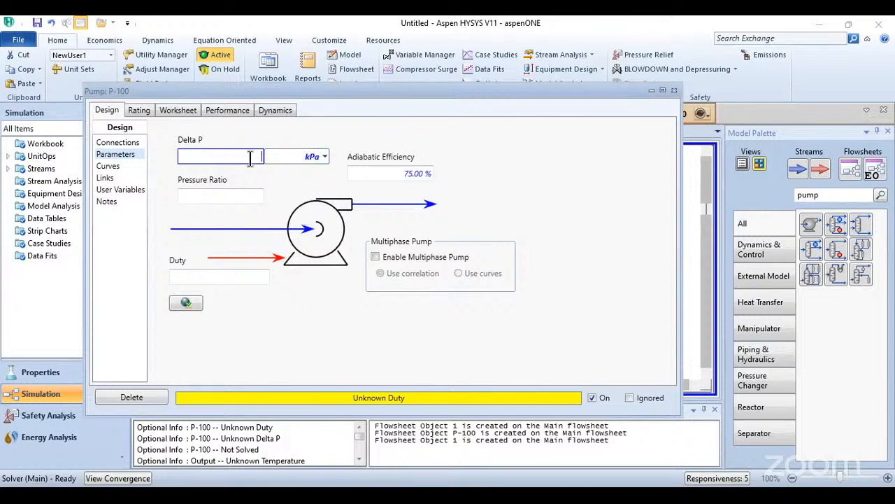
text(4)
click(202, 196)
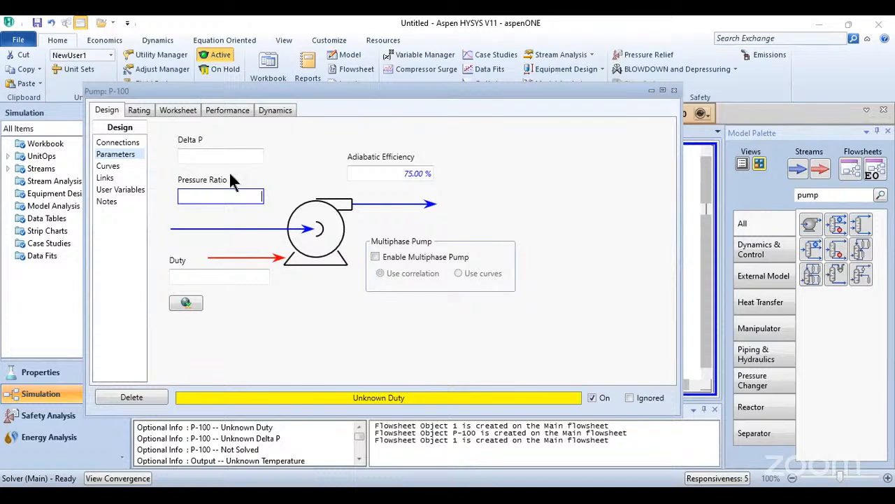
text(4)
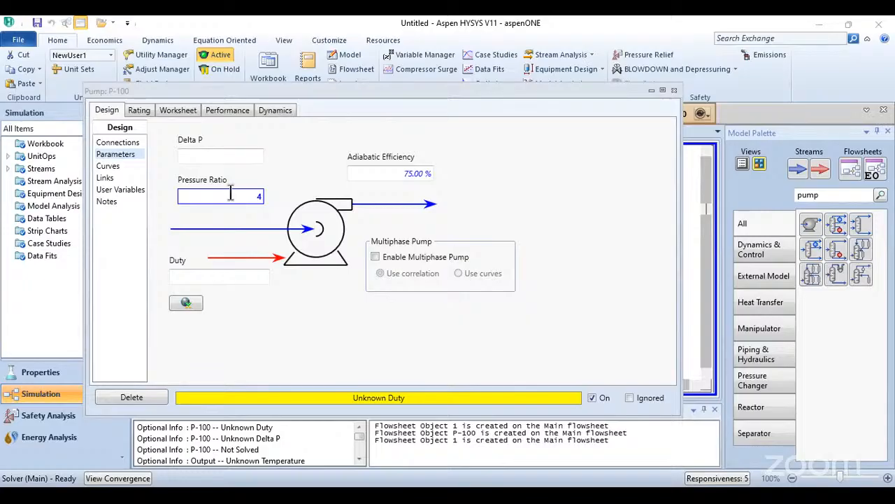
key(Return)
key(Delete)
click(215, 156)
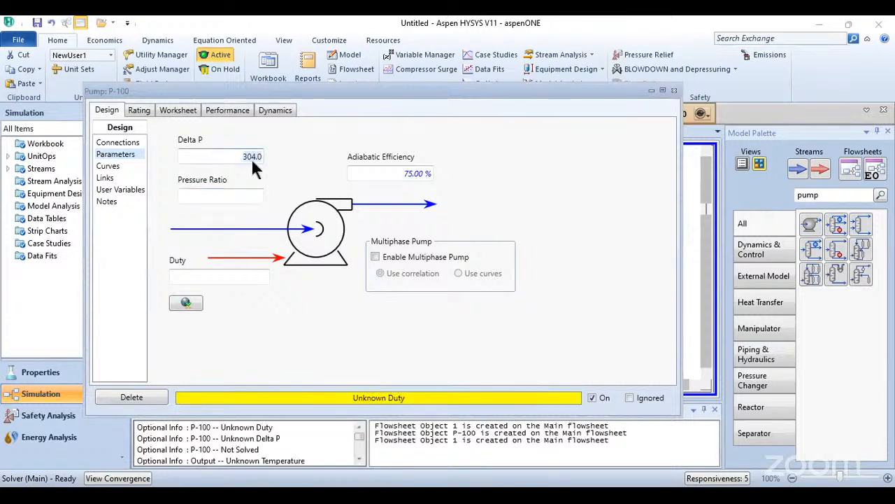
key(Delete)
click(242, 194)
Set the pump's Delta P to 4 atm and close the pump window.
click(251, 155)
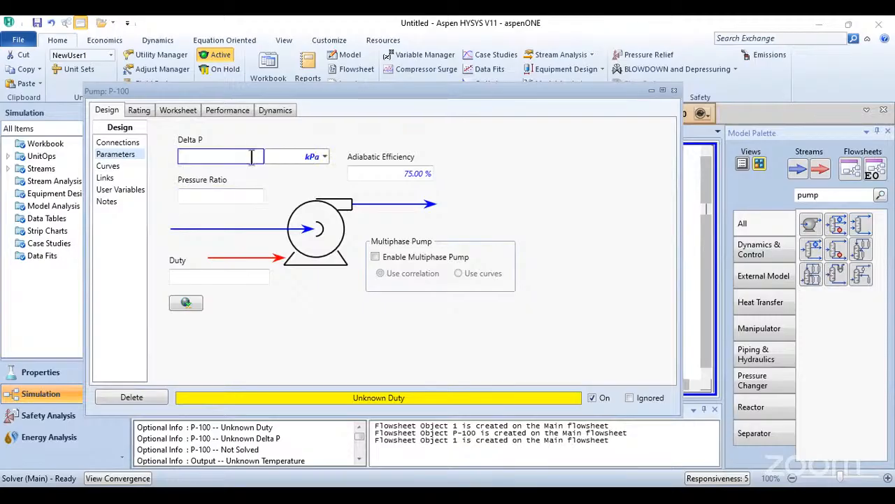
text(4)
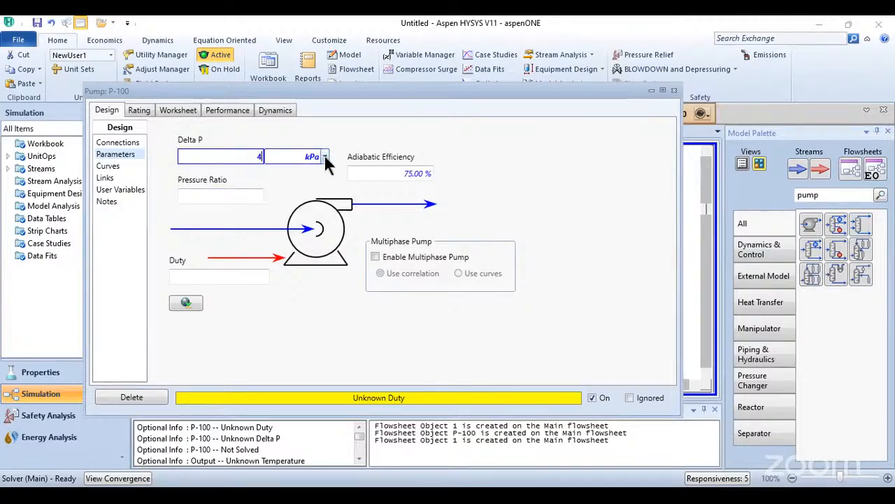
click(324, 156)
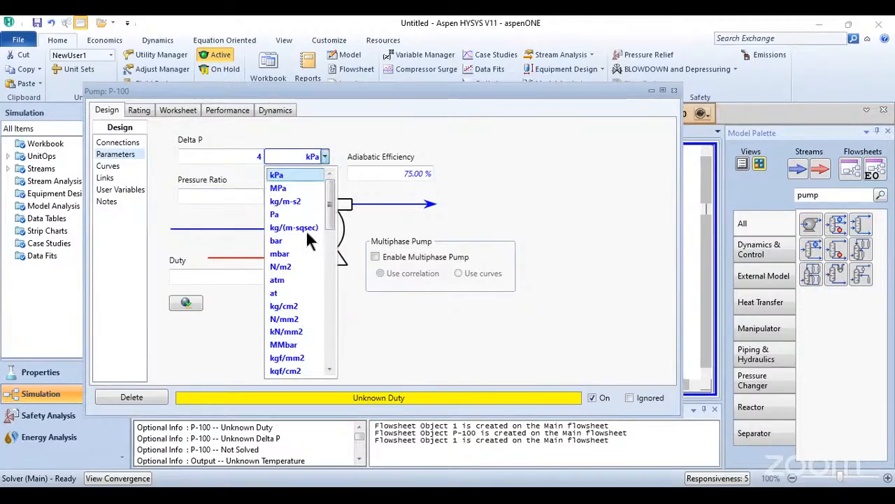
click(293, 278)
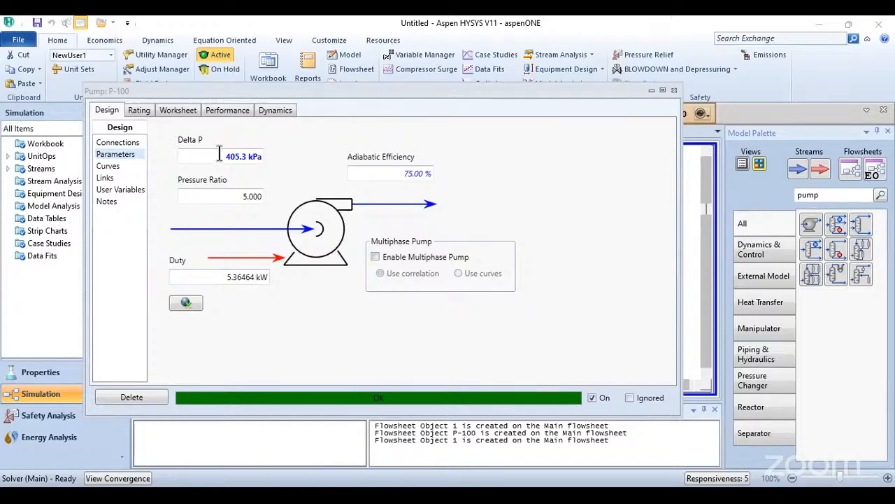
mouse_move(226, 156)
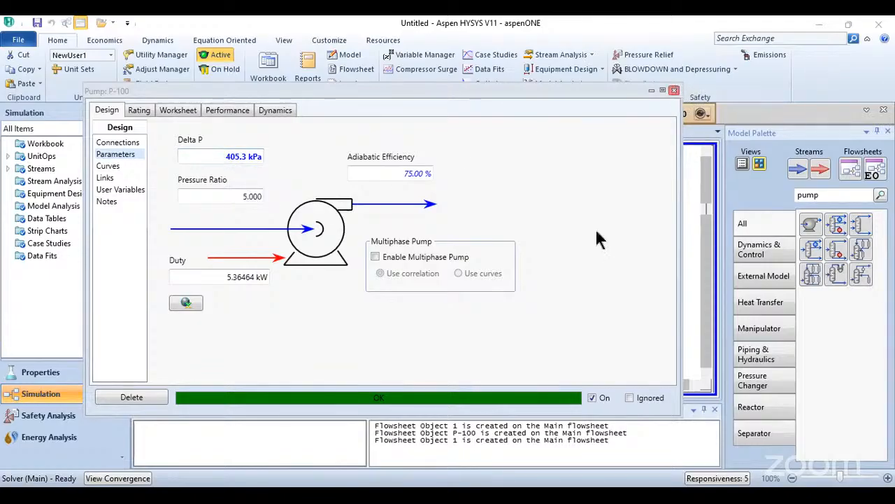
click(674, 90)
Show the Output stream's property table on the flowsheet and position it beyond the end of the stream.
mouse_move(364, 269)
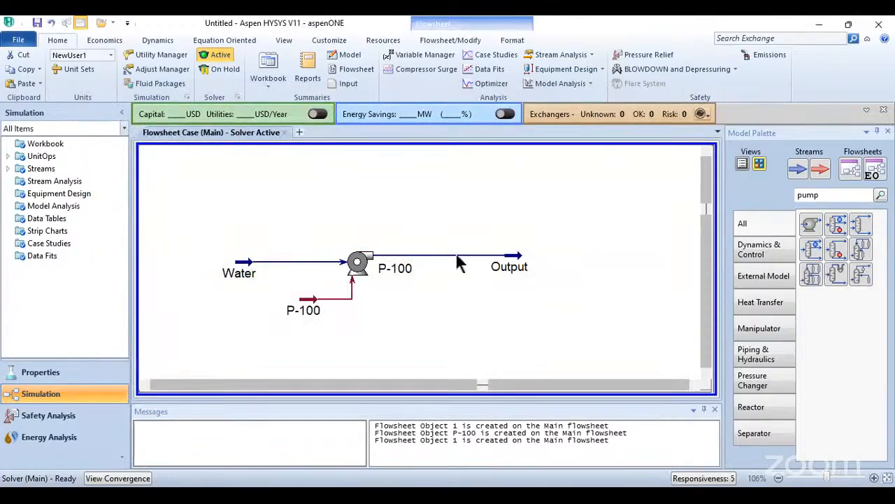
click(523, 263)
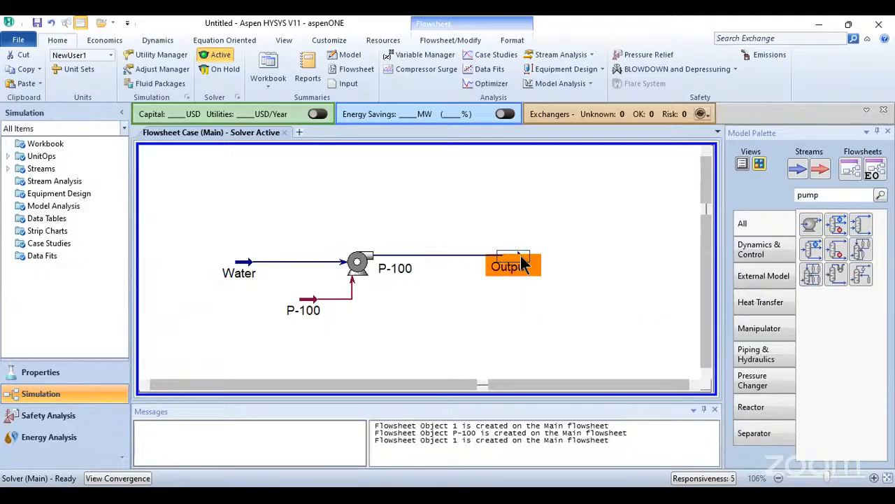
right_click(522, 260)
click(496, 362)
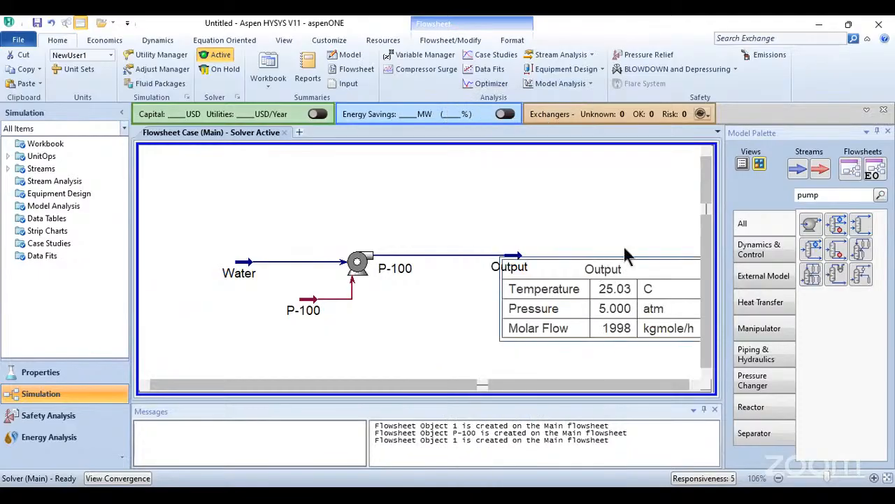
drag(627, 256, 660, 220)
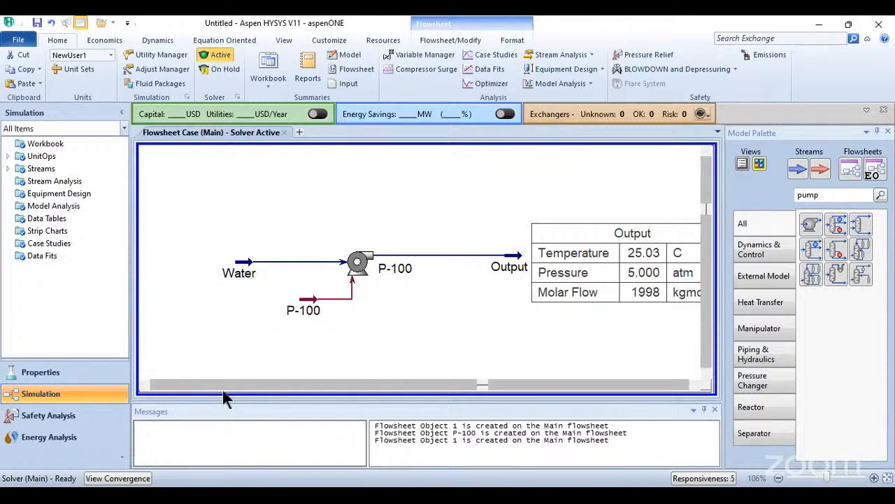
Show the Water stream's property table ahead of the stream and shift the Output table slightly away from its stream.
right_click(322, 294)
click(273, 280)
right_click(248, 262)
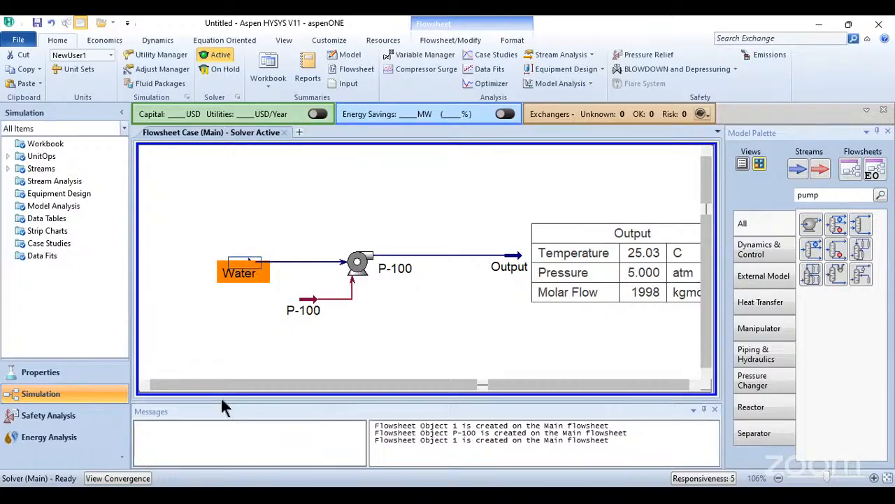
click(318, 294)
drag(303, 306, 146, 269)
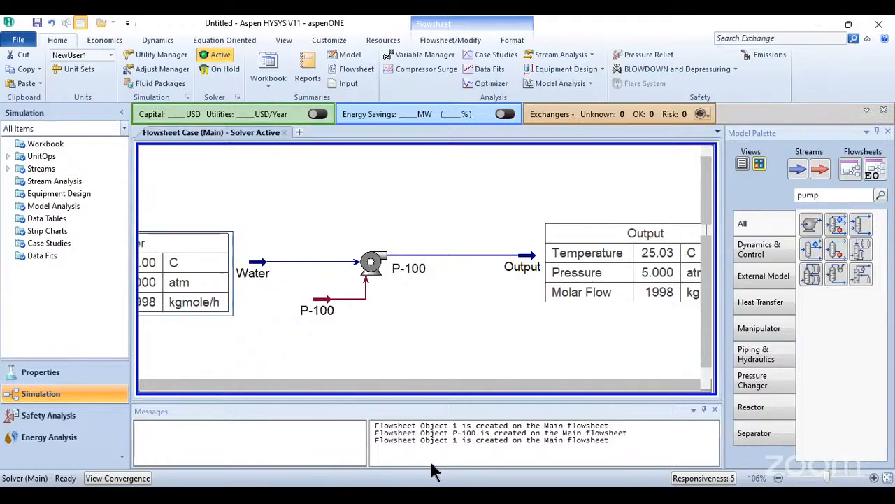
click(887, 478)
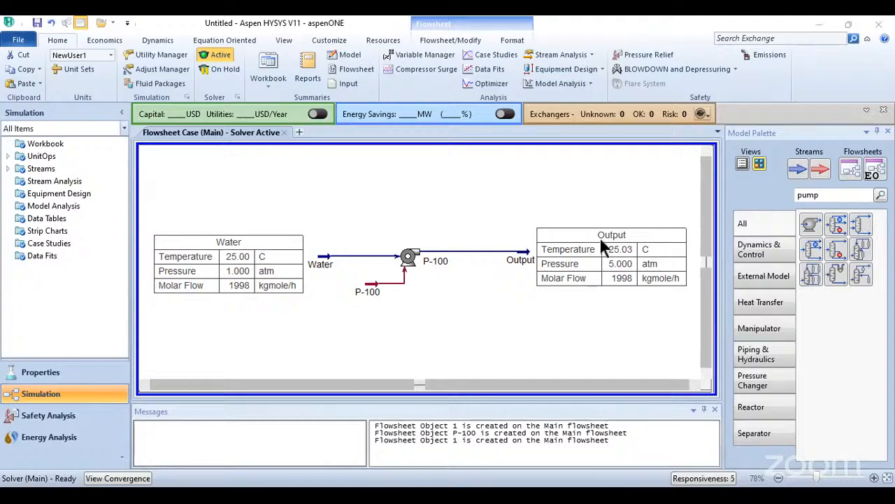
drag(600, 236, 608, 237)
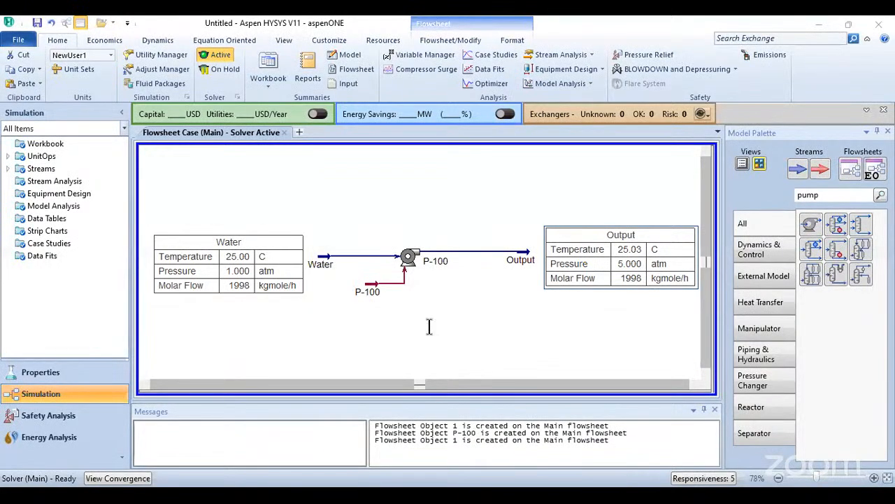
Switch to the Word course document, read the example problem in the Pumps section, and return to Aspen HYSYS.
key(alt+Tab)
scroll(429, 326, up, 3)
scroll(428, 327, up, 3)
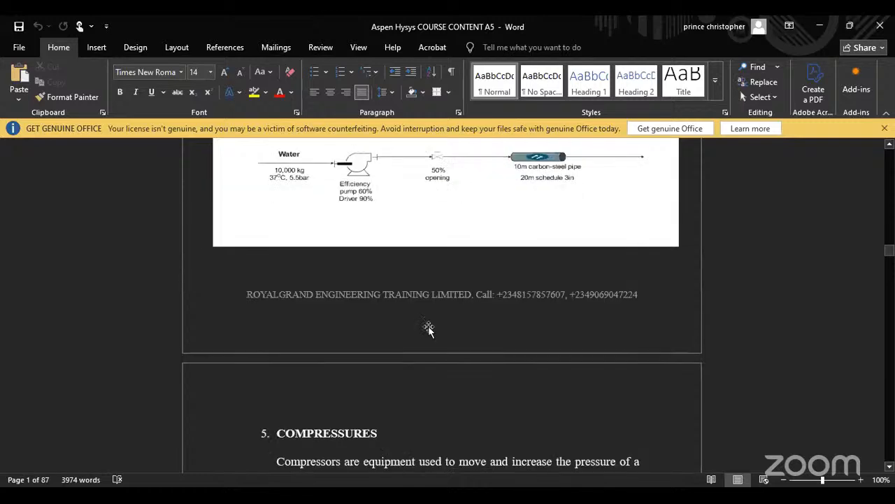
scroll(430, 327, up, 5)
scroll(429, 327, up, 3)
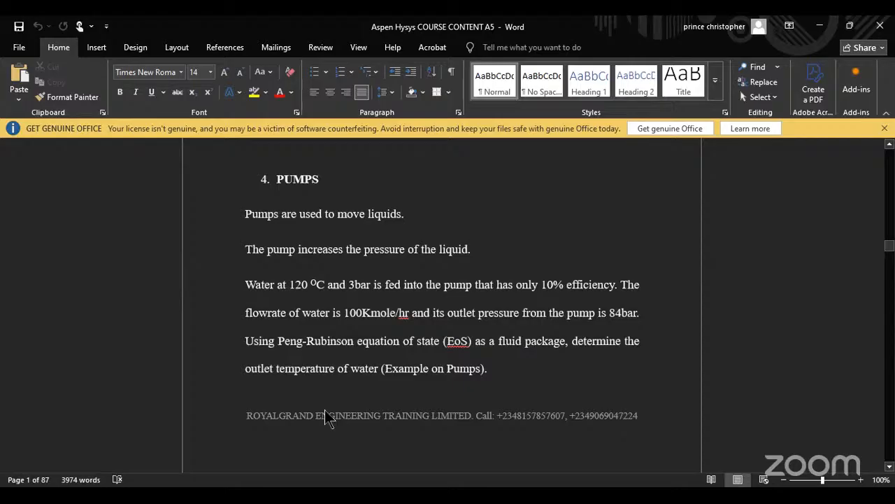
key(alt+Tab)
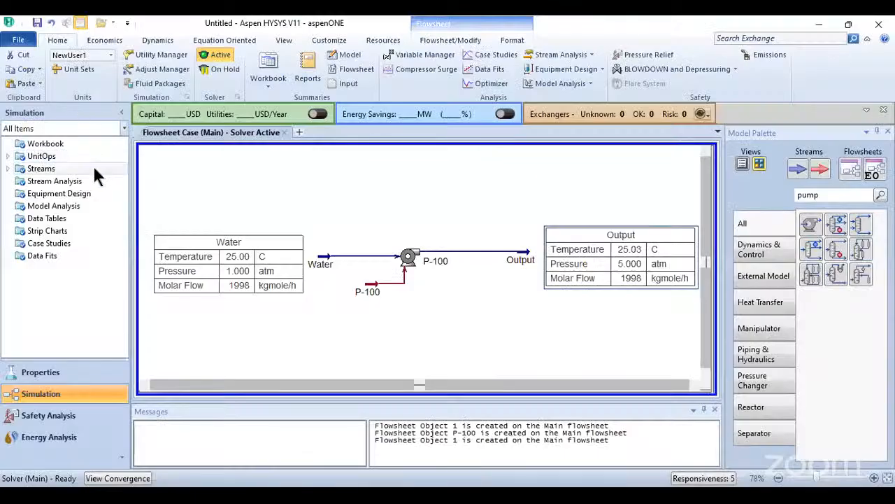
Change Basis-1's property package to NRTL, then enter the simulation in holding mode and reactivate the solver.
click(40, 376)
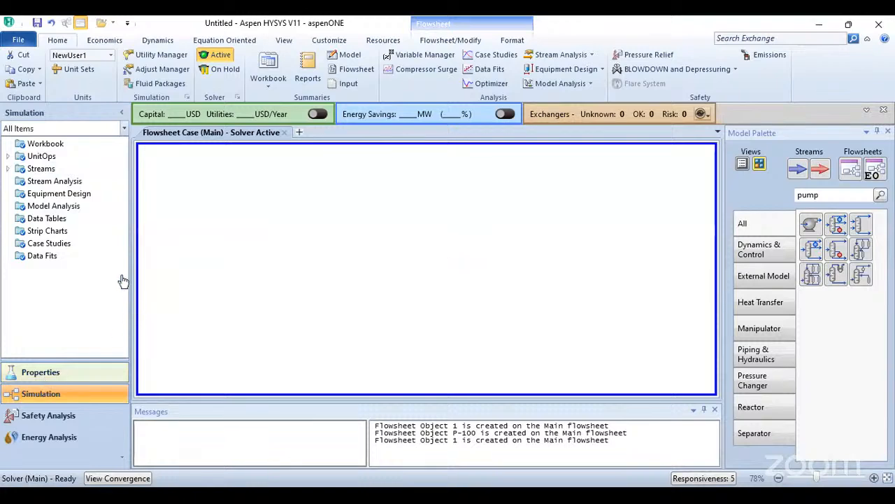
scroll(196, 259, down, 8)
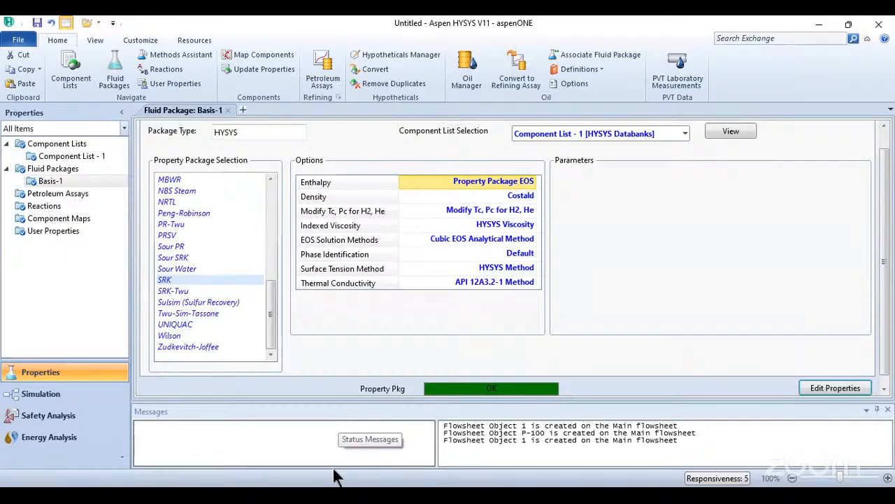
scroll(220, 296, up, 3)
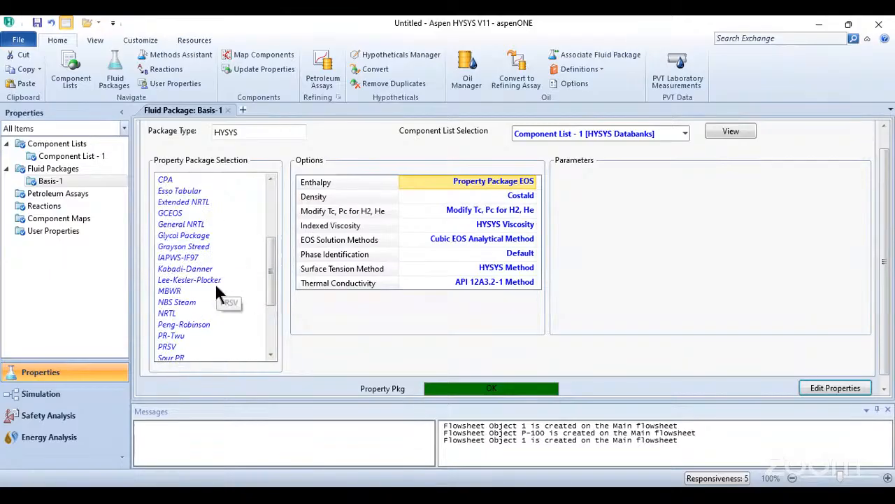
scroll(210, 299, down, 3)
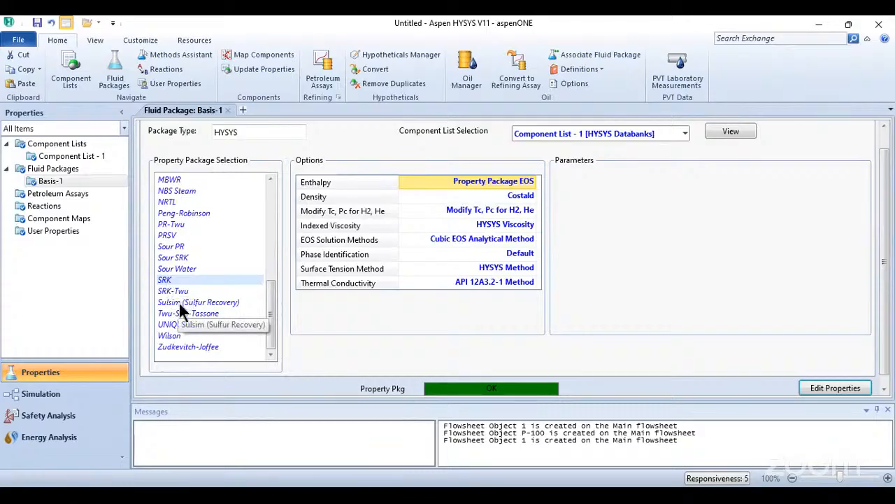
scroll(171, 290, up, 3)
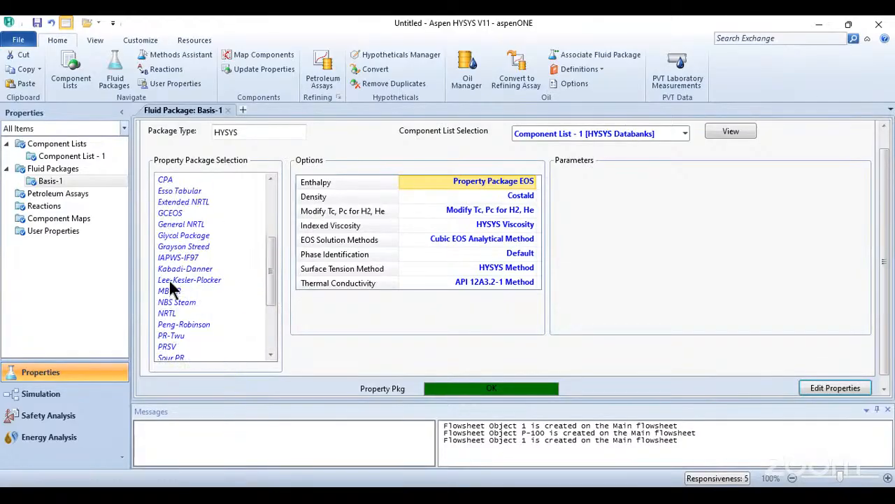
scroll(170, 283, up, 3)
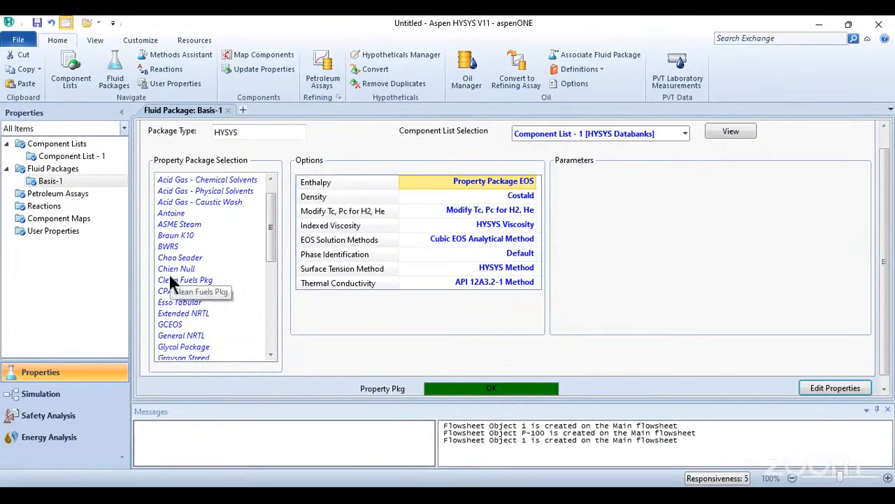
scroll(193, 253, up, 1)
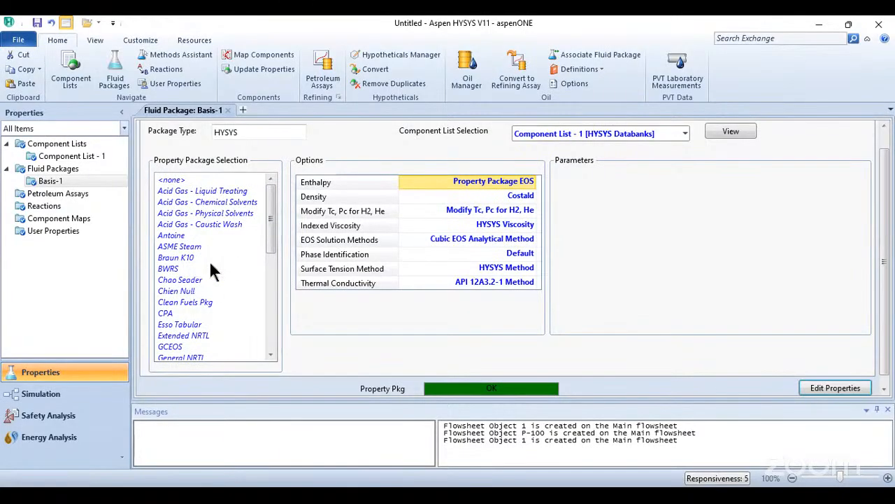
scroll(209, 260, down, 3)
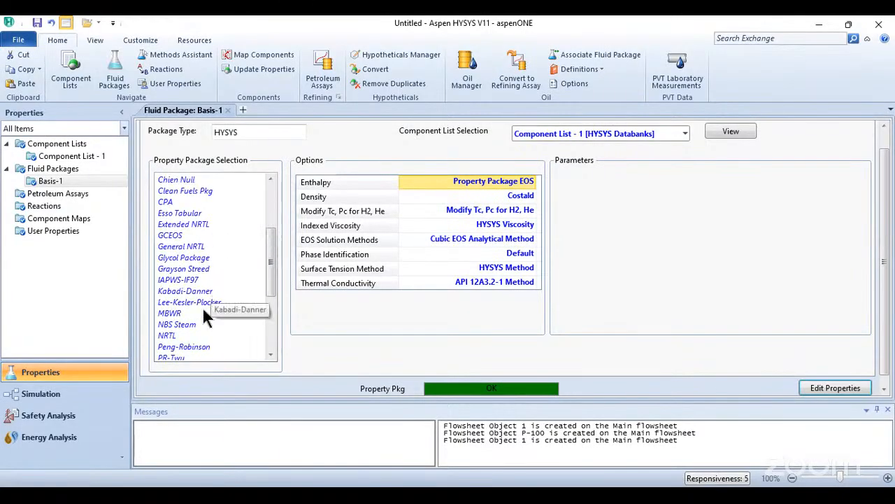
click(177, 335)
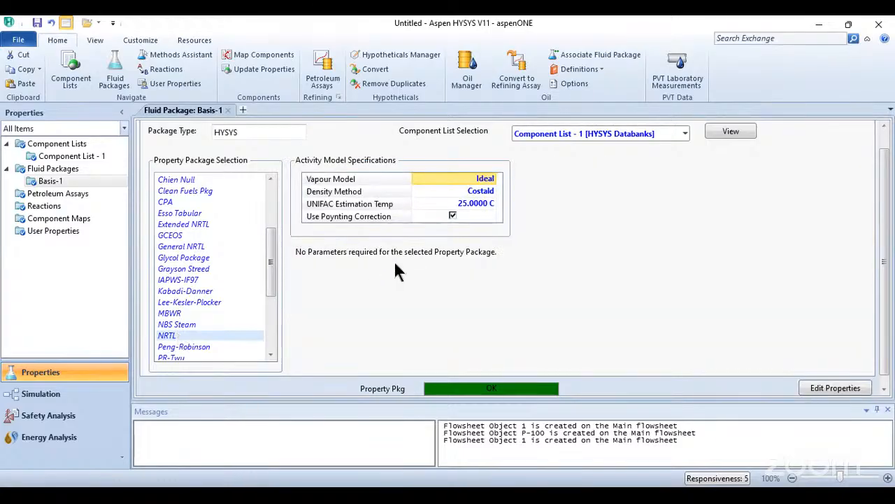
click(40, 394)
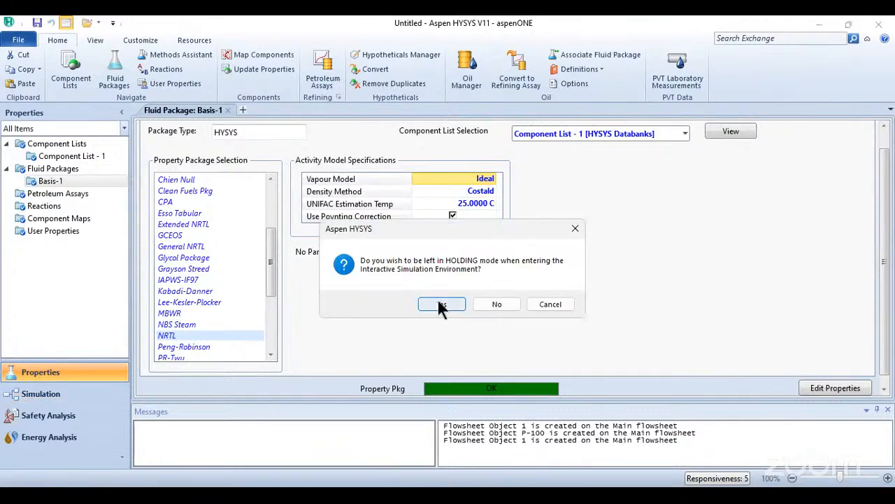
click(441, 305)
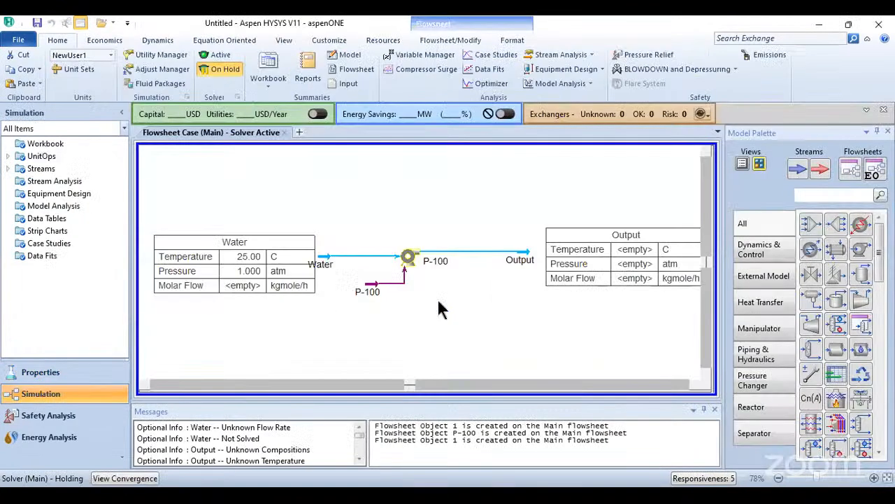
click(218, 55)
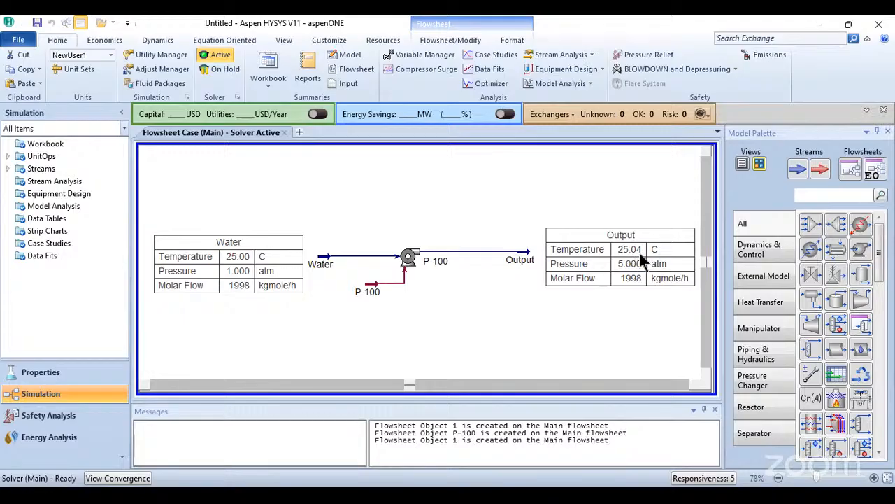
Change Basis-1's property package to SRK and re-solve the flowsheet by reactivating the solver from holding mode.
click(49, 377)
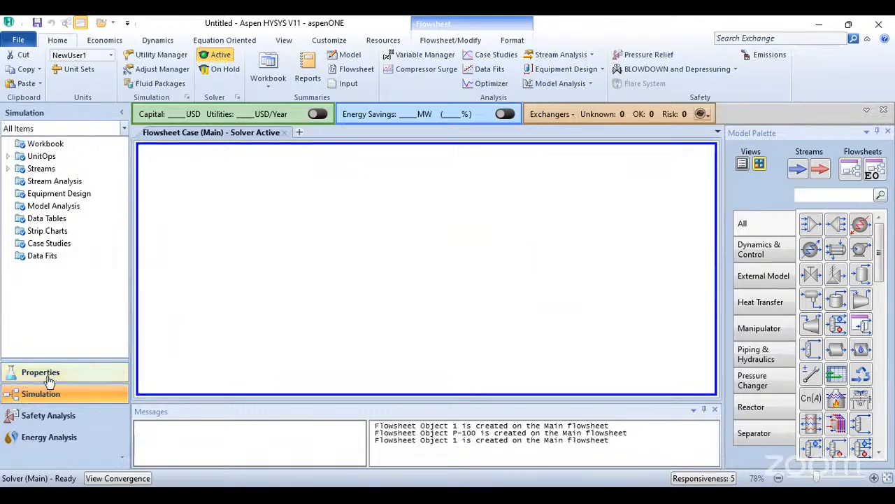
scroll(182, 298, down, 3)
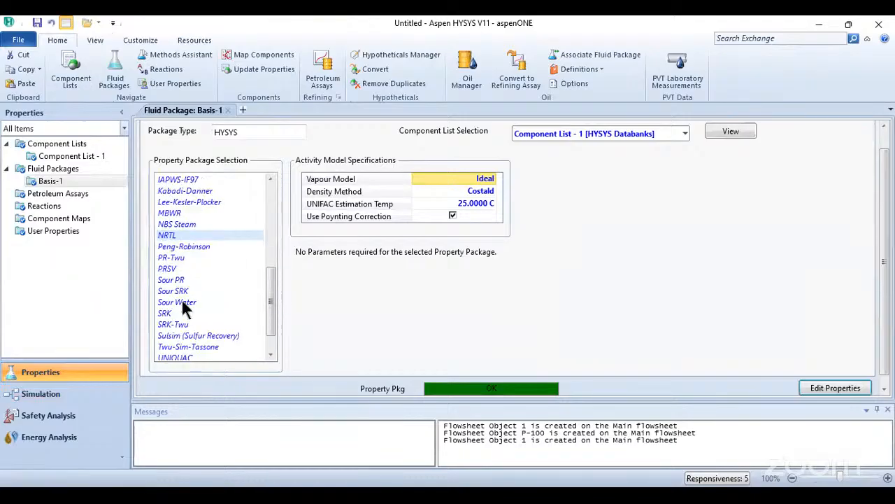
click(203, 281)
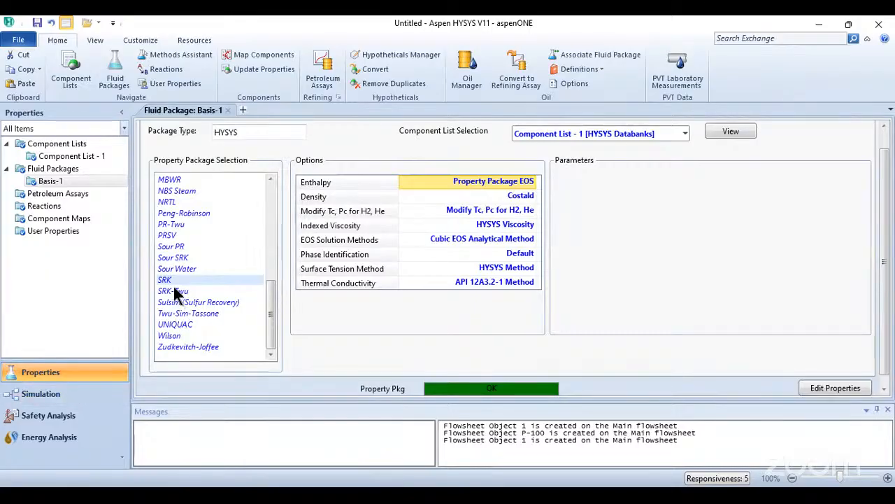
click(56, 395)
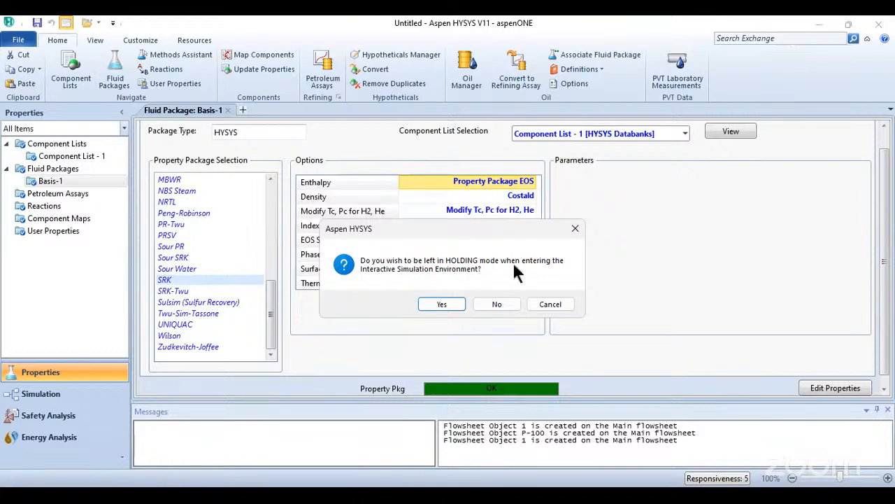
click(445, 305)
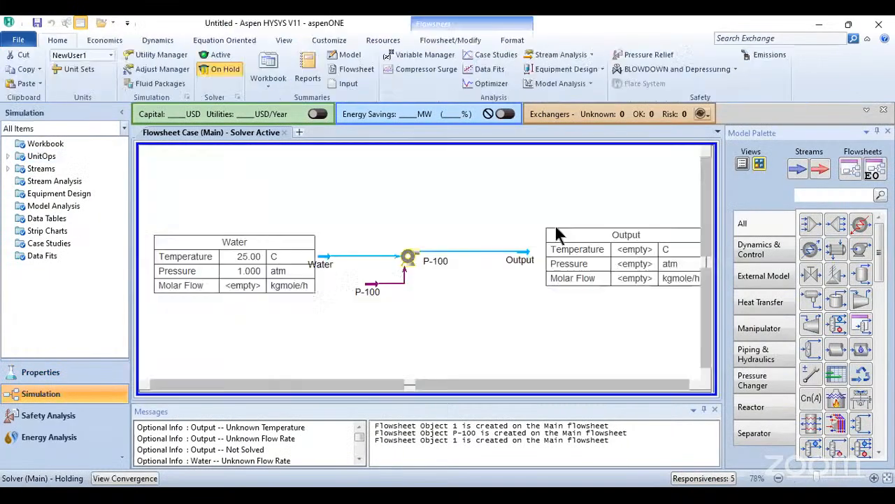
click(212, 54)
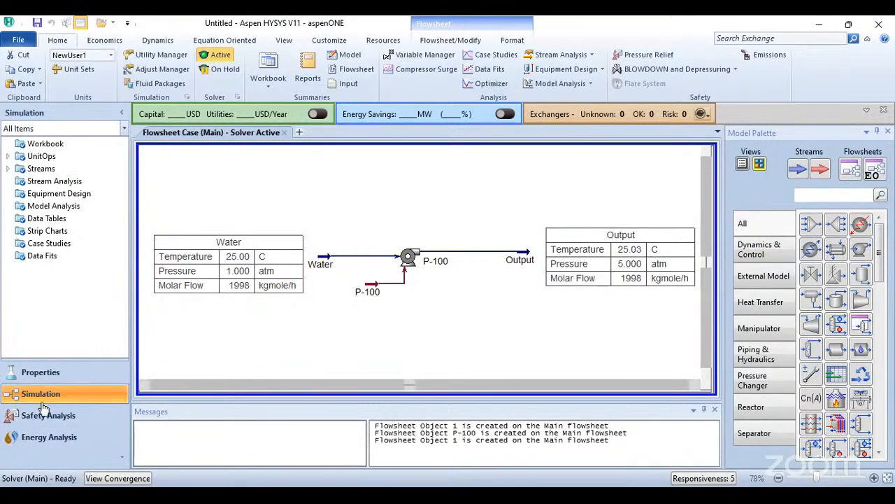
Set Basis-1's property package to Peng-Robinson, return to the simulation in holding mode and reactivate the solver.
click(32, 374)
click(60, 375)
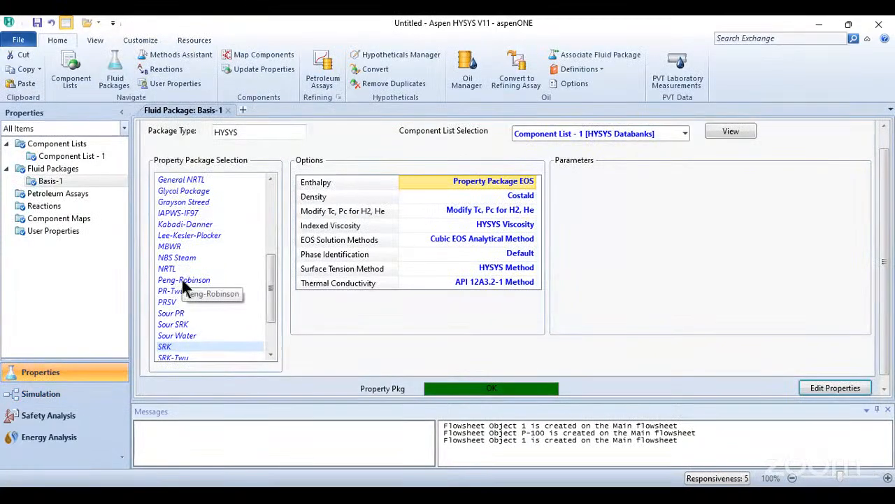
click(180, 282)
click(52, 395)
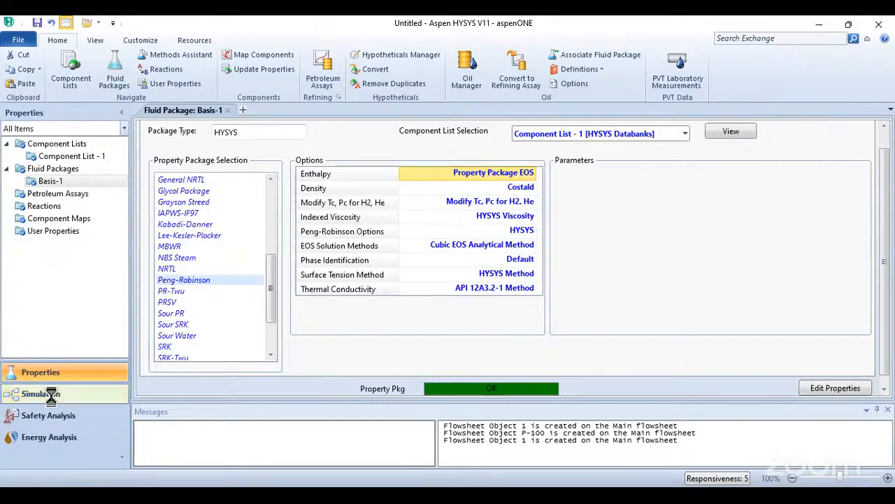
click(441, 305)
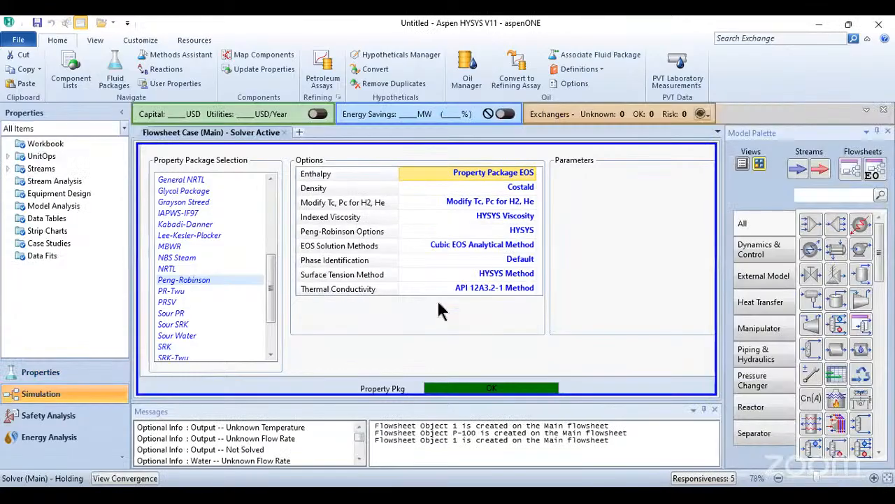
click(218, 59)
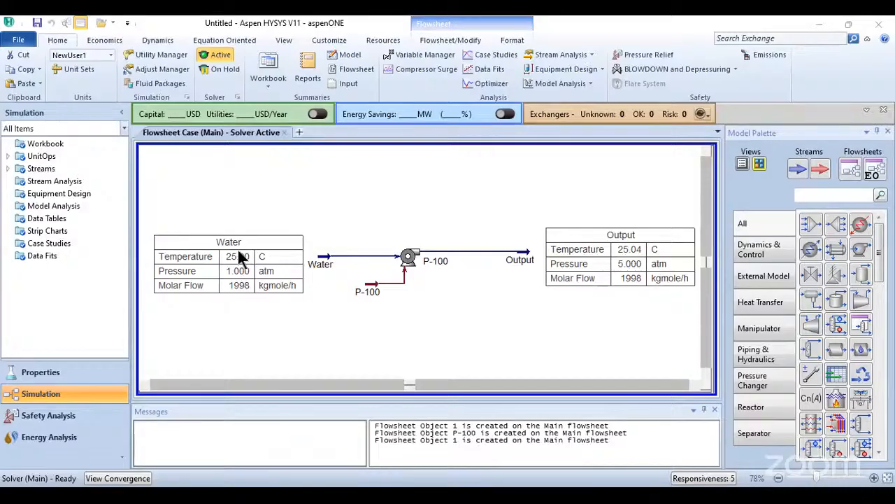
Open the Water stream's conditions and set its temperature to 120 °C.
click(325, 263)
double_click(325, 259)
click(330, 173)
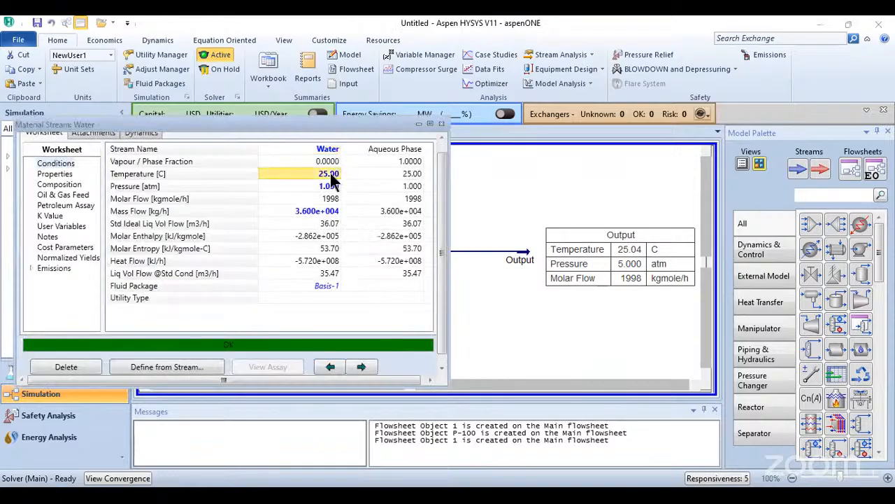
text(120)
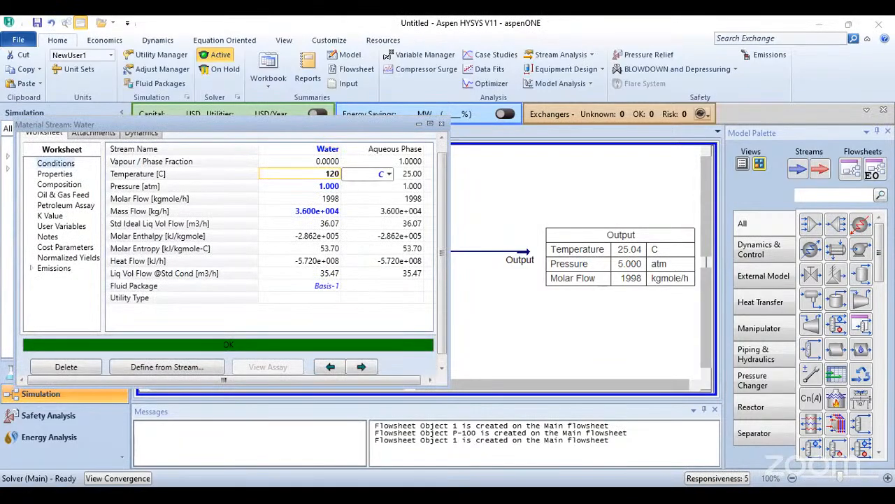
key(Return)
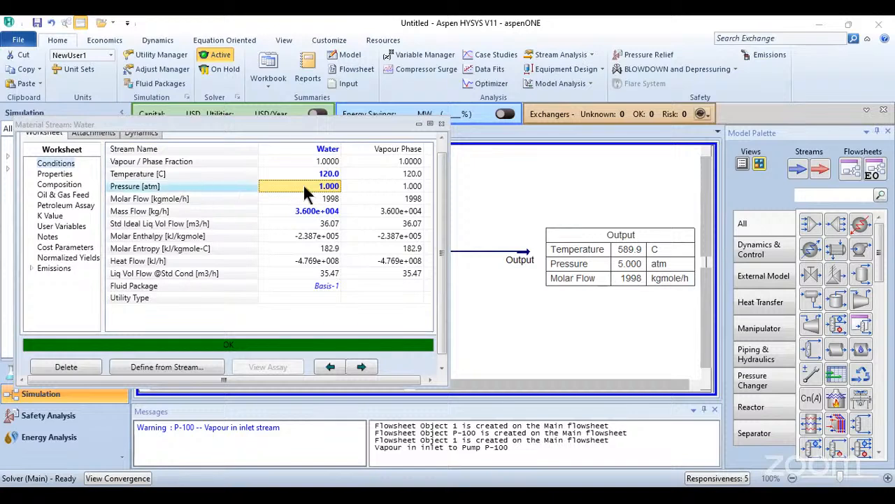
Set the Water stream's pressure to 3 atm.
mouse_move(328, 183)
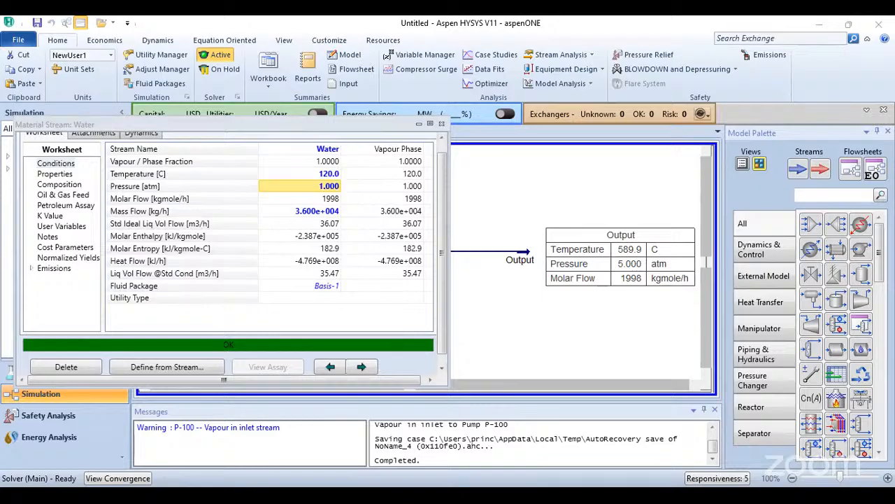
click(325, 184)
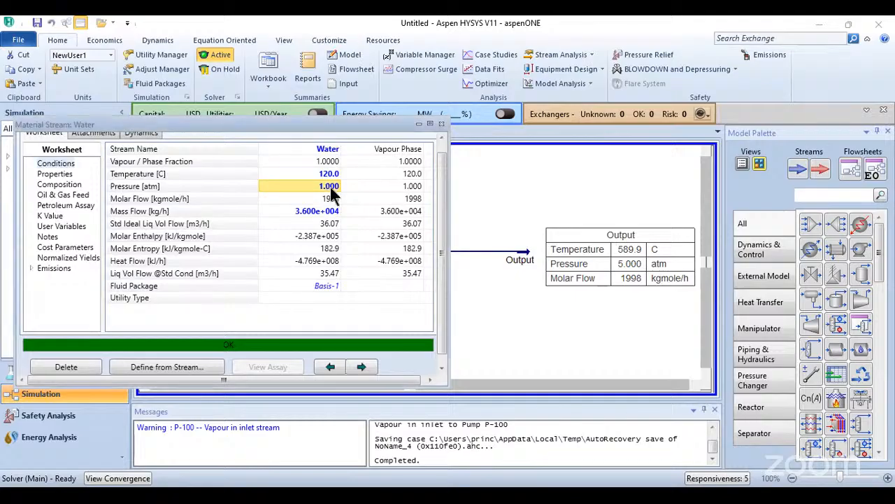
key(BackSpace)
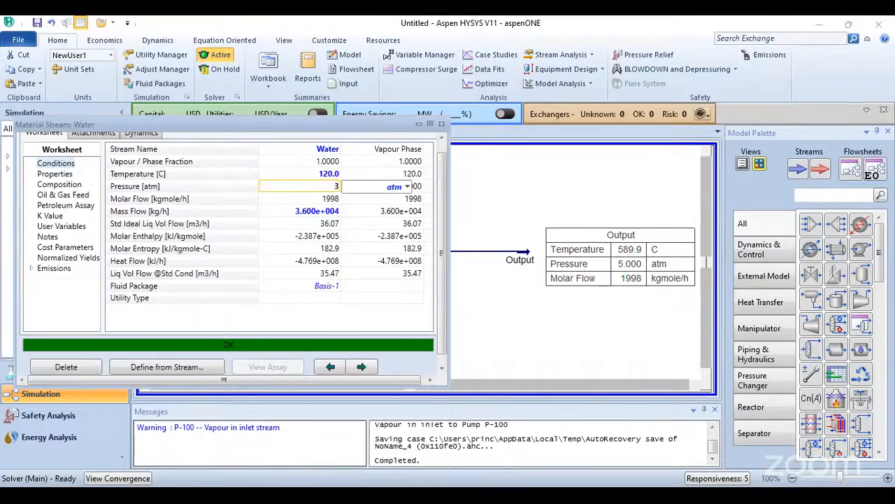
key(Return)
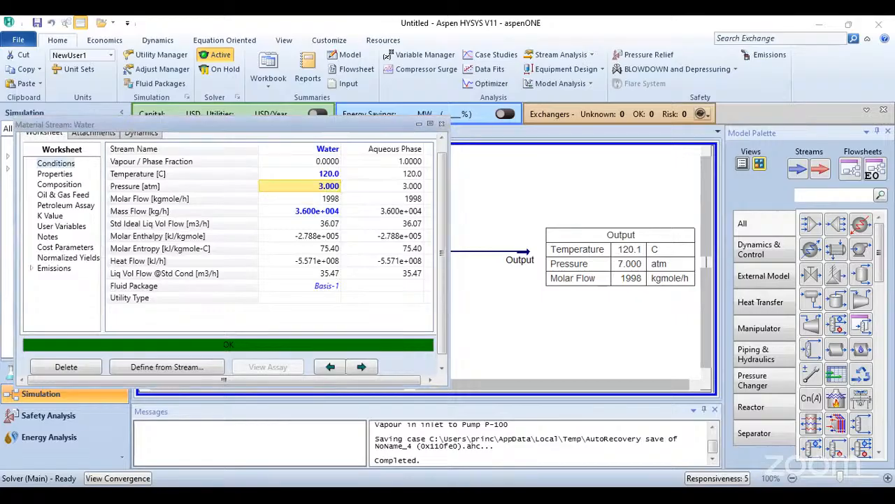
Set the Water stream's pressure to 3 bar, choosing bar as the entry unit, and close the stream's window.
click(327, 185)
text(3)
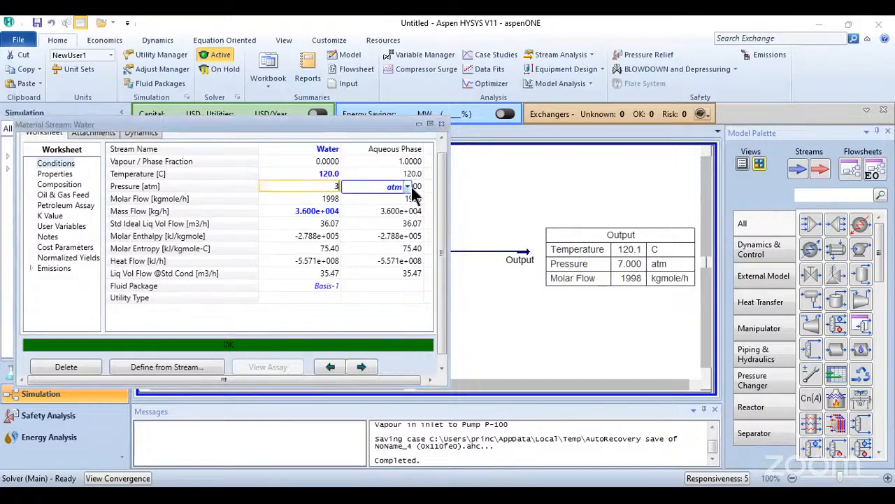
click(407, 186)
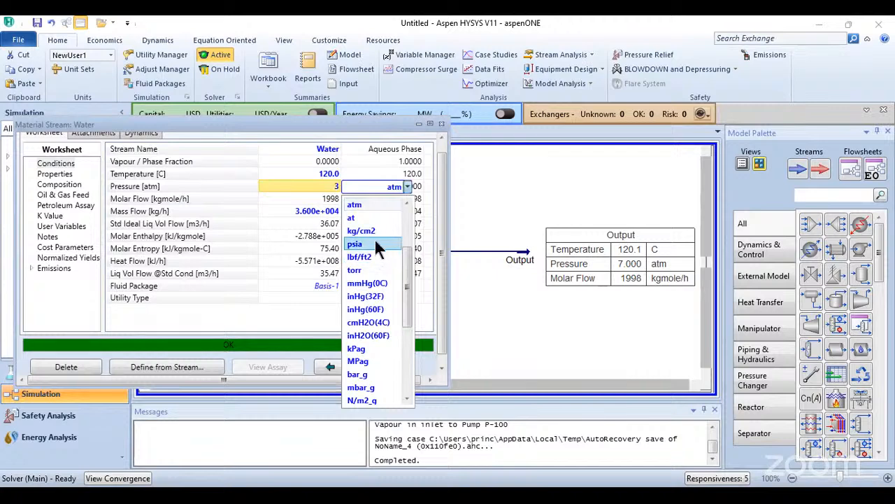
scroll(401, 279, up, 2)
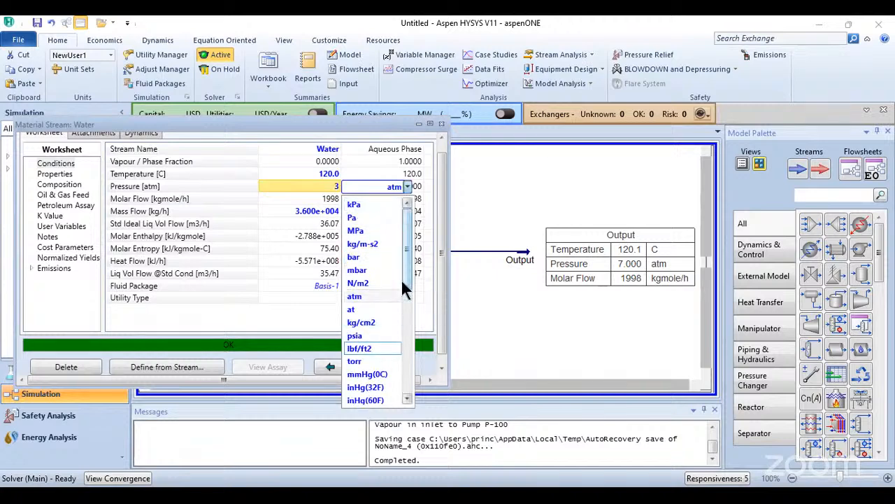
scroll(401, 278, down, 5)
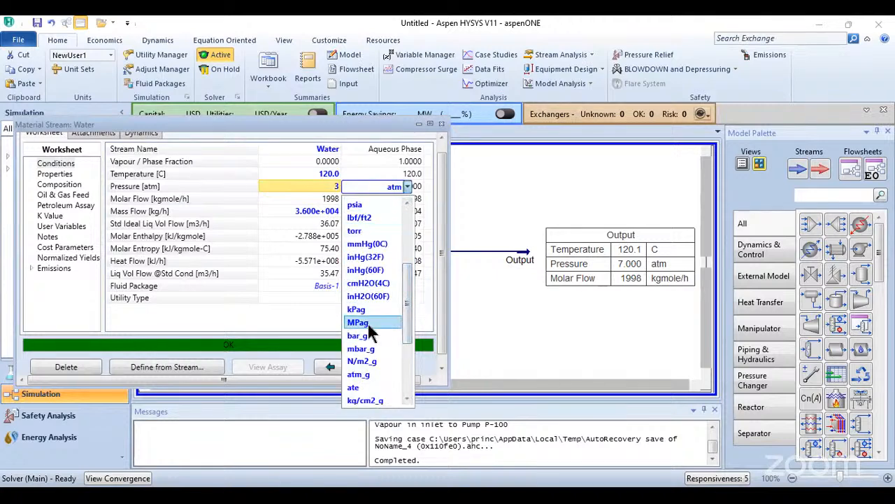
scroll(368, 324, down, 3)
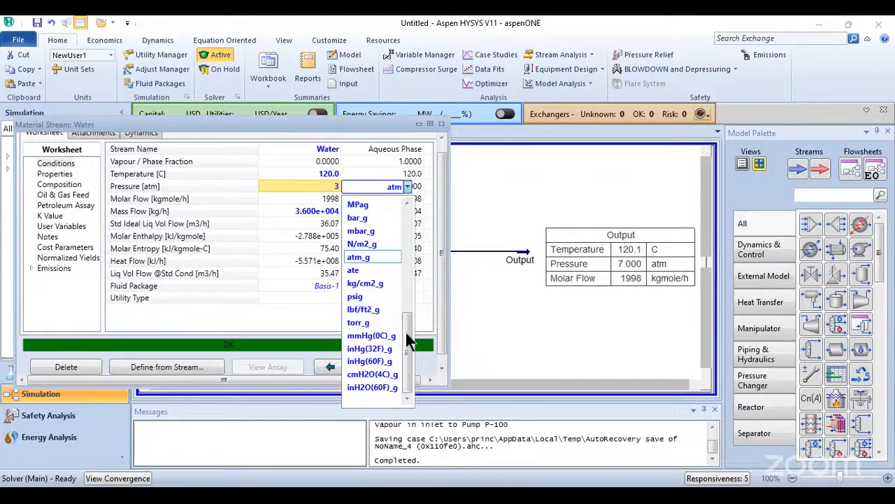
scroll(408, 330, up, 1)
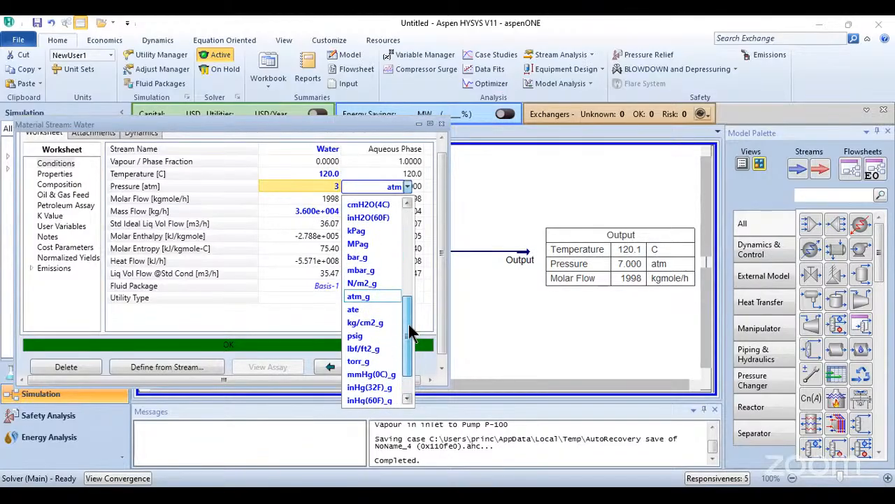
scroll(410, 308, up, 3)
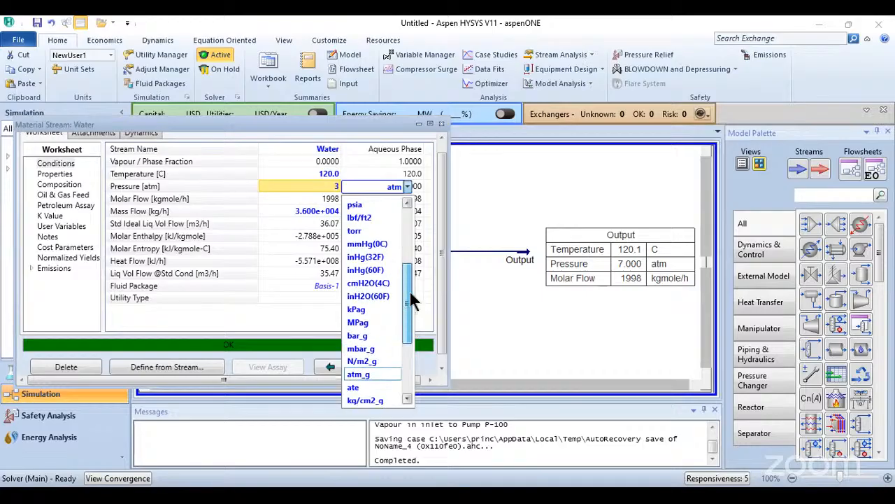
scroll(409, 278, up, 2)
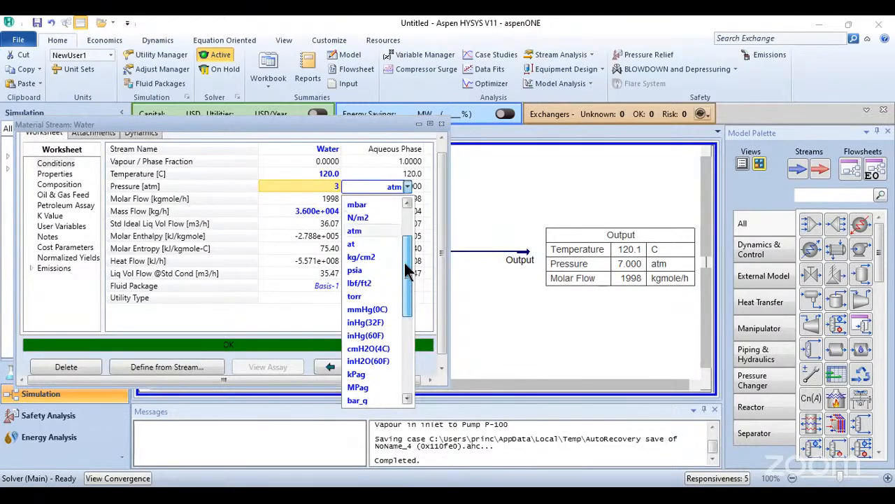
click(355, 217)
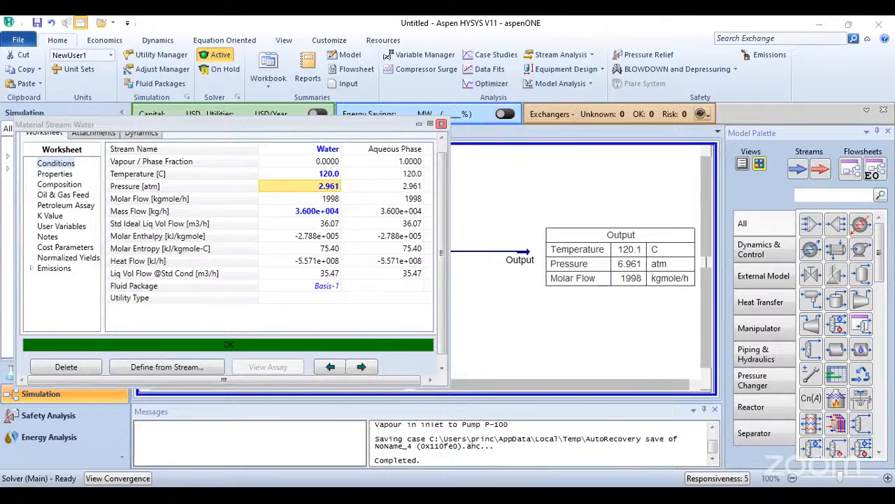
click(442, 123)
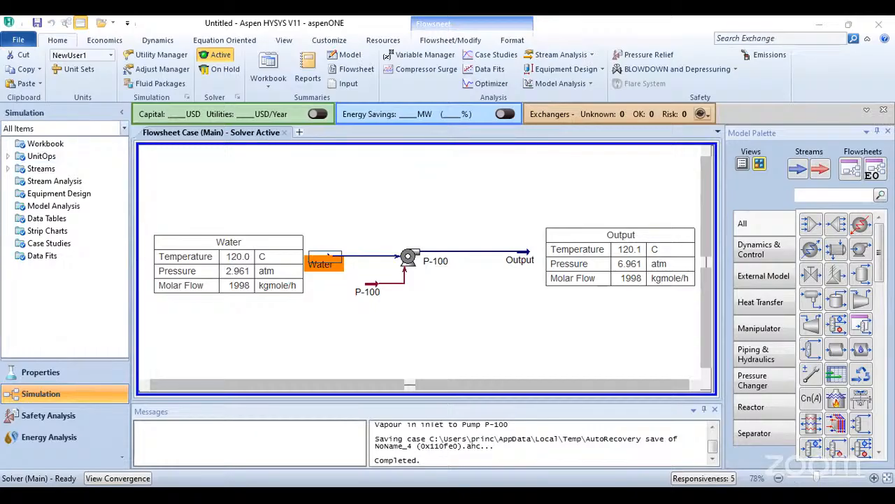
With the solver on hold, replace the Water stream's mass flow specification with a molar flow of 100 kmole/h, then reactivate the solver.
double_click(329, 262)
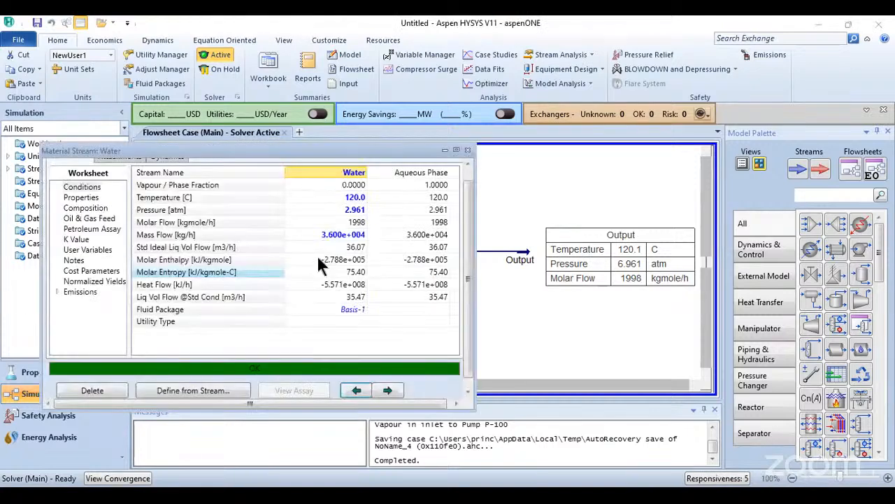
click(214, 72)
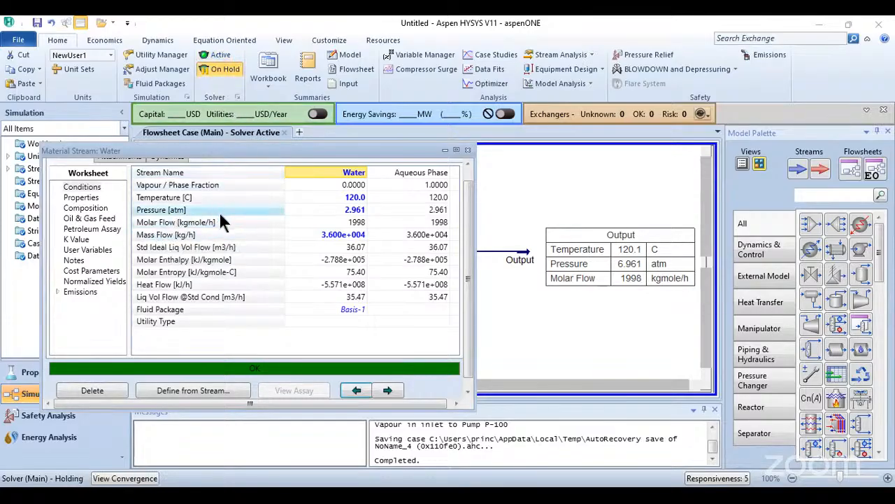
click(347, 235)
key(BackSpace)
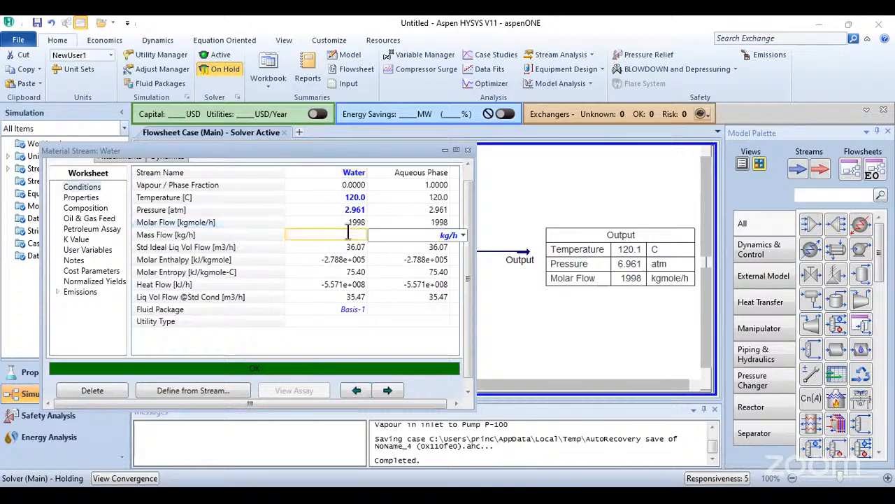
key(Return)
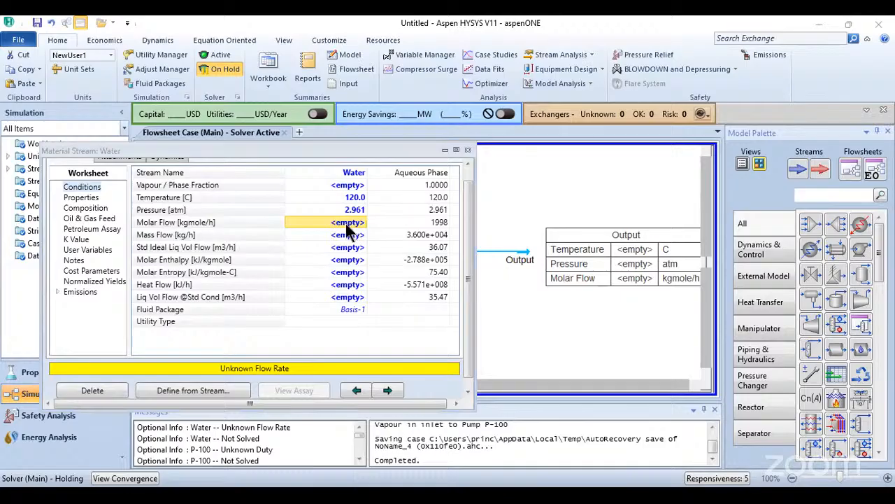
text(100)
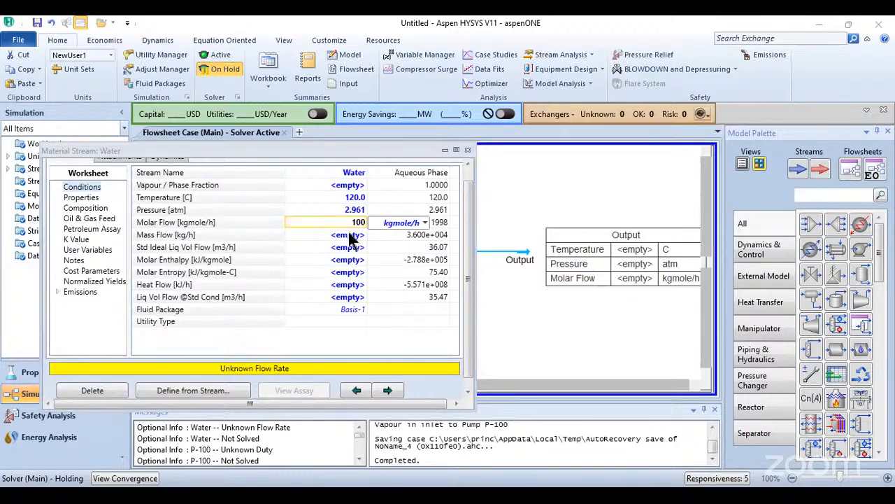
key(Return)
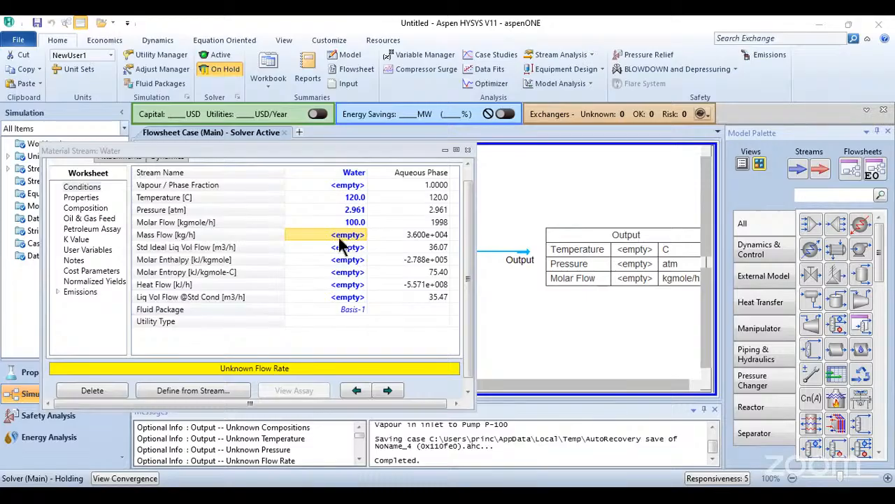
click(220, 55)
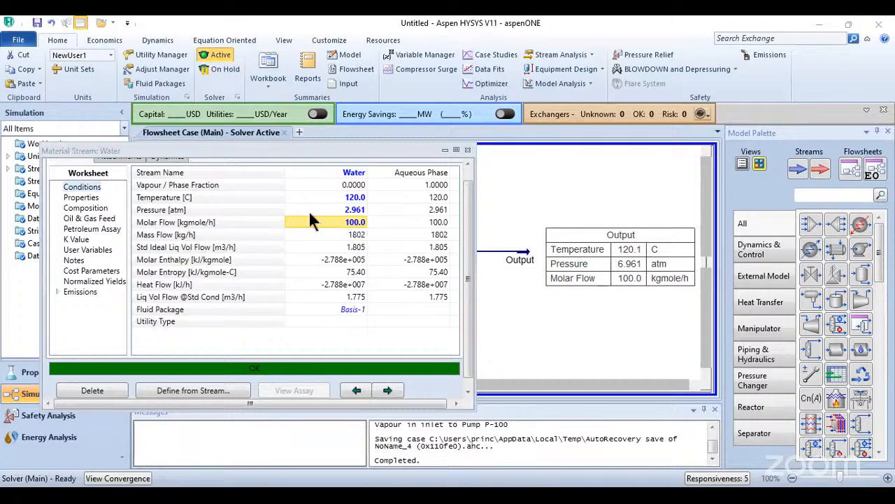
click(468, 150)
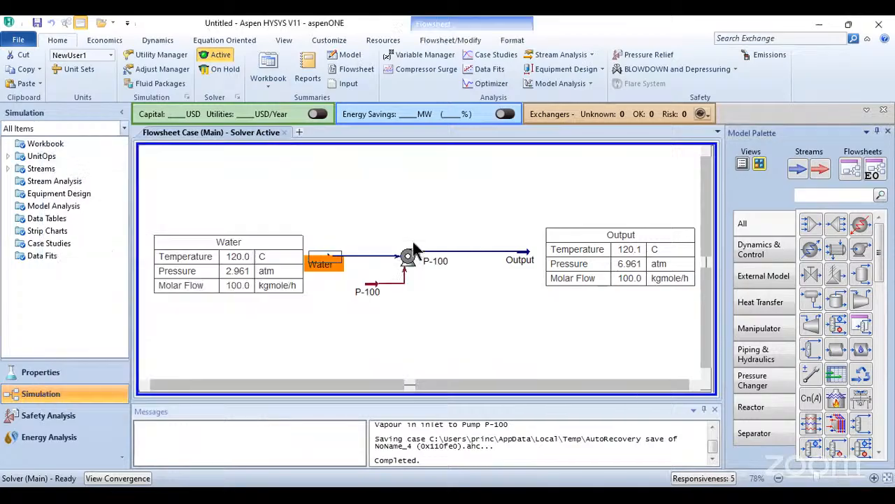
Review pump P-100's connections and close its window.
mouse_move(411, 256)
click(410, 258)
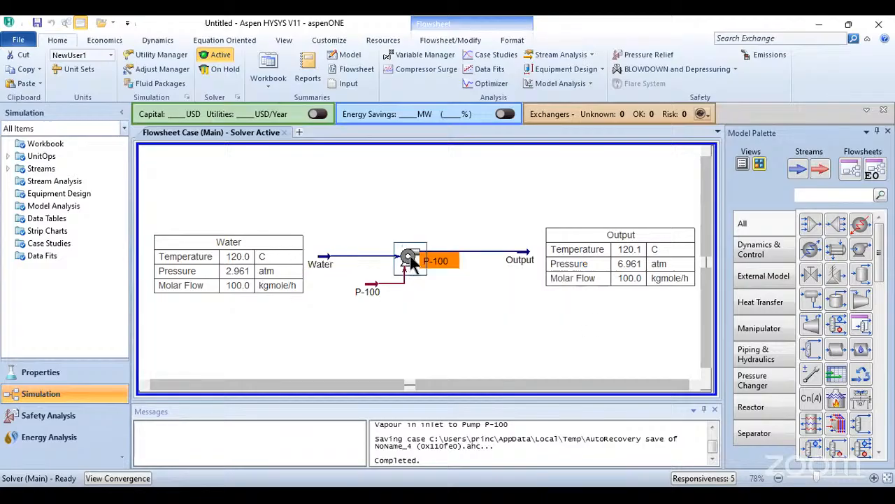
double_click(411, 259)
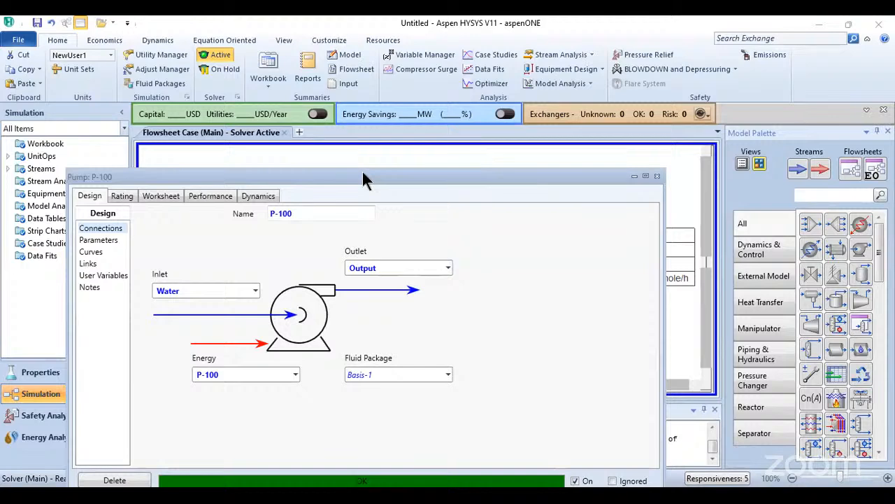
drag(362, 172, 387, 82)
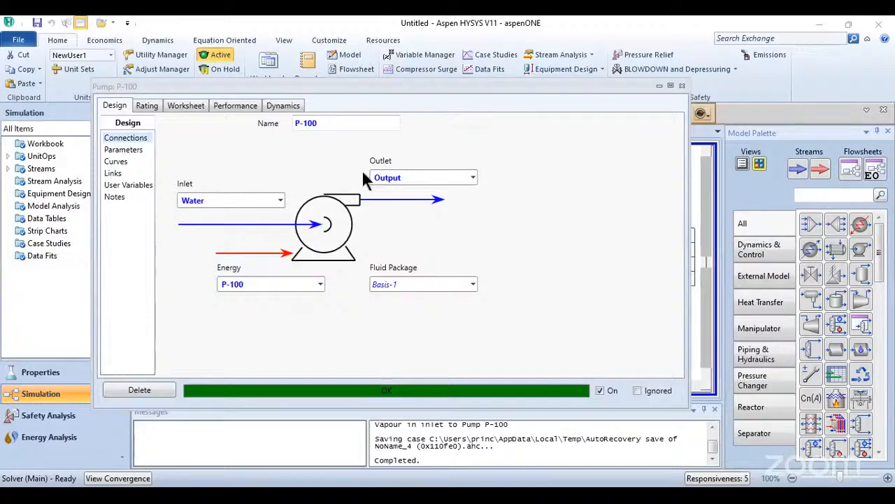
click(591, 124)
key(Escape)
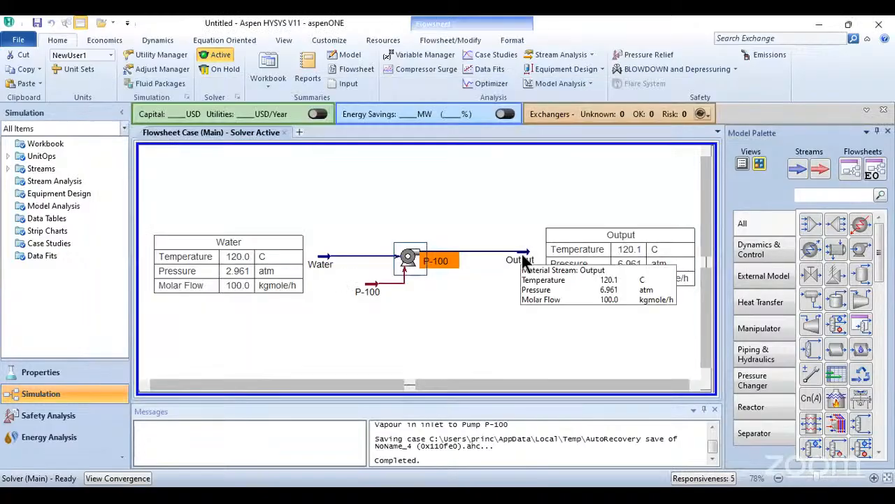
Remove the Output results table from the flowsheet and delete the Output stream.
click(549, 254)
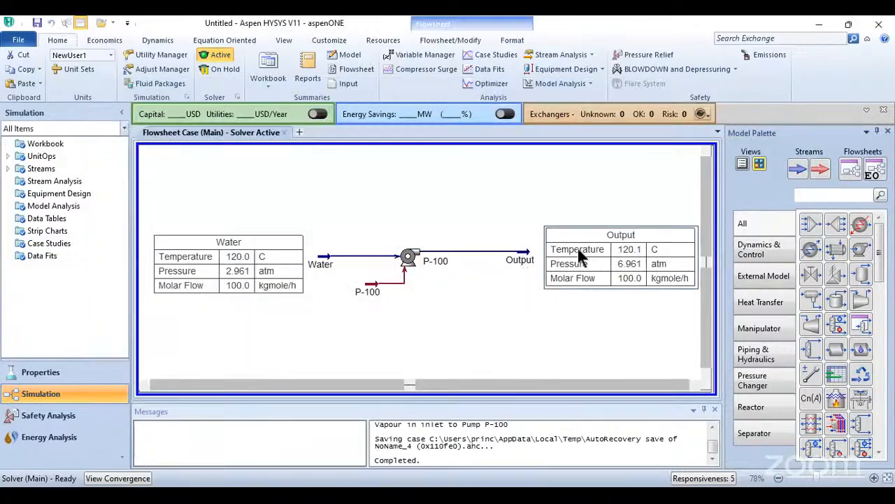
right_click(579, 253)
click(587, 256)
mouse_move(521, 258)
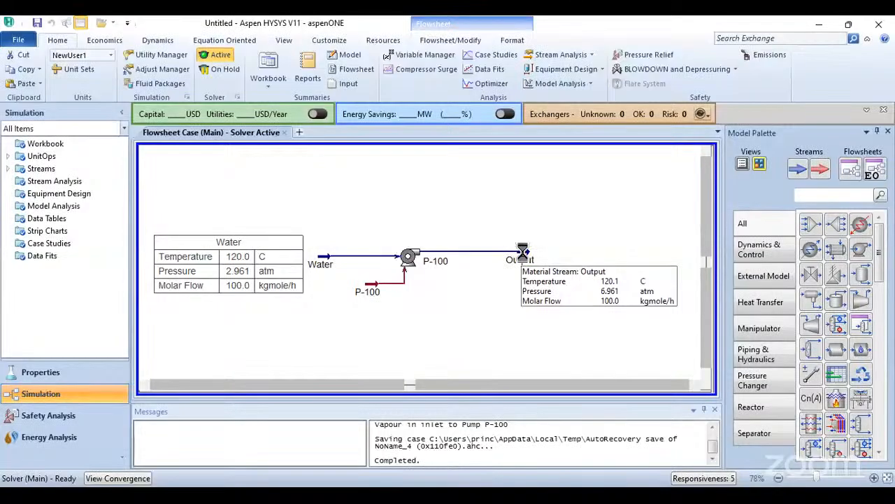
key(Delete)
key(Return)
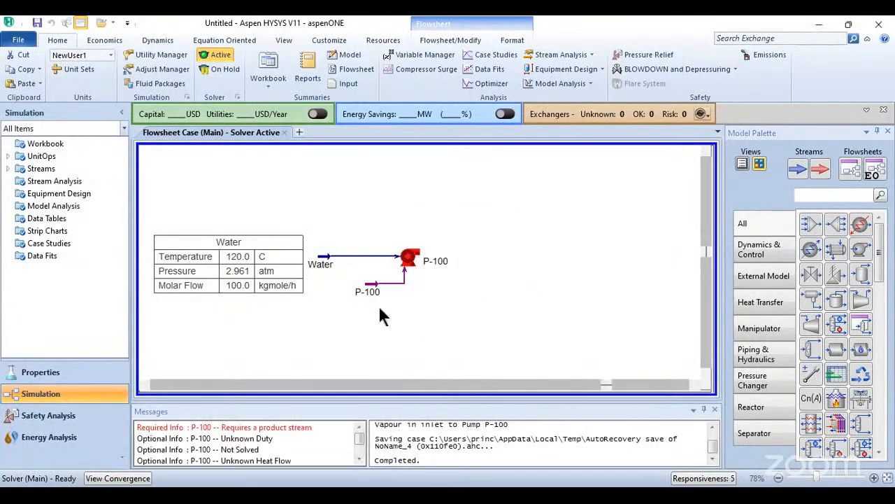
Add a new material stream downstream of pump P-100 and name it Water out.
click(798, 169)
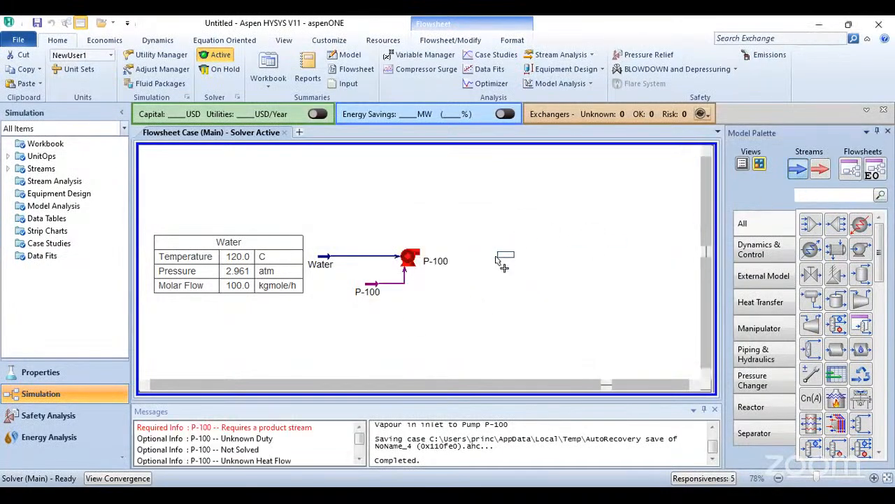
click(502, 259)
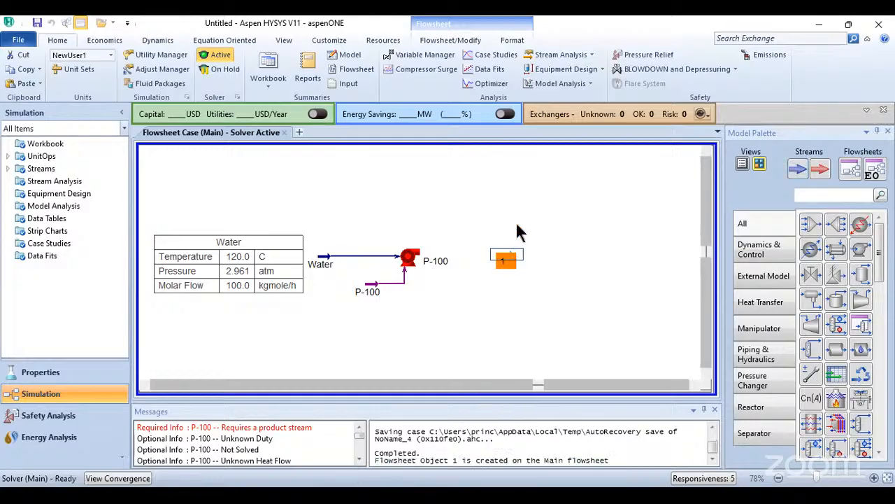
double_click(507, 257)
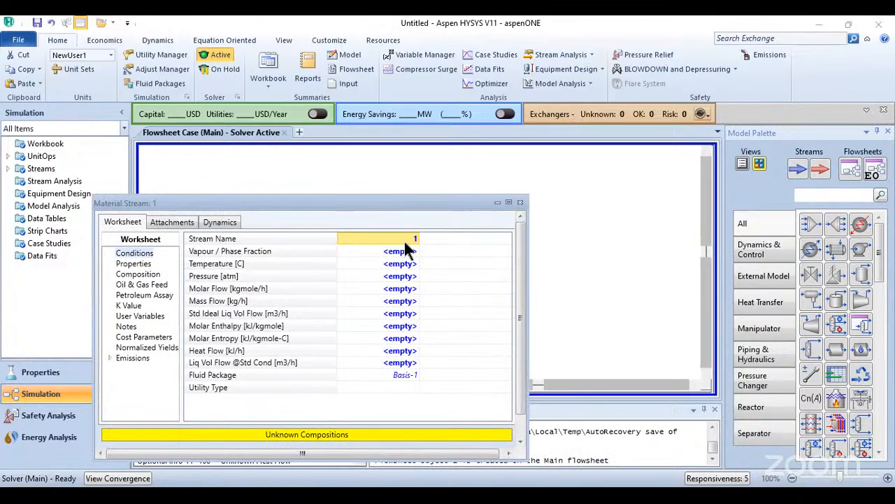
text(Wat)
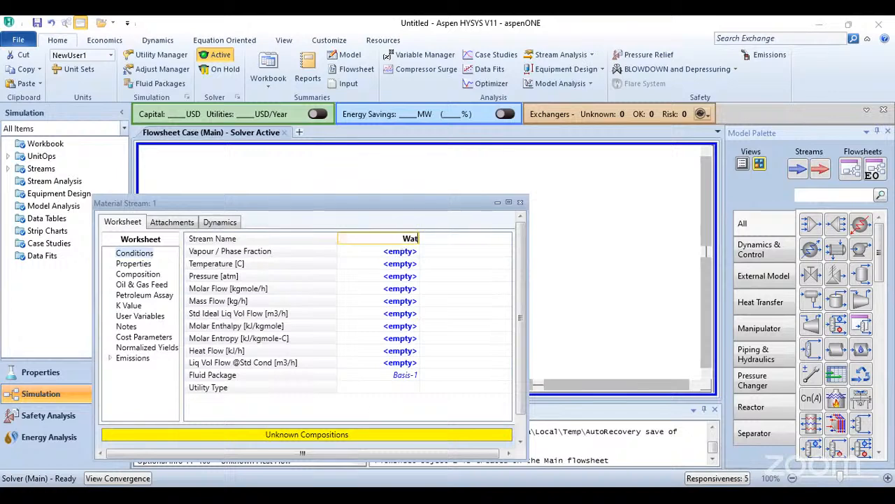
text(er out)
key(Return)
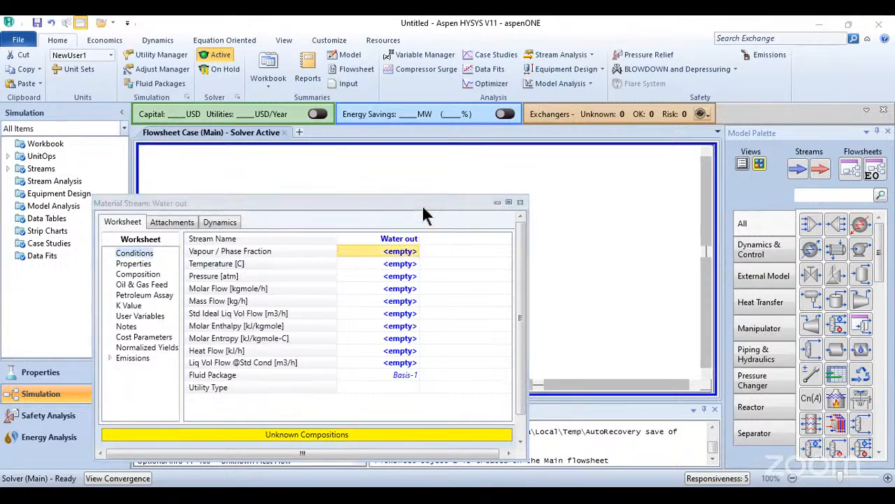
Set the Water out stream's pressure to 84 bar and close its window.
click(501, 226)
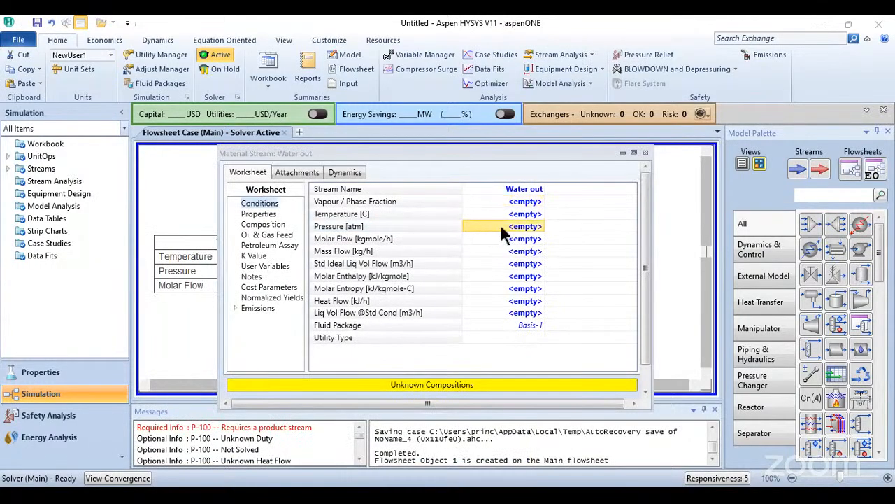
text(84)
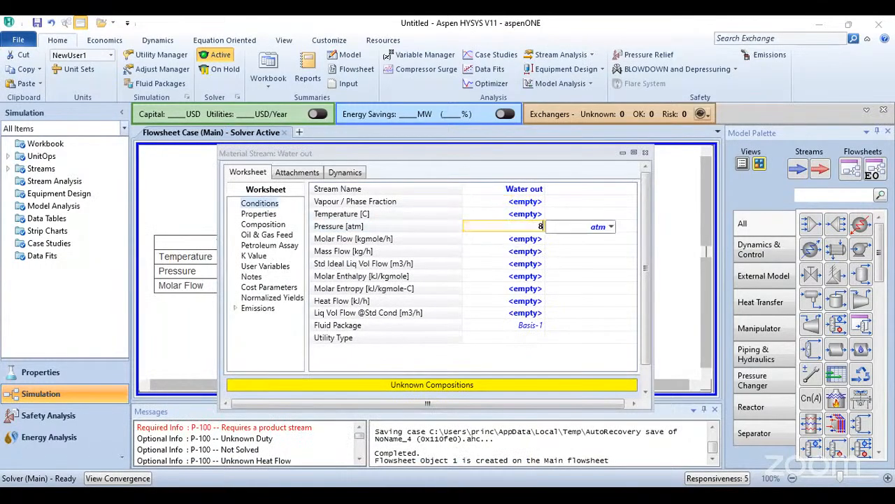
click(609, 228)
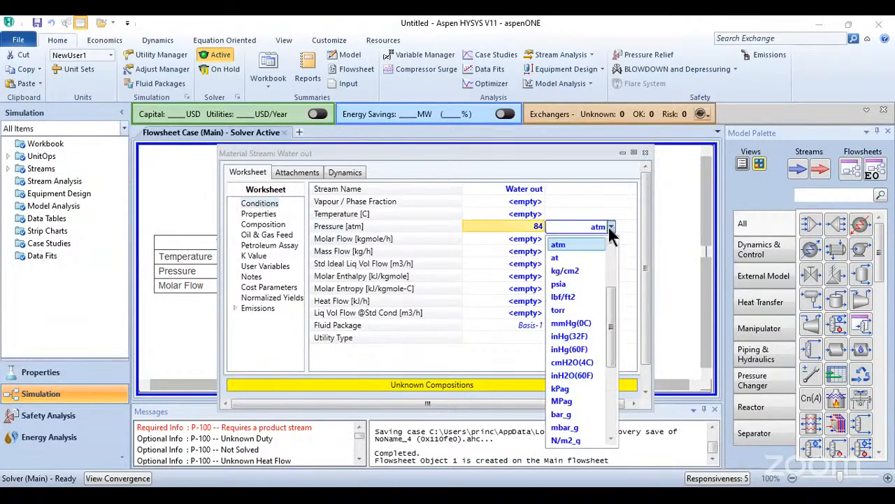
scroll(578, 269, up, 3)
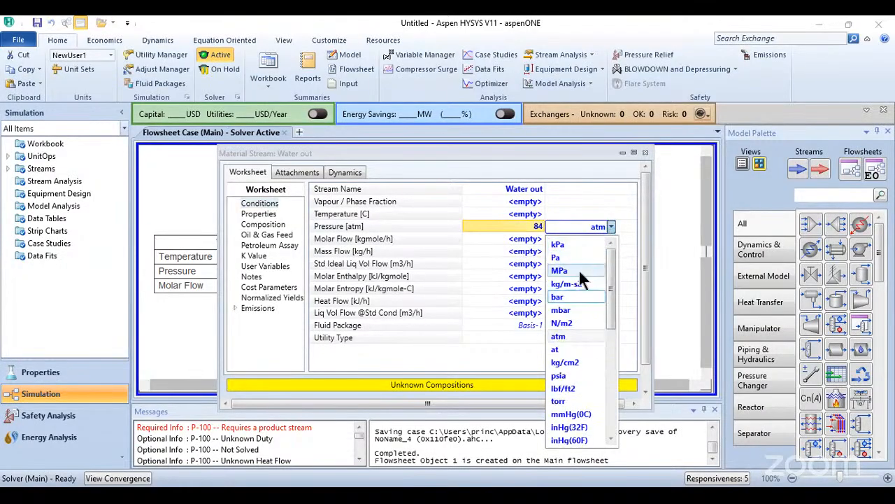
click(567, 297)
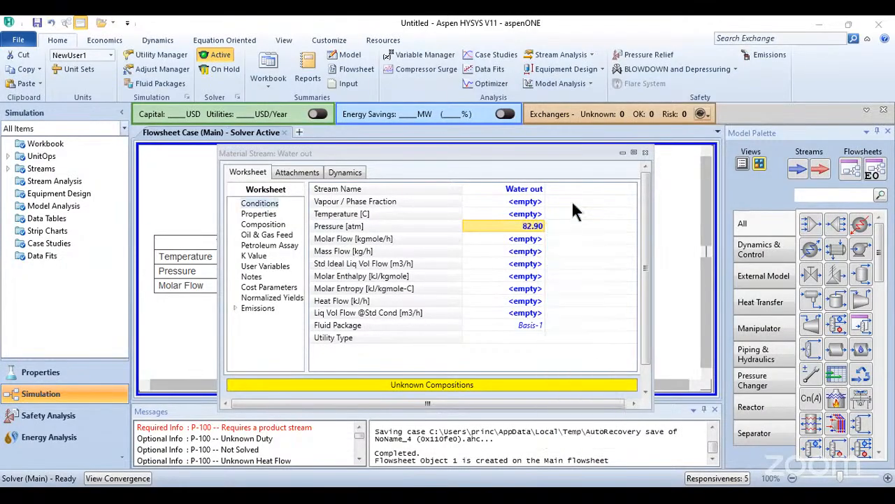
click(645, 151)
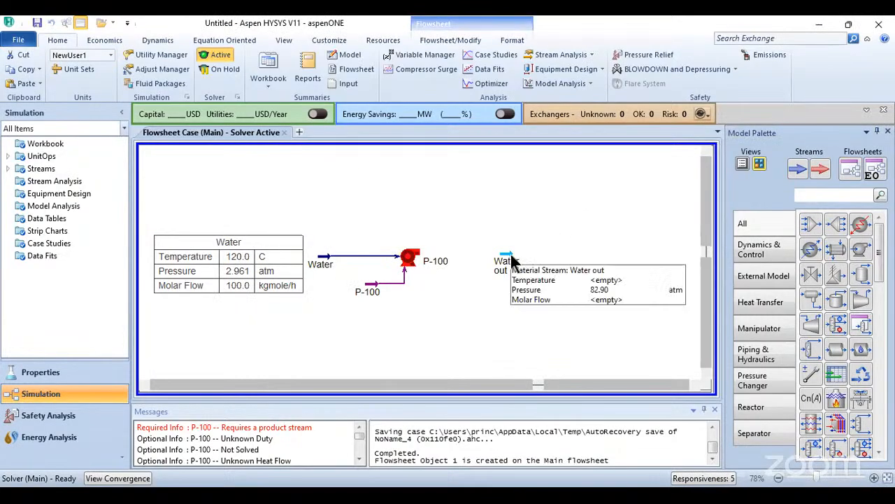
Reposition the Water out stream on the flowsheet and connect it as the outlet of pump P-100.
click(518, 258)
mouse_move(518, 259)
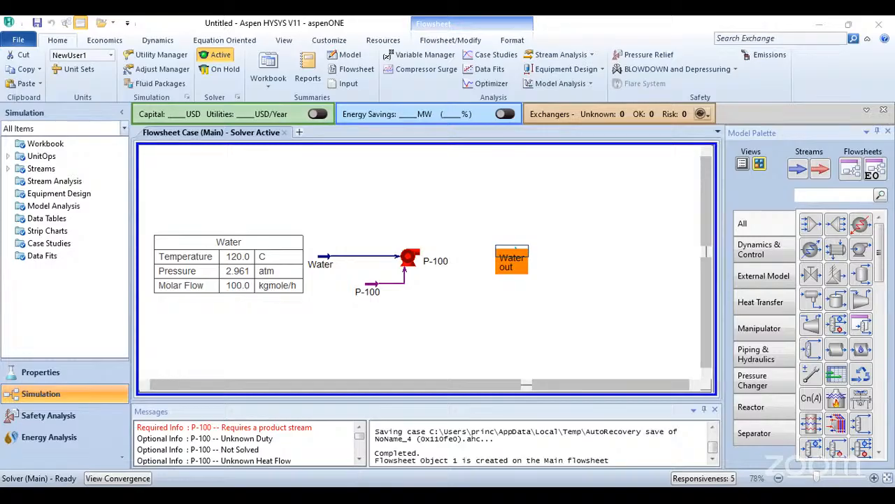
click(546, 264)
drag(519, 251, 516, 255)
double_click(409, 256)
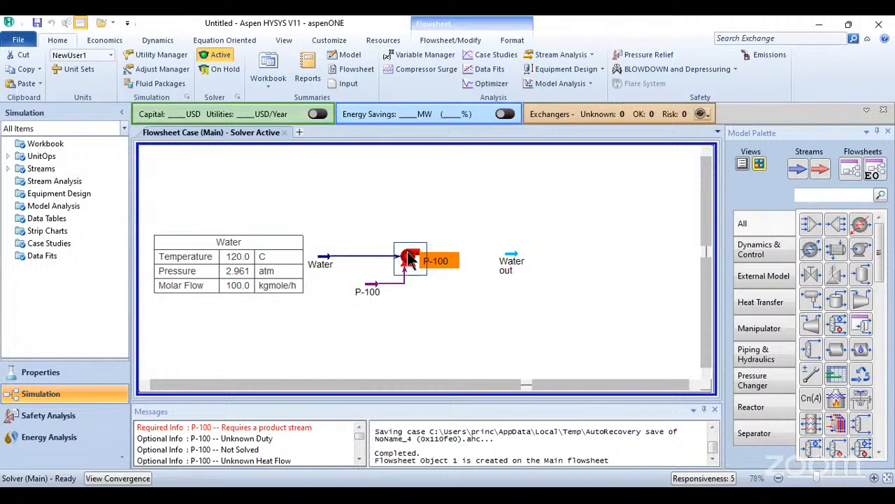
click(396, 217)
click(375, 234)
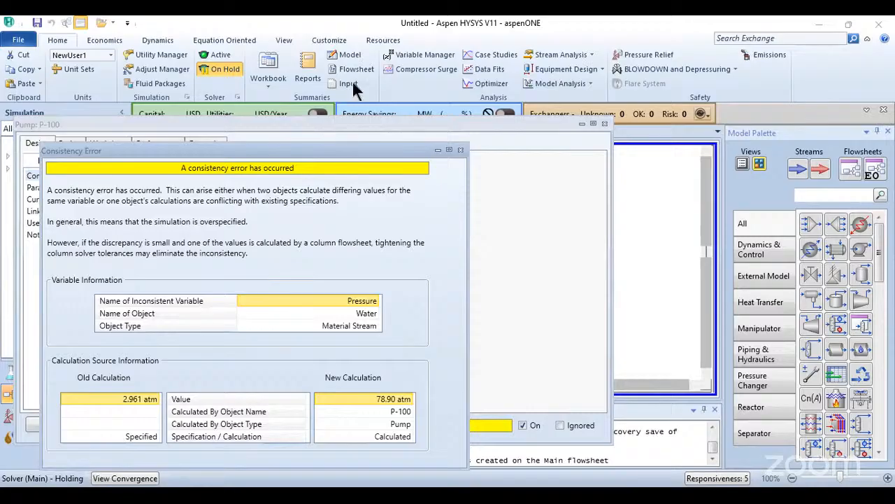
Try to reactivate the solver and examine the details of the reported consistency error.
click(348, 126)
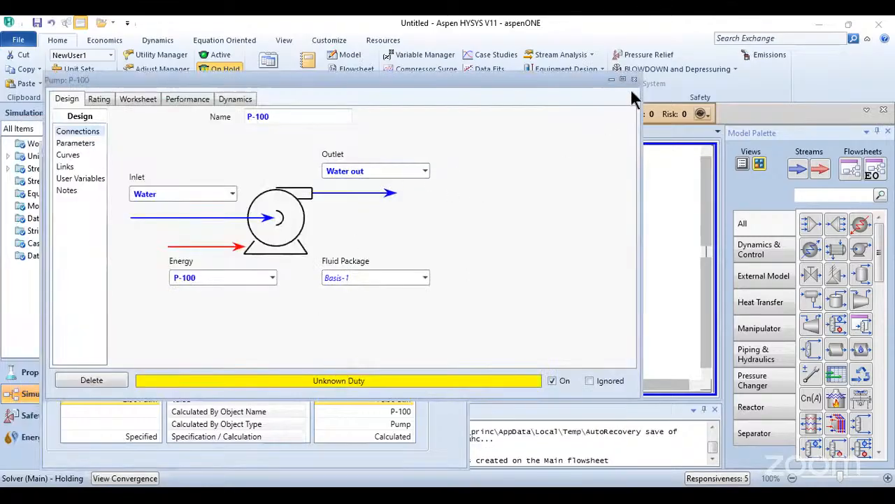
click(215, 56)
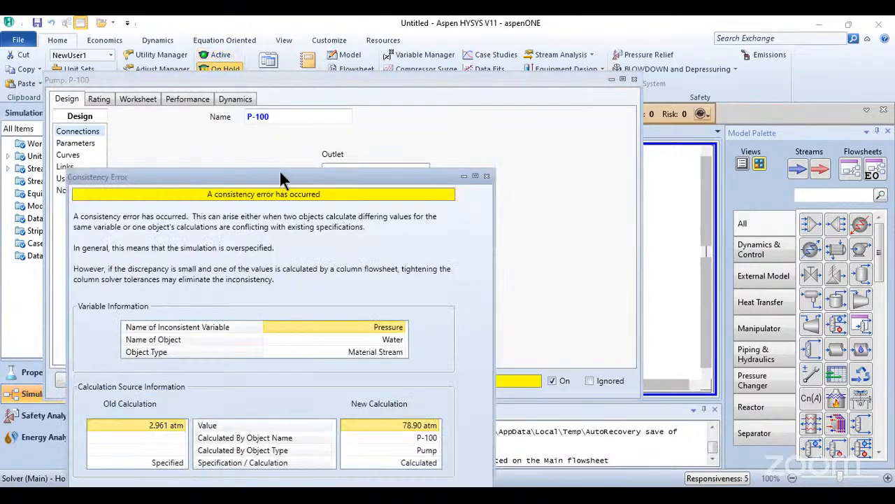
drag(280, 172, 298, 65)
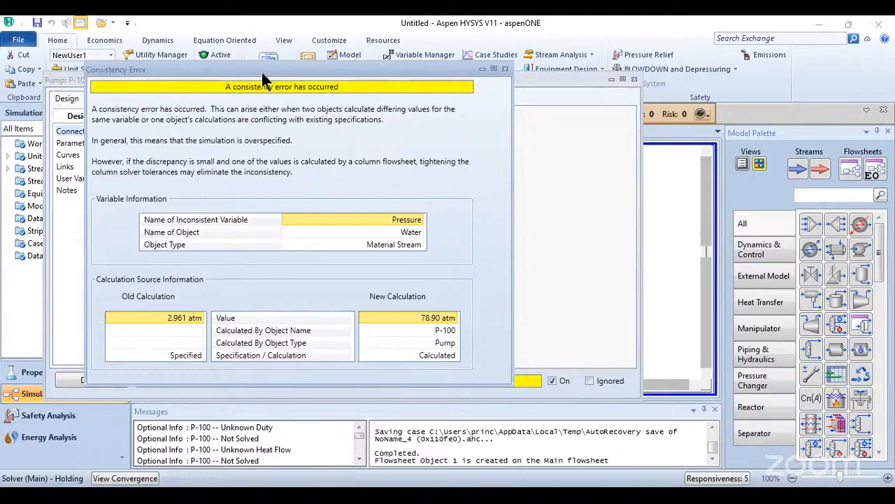
drag(262, 74, 261, 93)
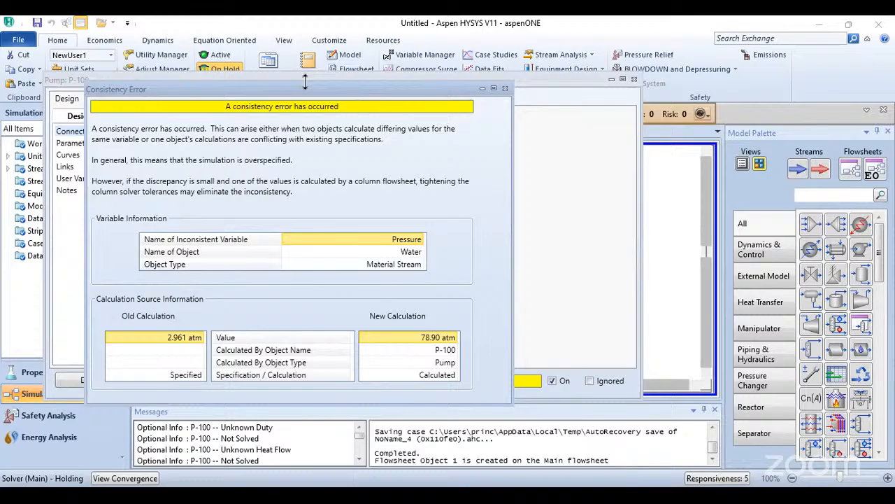
click(634, 79)
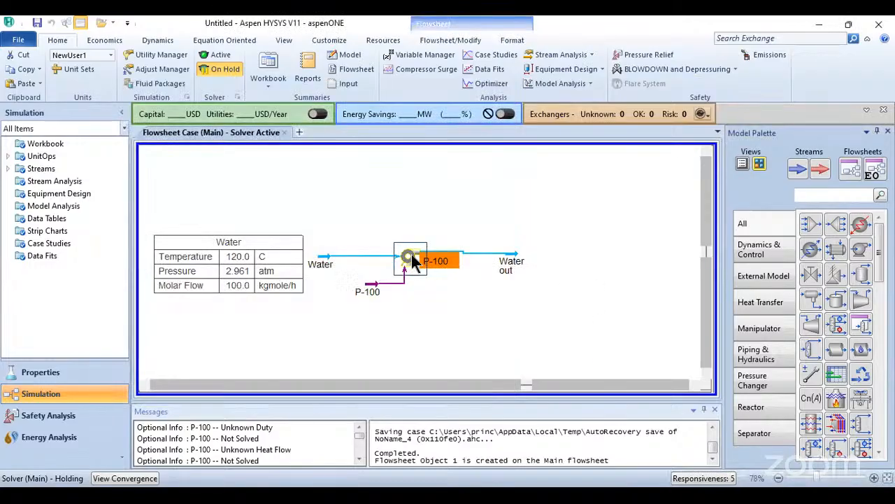
Clear pump P-100's Delta P specification and delete the Water out stream from the flowsheet.
double_click(420, 263)
click(126, 265)
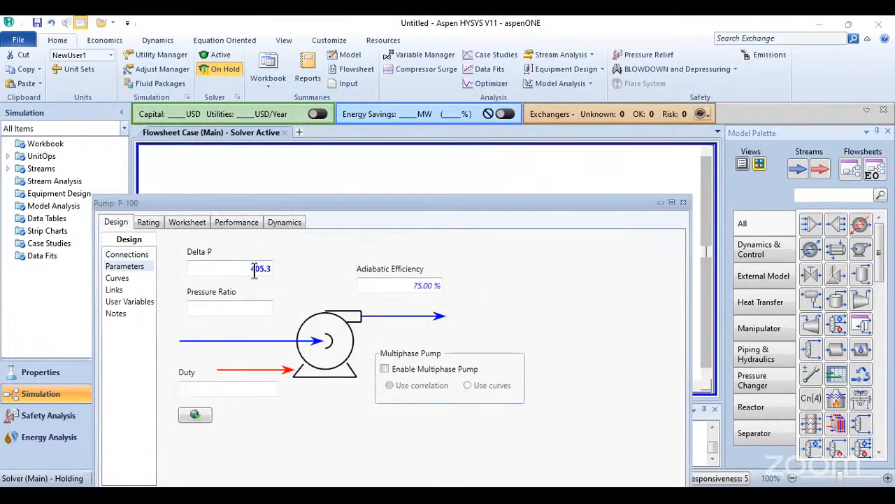
click(255, 271)
key(BackSpace)
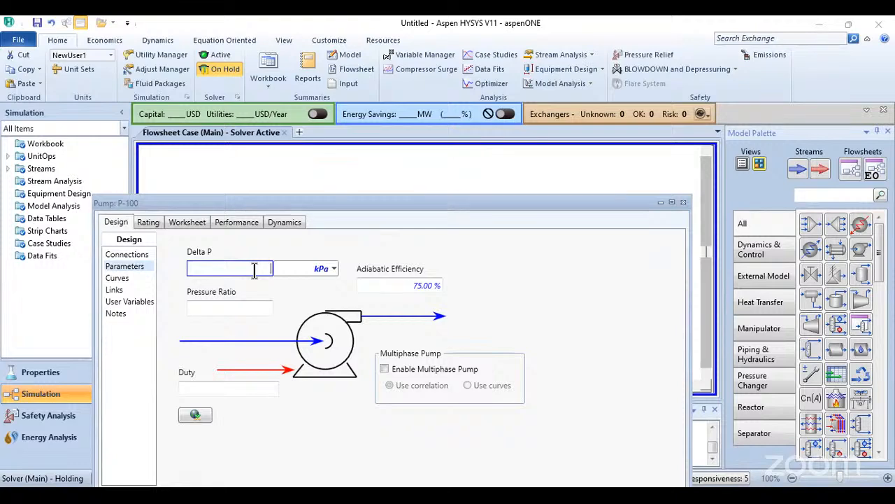
key(Return)
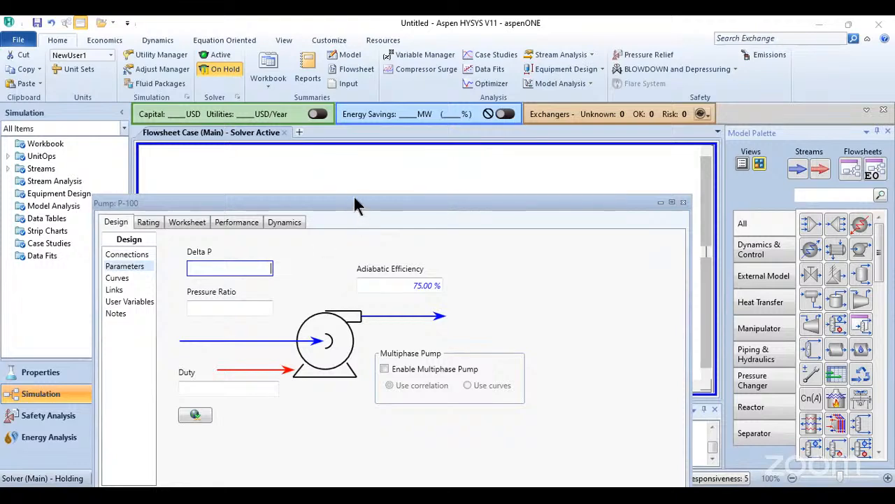
click(585, 133)
double_click(516, 254)
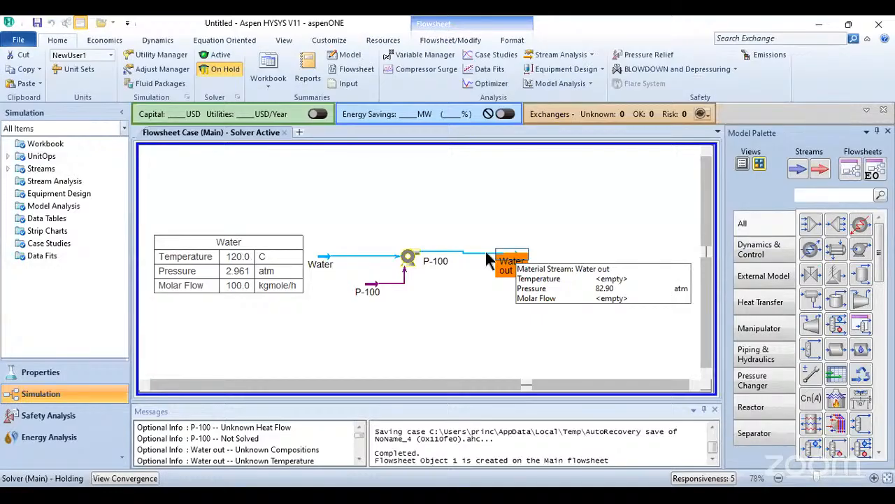
key(Delete)
Set pump P-100's adiabatic efficiency to 10% and close its window.
click(413, 259)
double_click(412, 259)
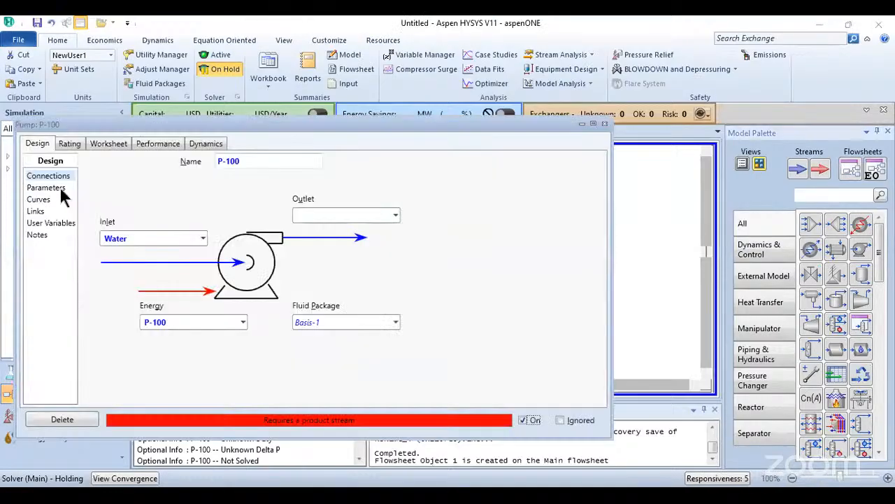
click(60, 186)
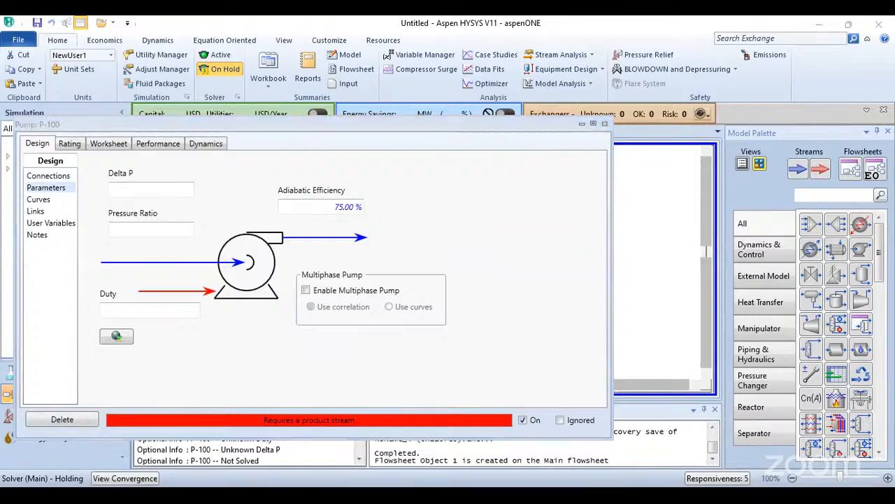
click(354, 210)
text(10)
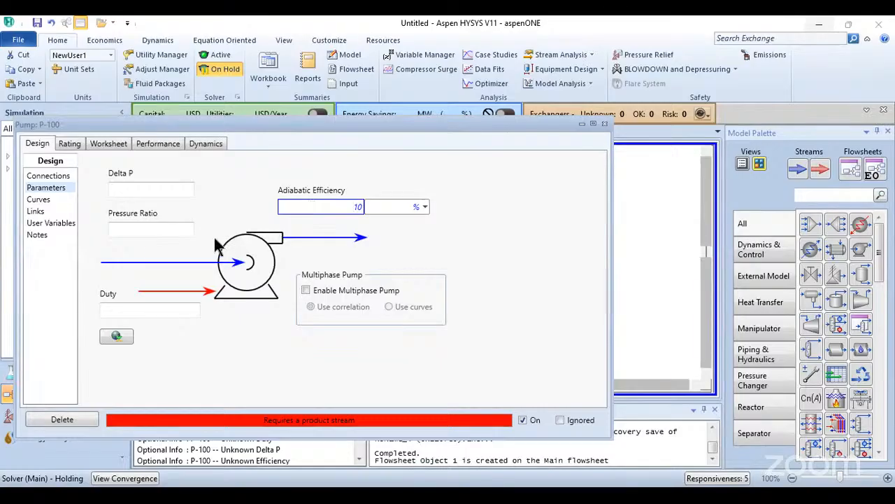
click(169, 189)
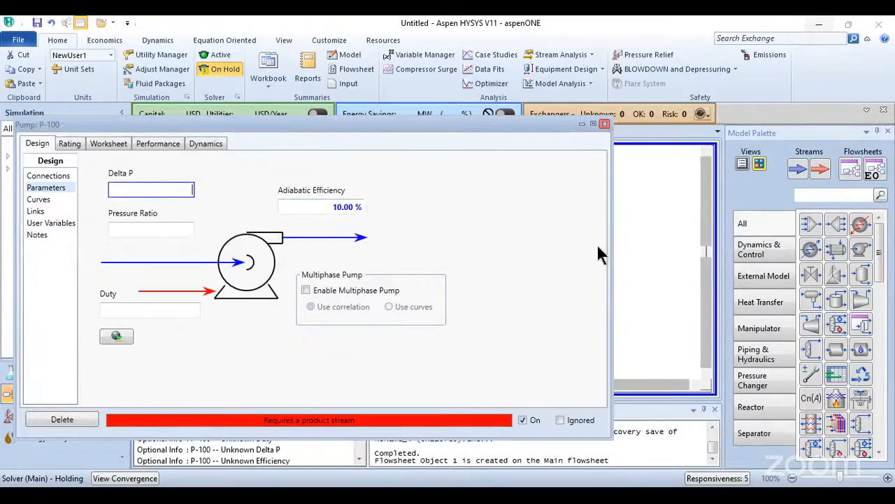
click(605, 124)
Place a replacement material stream after pump P-100 and name it Water out.
drag(797, 170, 487, 259)
double_click(491, 256)
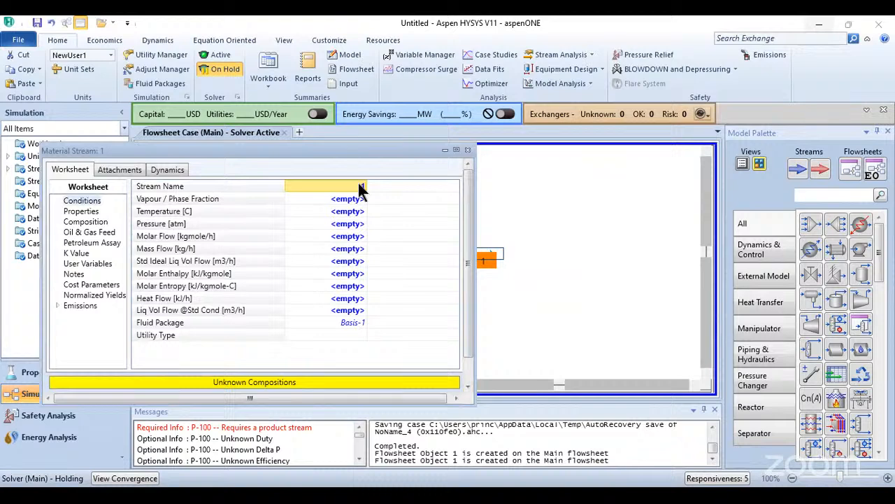
text(Water out)
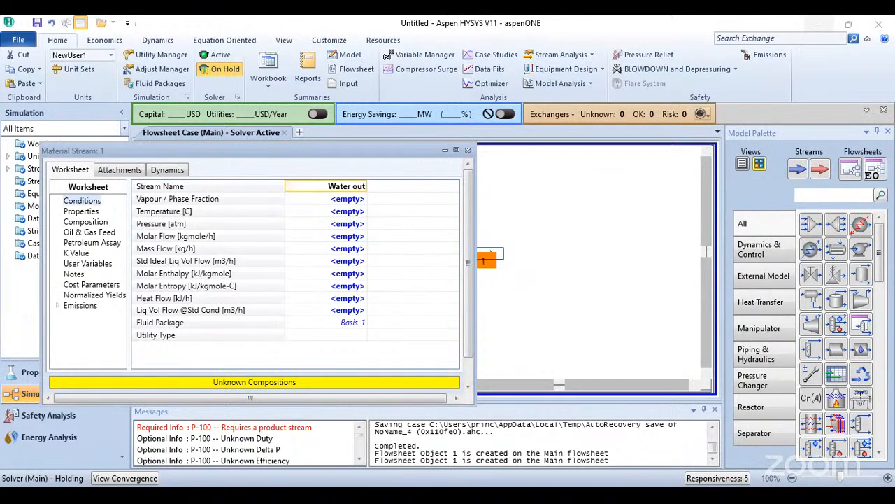
key(Return)
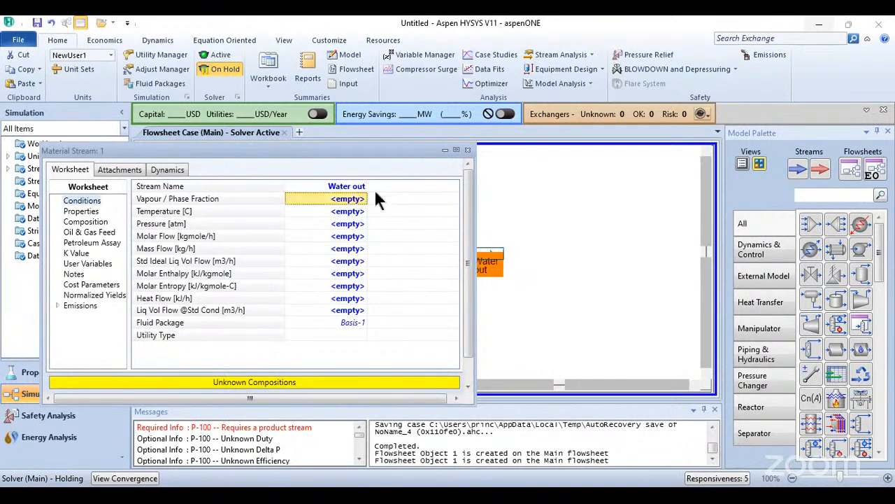
Specify a pressure of 84 bar for the new Water out stream and close its window.
click(343, 223)
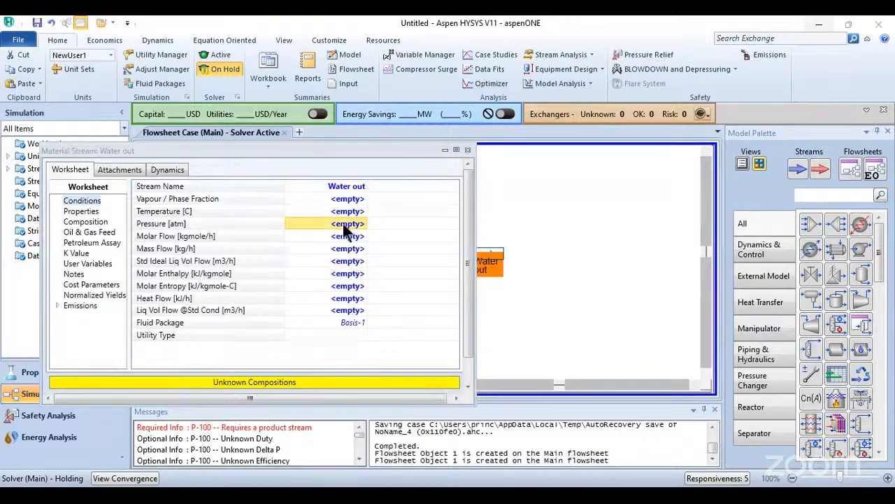
text(83)
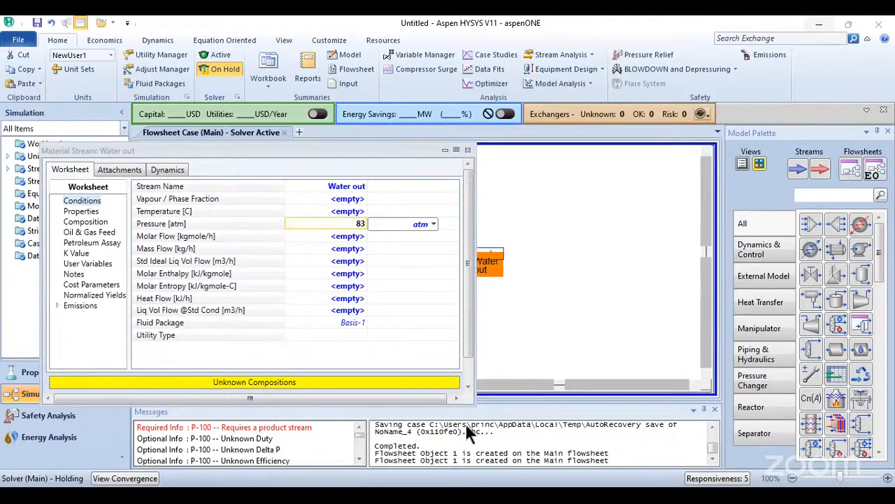
click(421, 281)
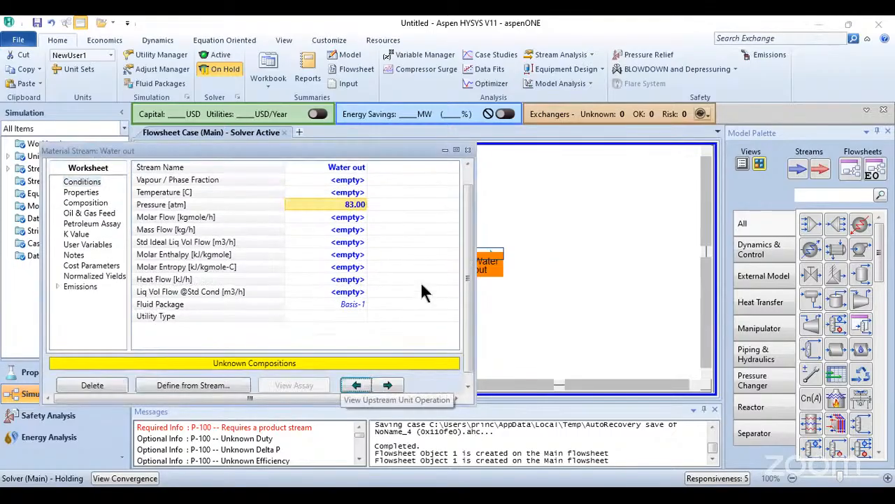
click(352, 205)
text(84)
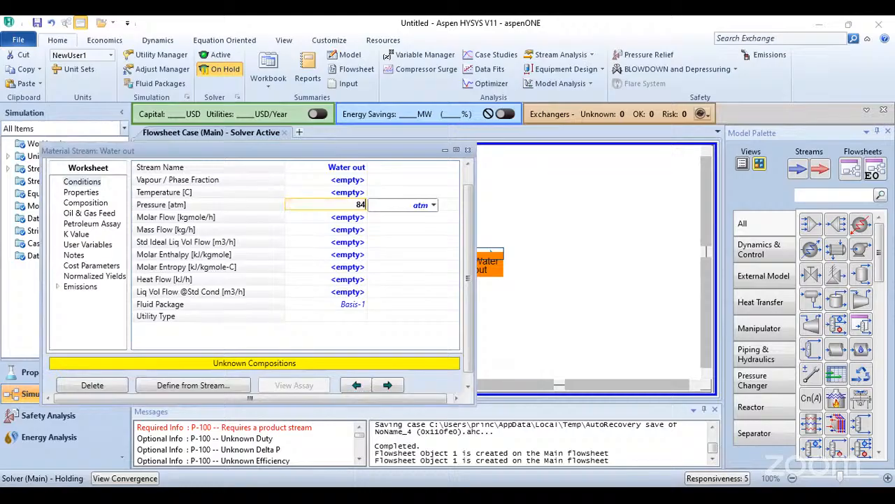
click(433, 205)
scroll(420, 280, up, 2)
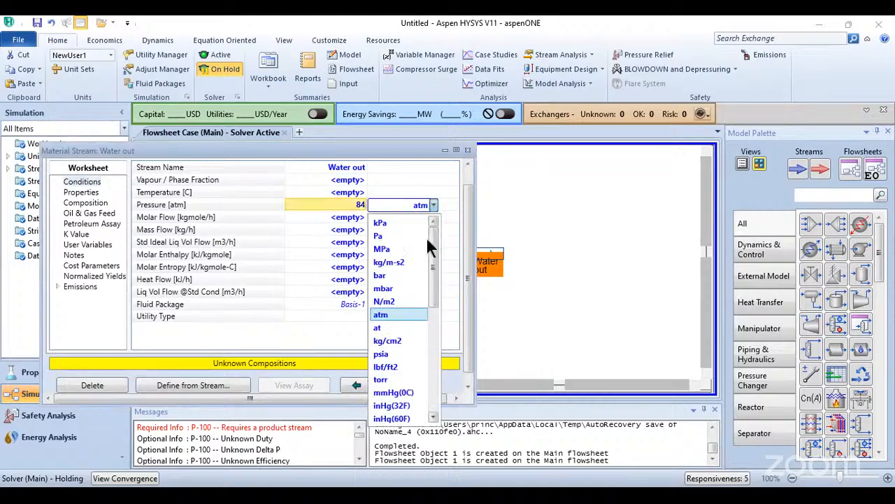
click(391, 248)
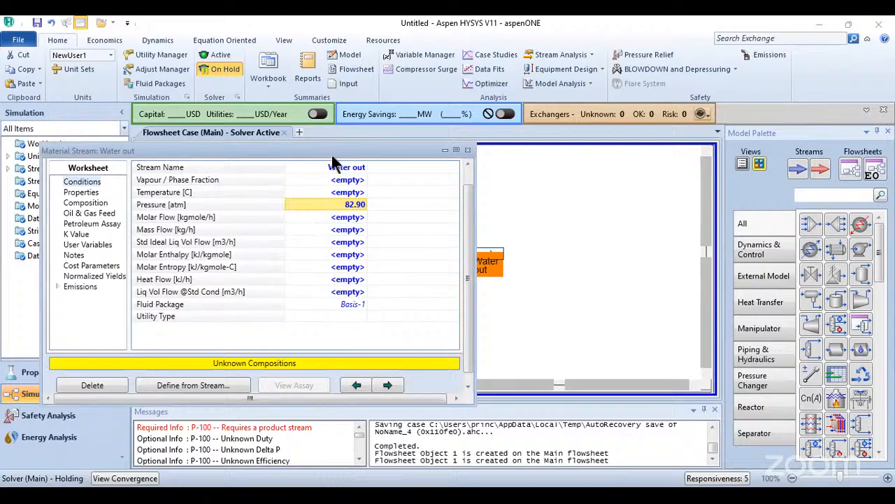
click(468, 151)
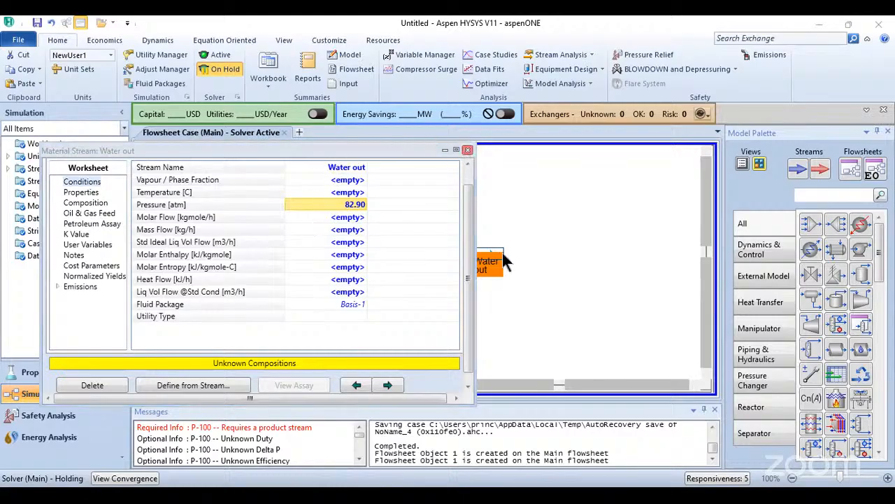
Move the Water out stream farther from the pump and assign it as P-100's outlet.
drag(502, 253, 532, 250)
double_click(409, 259)
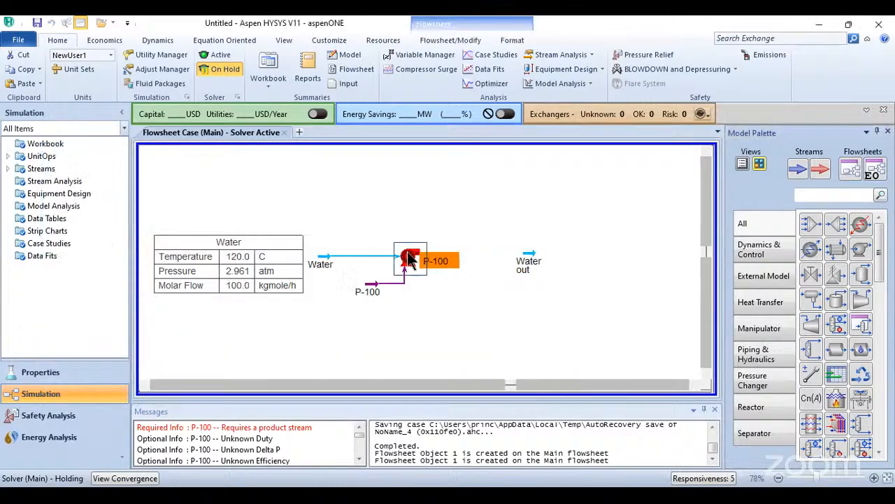
click(448, 269)
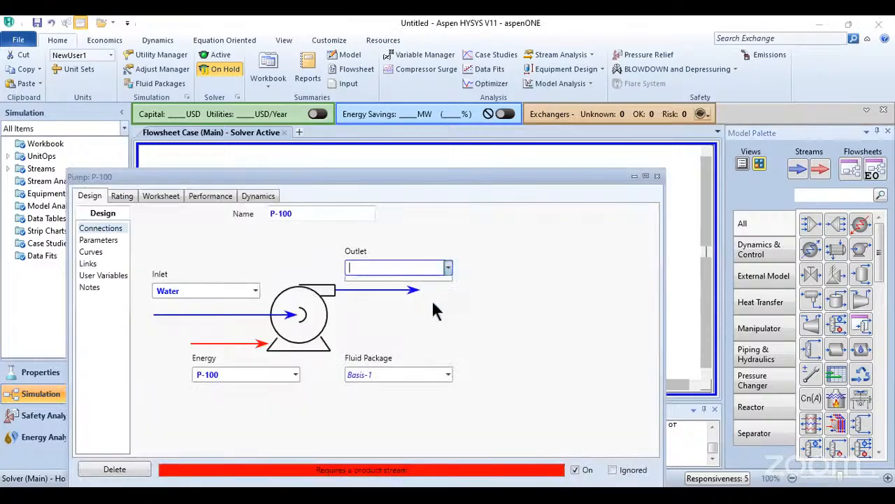
click(388, 285)
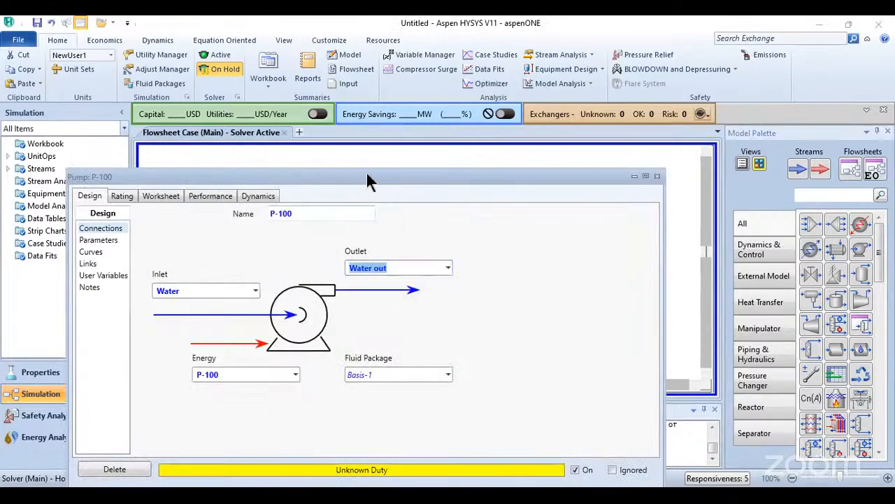
Clear the Water out pressure in pump P-100's worksheet conditions and close the pump window.
drag(203, 177, 224, 125)
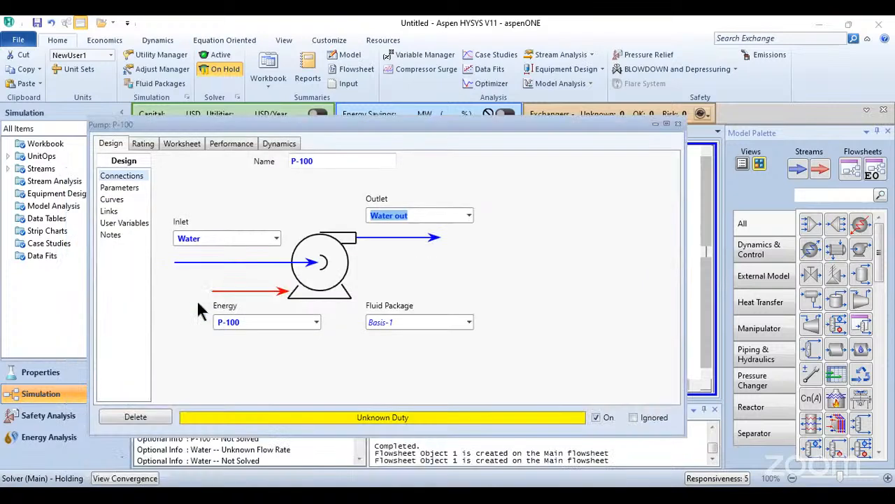
click(120, 188)
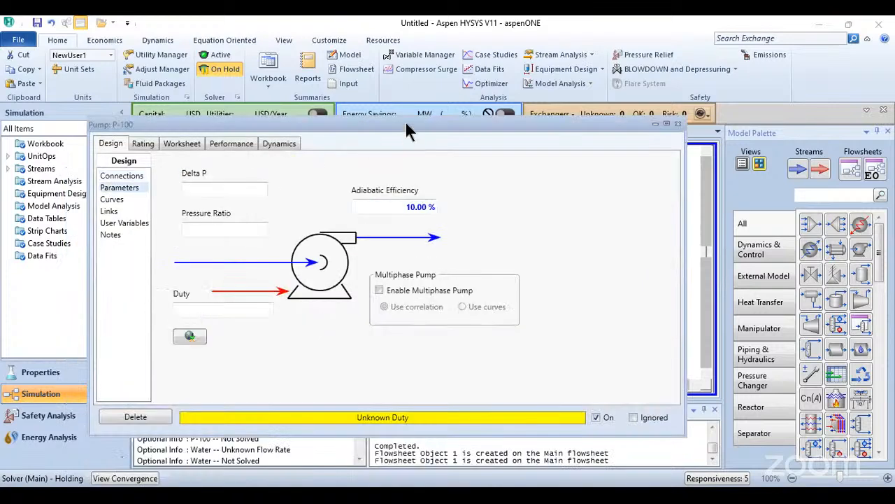
click(181, 145)
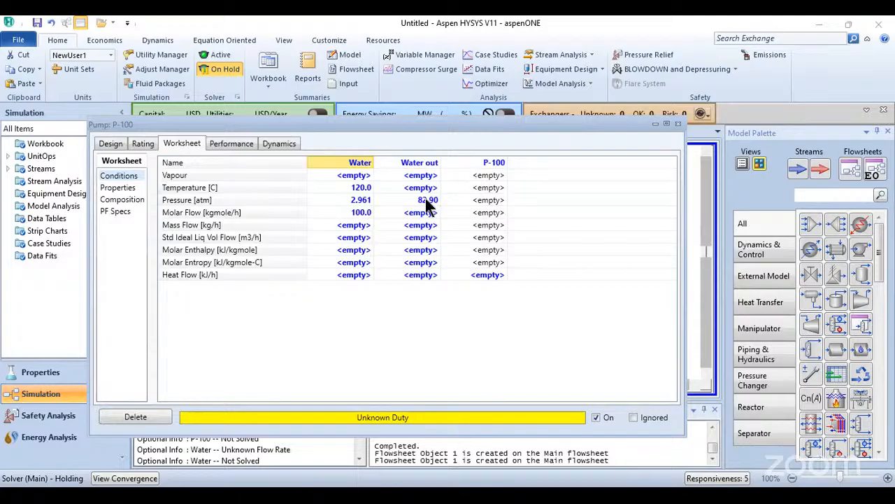
mouse_move(423, 207)
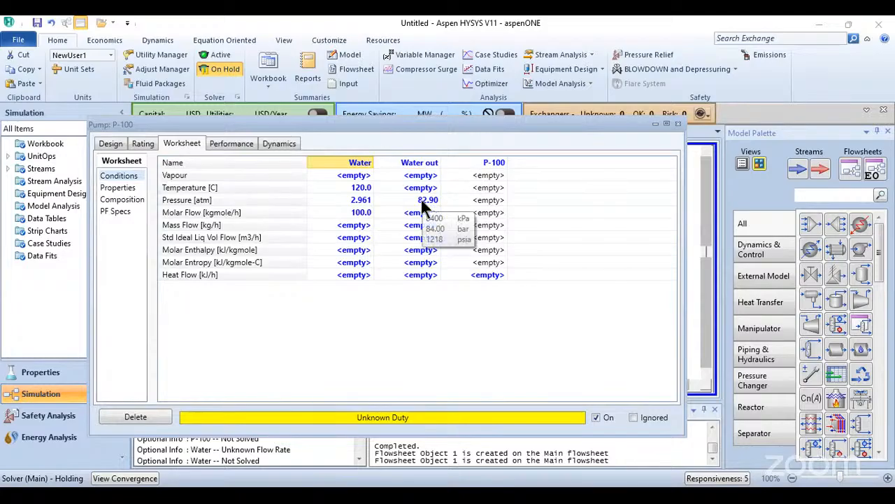
click(423, 202)
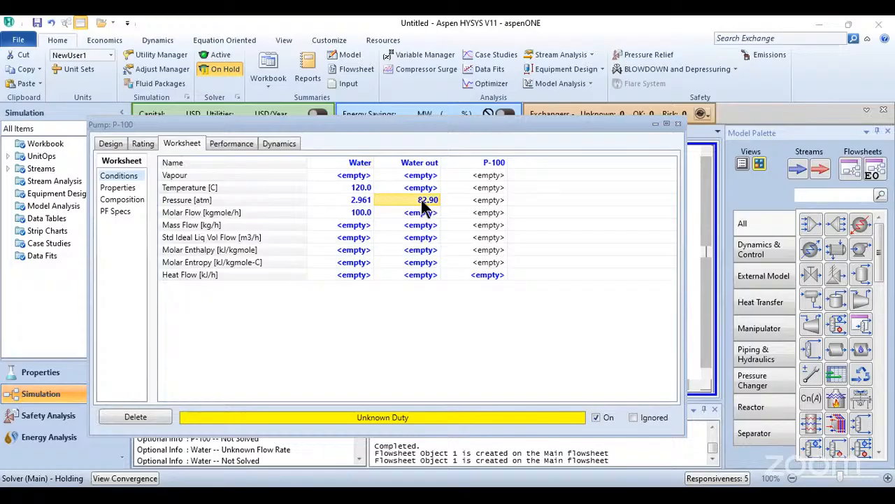
key(BackSpace)
key(Return)
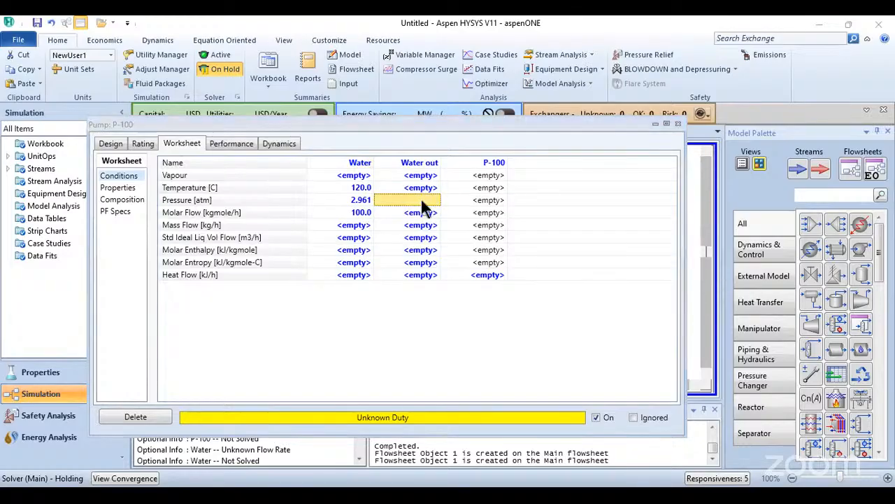
click(678, 124)
click(529, 259)
click(568, 238)
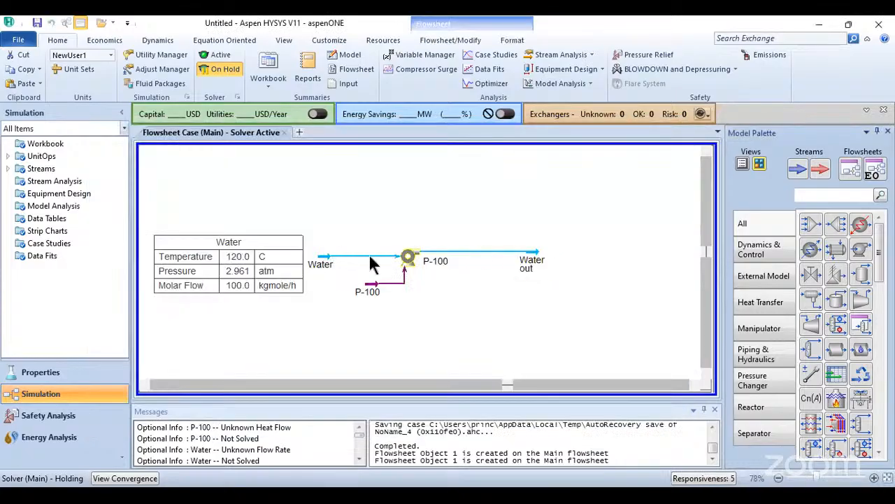
Switch the flowsheet solver from on hold to active.
mouse_move(532, 256)
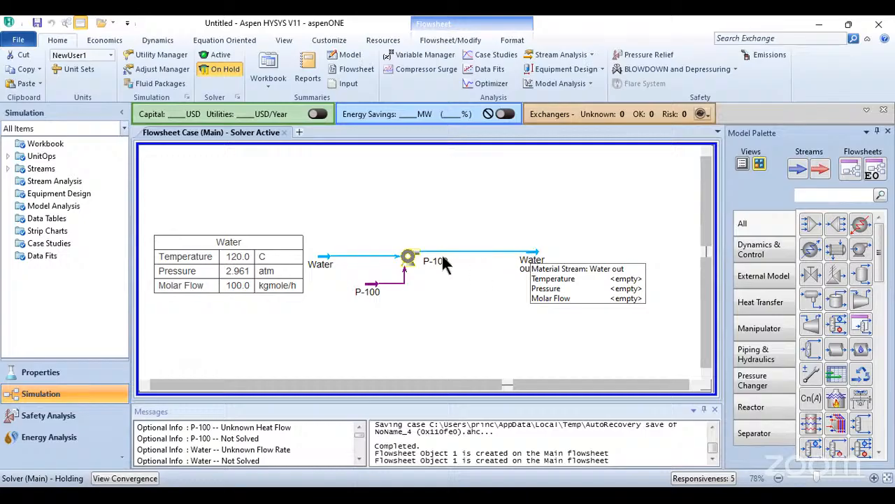
mouse_move(413, 257)
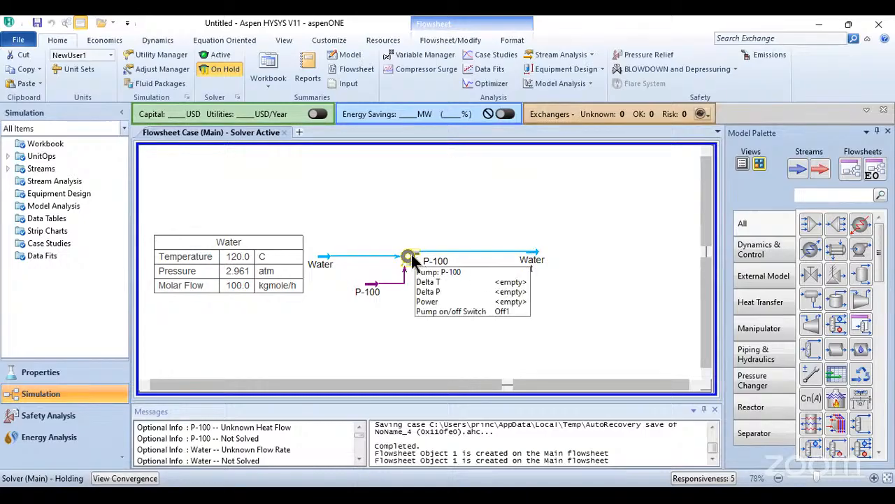
click(217, 54)
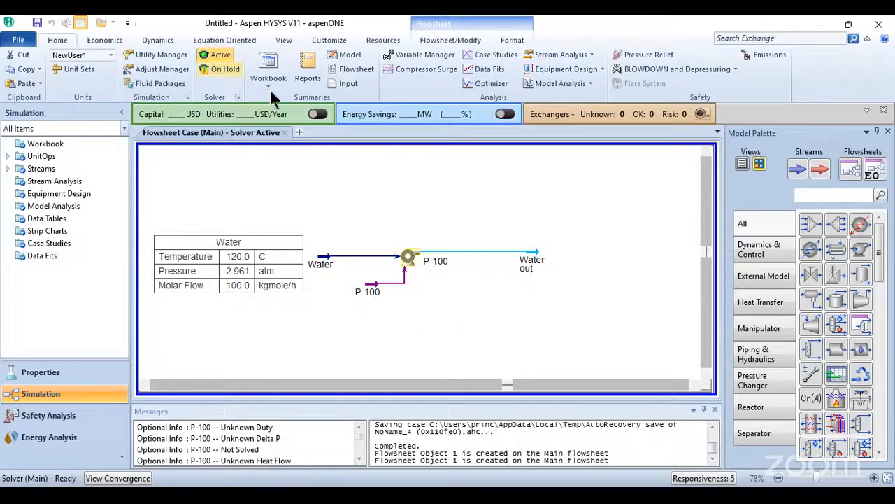
Set the Water out stream's pressure to 84 bar in pump P-100's worksheet conditions.
click(411, 257)
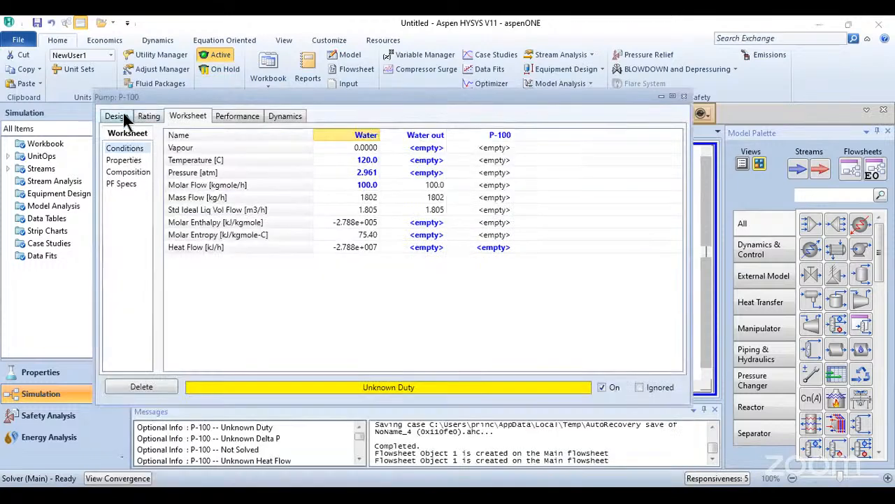
click(119, 116)
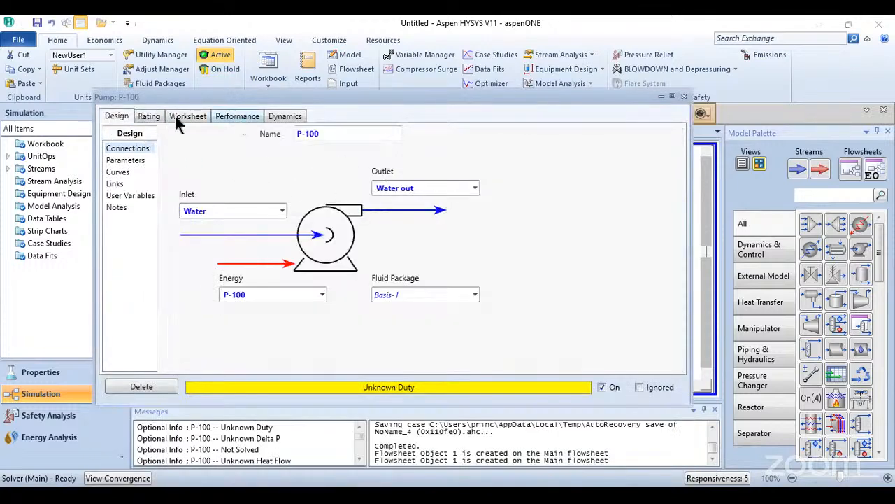
click(179, 117)
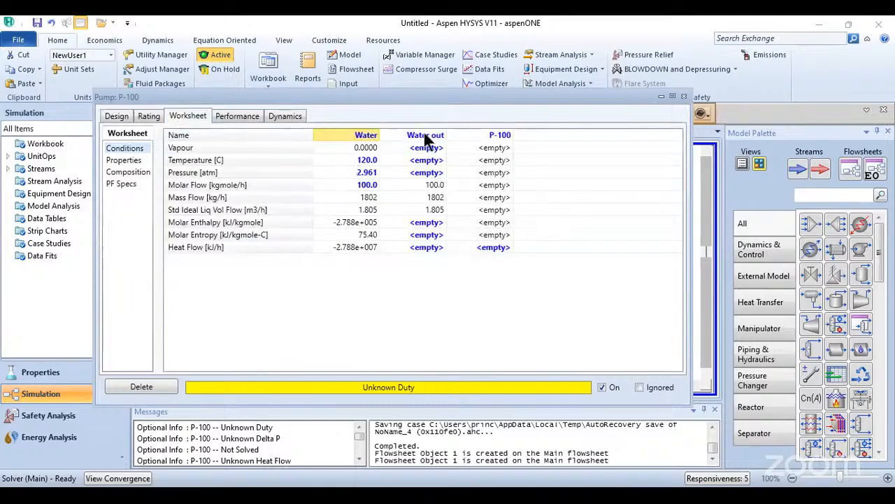
click(424, 136)
click(428, 161)
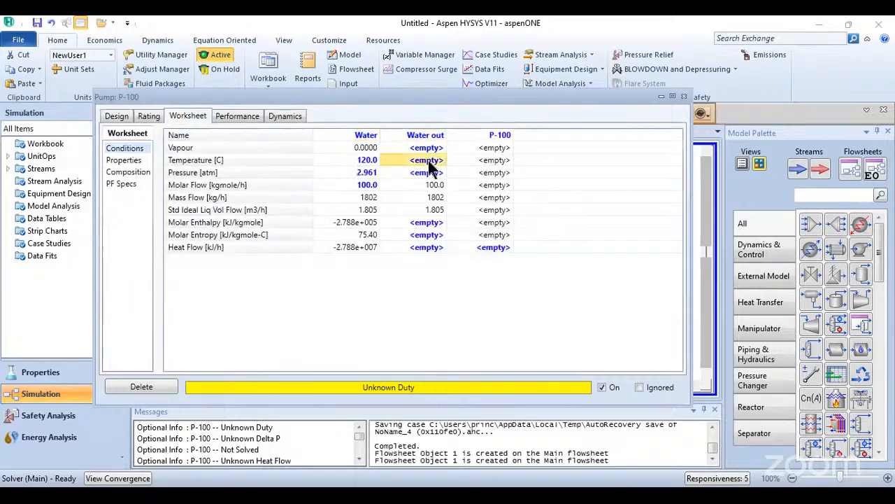
click(427, 172)
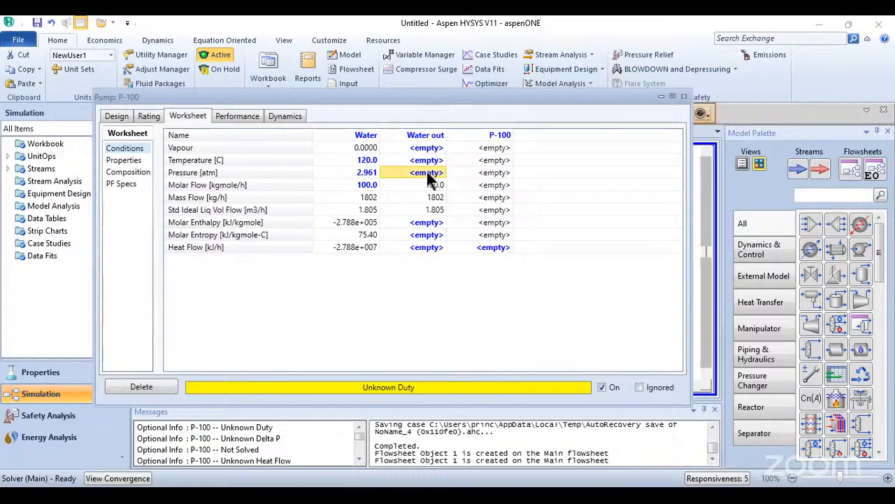
text(84)
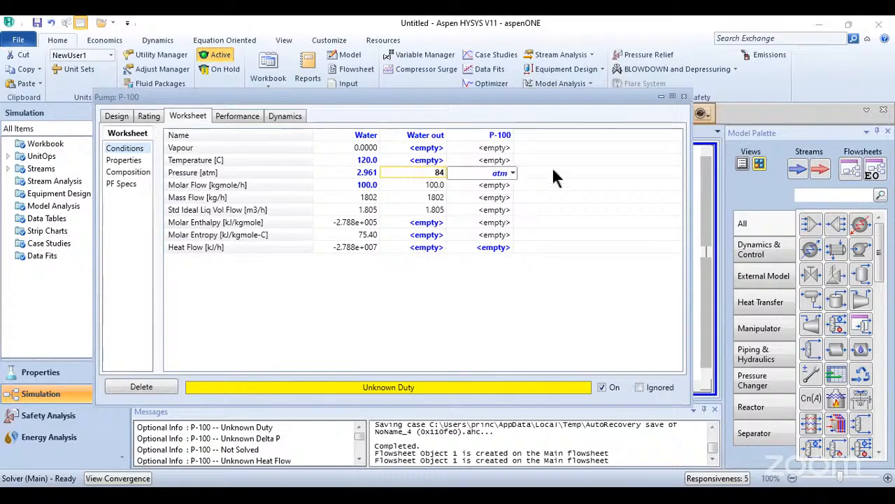
click(513, 173)
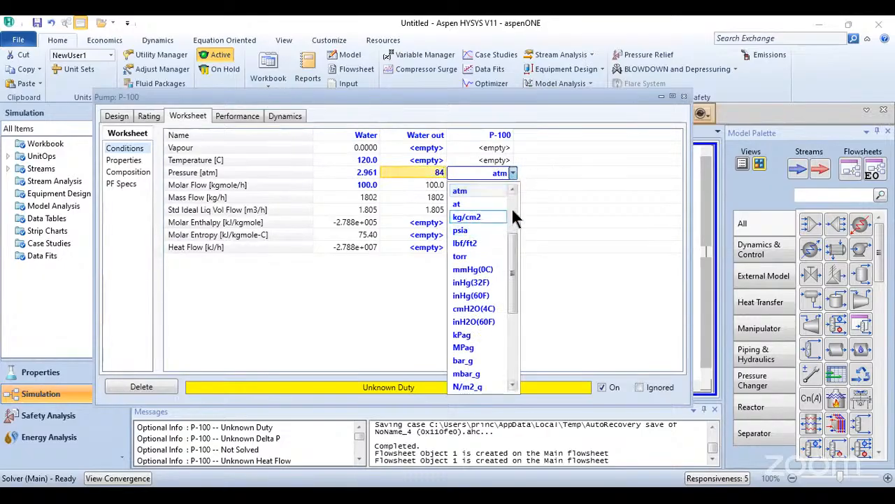
scroll(512, 208, up, 2)
click(467, 237)
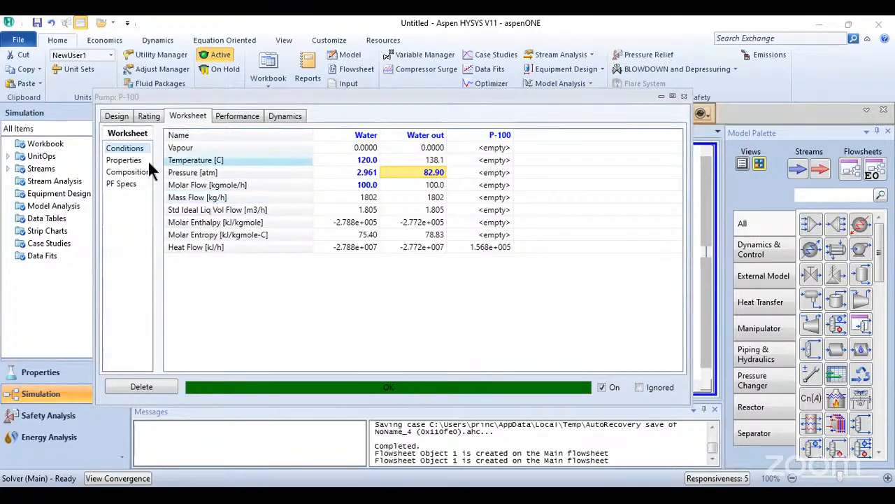
Review pump P-100's stream properties, connections and design parameters.
click(123, 160)
click(117, 116)
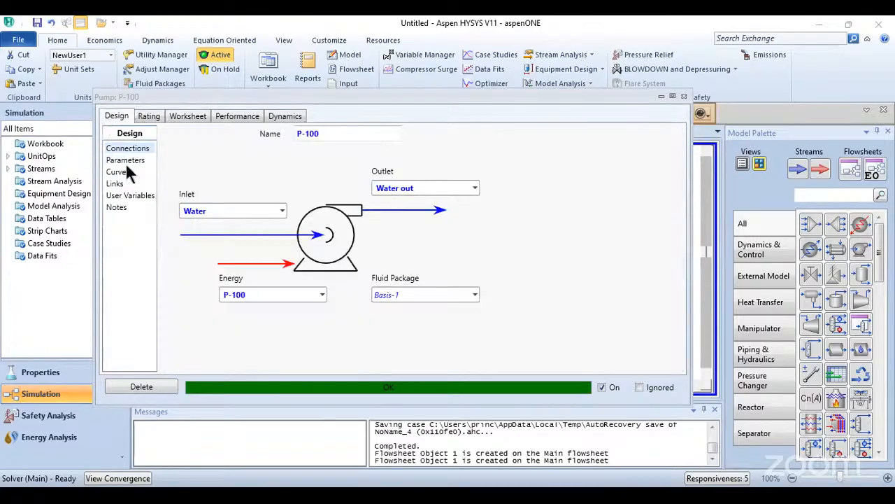
click(126, 160)
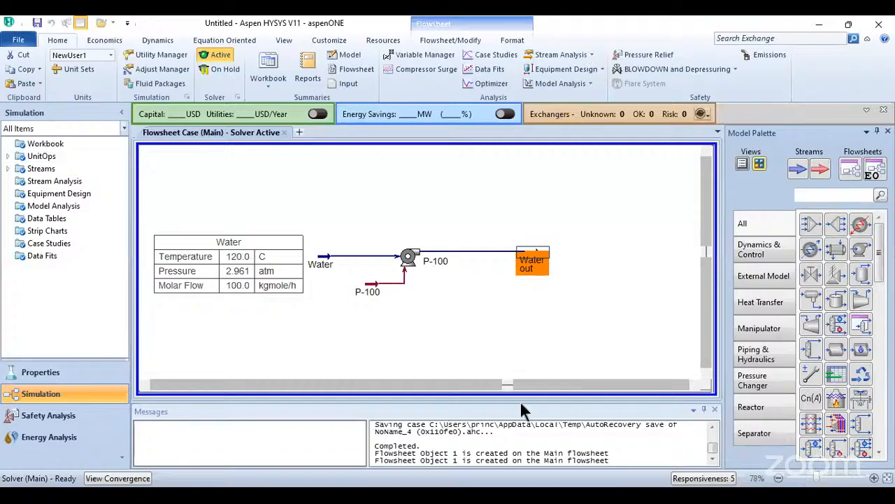
Show the property table of the Water out stream, place it beyond the stream's end and fit the flowsheet to the view.
right_click(462, 250)
click(556, 361)
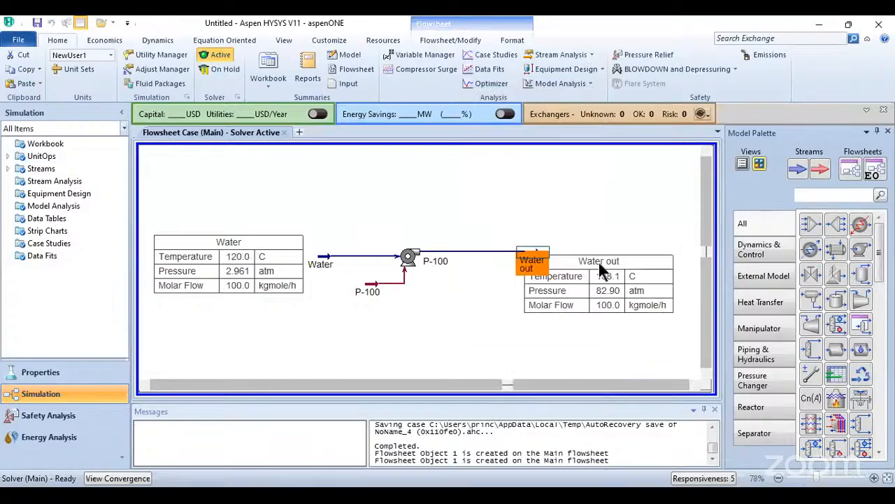
drag(598, 260, 617, 253)
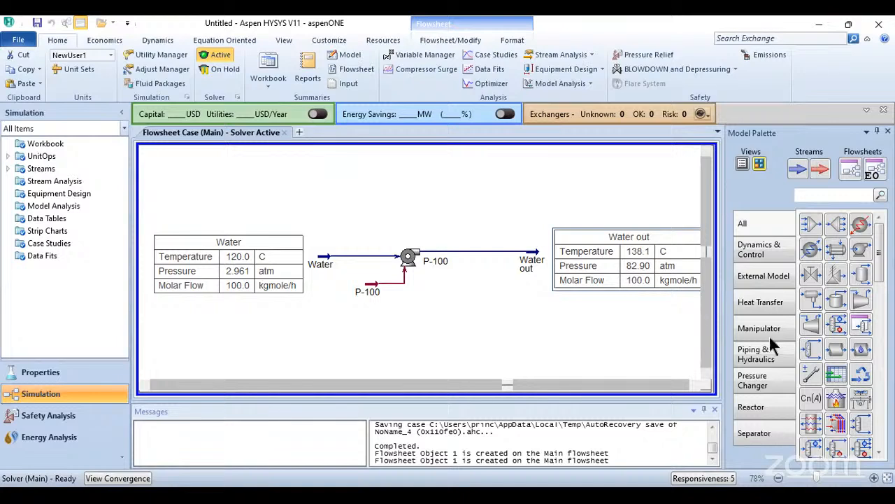
click(887, 479)
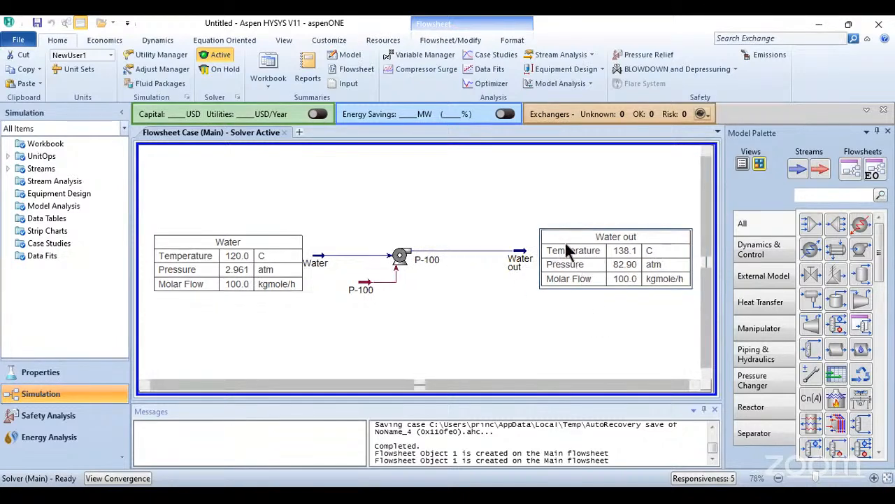
click(628, 238)
drag(627, 238, 624, 237)
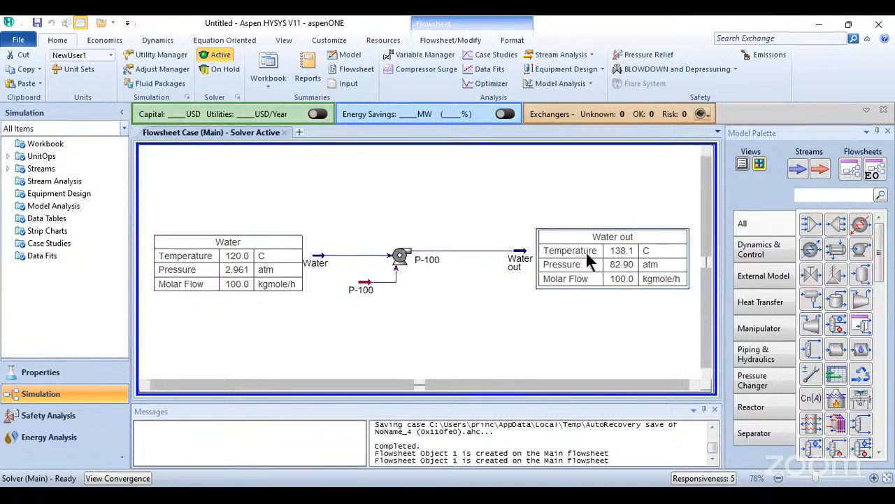
Set pump P-100's adiabatic efficiency to 20% and uncover the Water out table to check its effect on the outlet temperature.
mouse_move(522, 252)
double_click(400, 257)
click(46, 188)
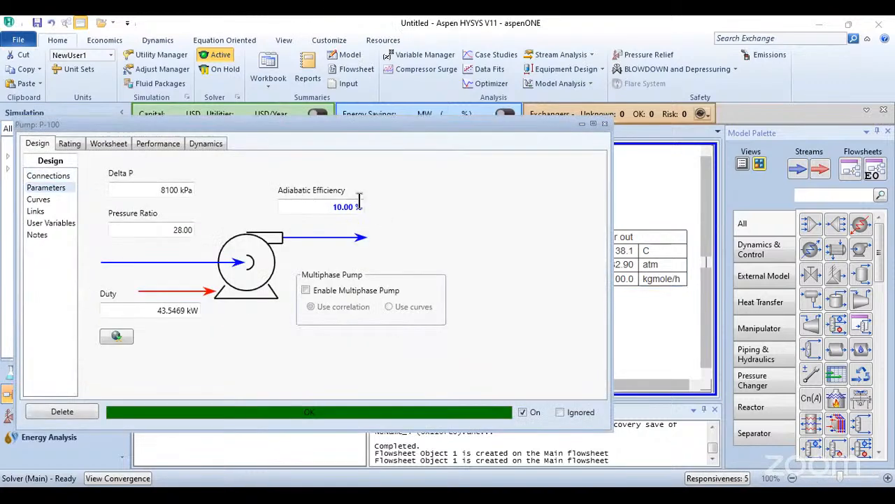
drag(366, 125, 428, 109)
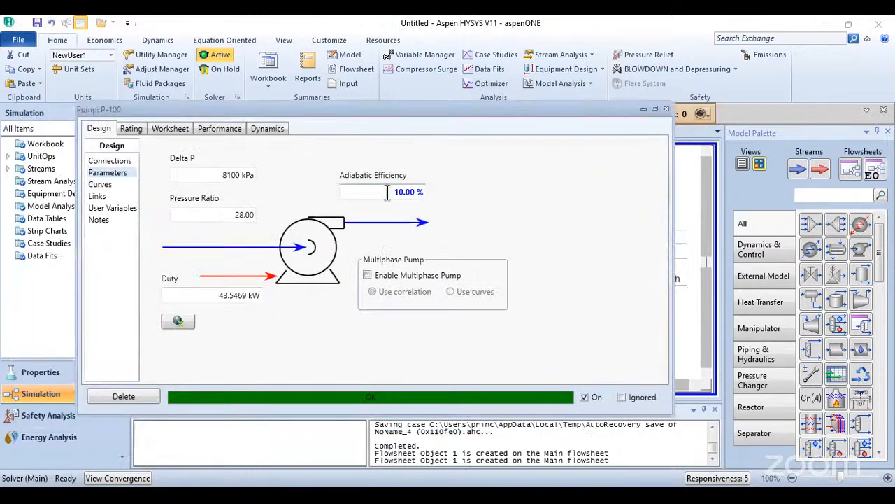
click(387, 191)
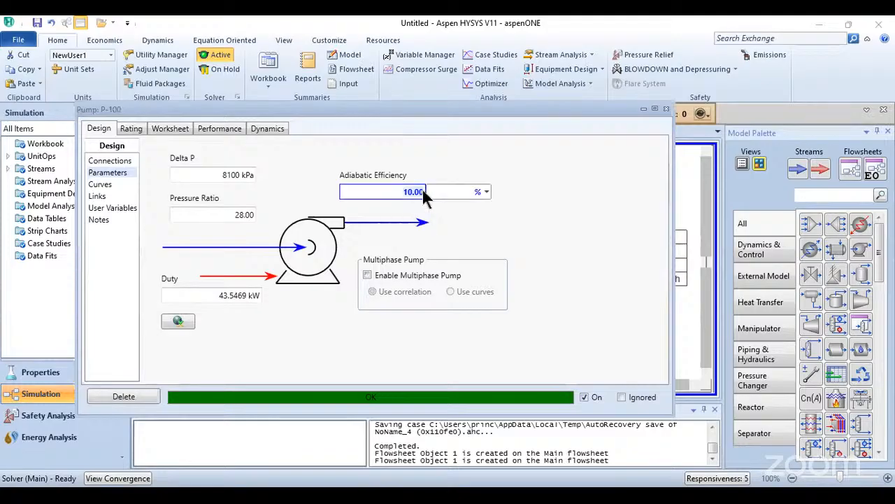
text(20)
key(Return)
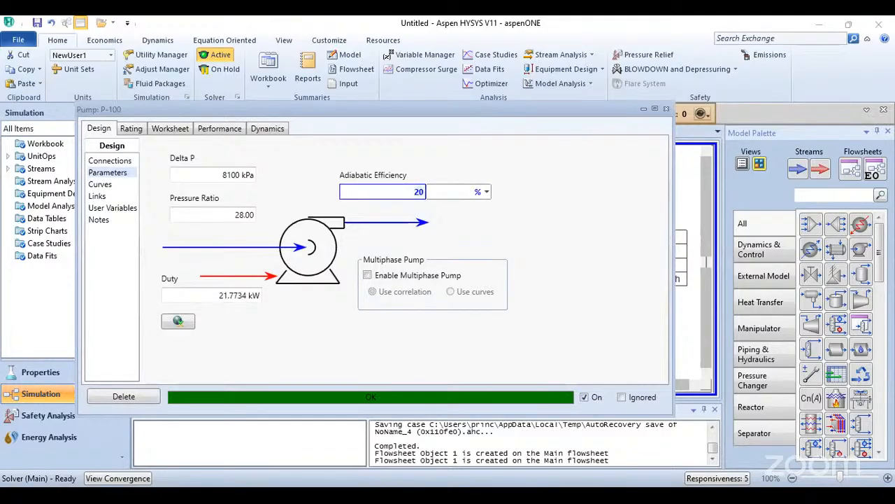
click(242, 215)
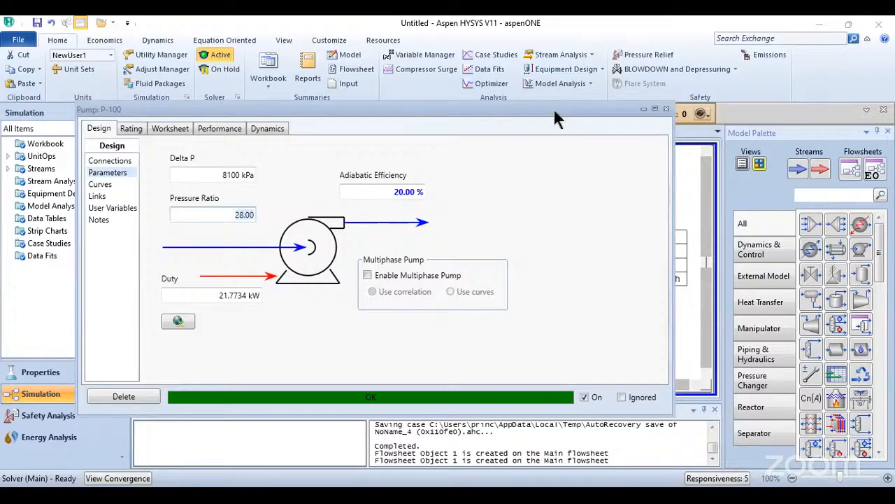
drag(554, 111, 625, 273)
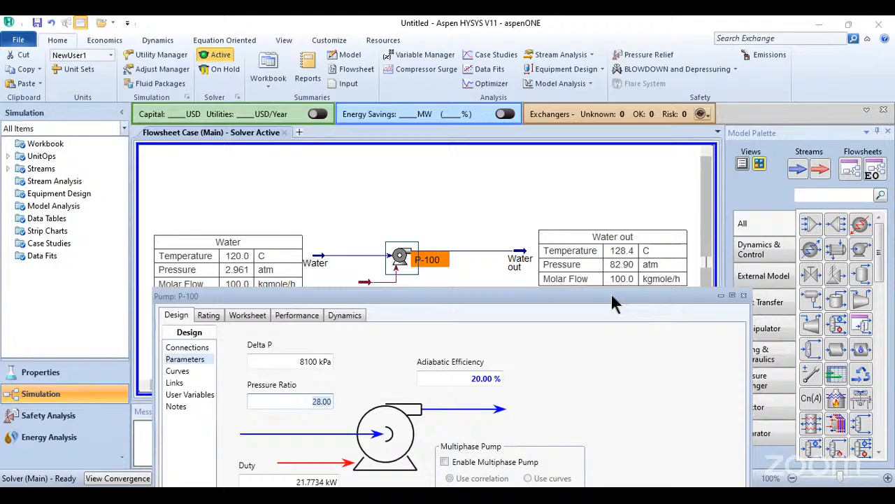
Set pump P-100's adiabatic efficiency back to 10% and move its window clear of the flowsheet's stream tables.
drag(611, 302, 405, 136)
click(283, 213)
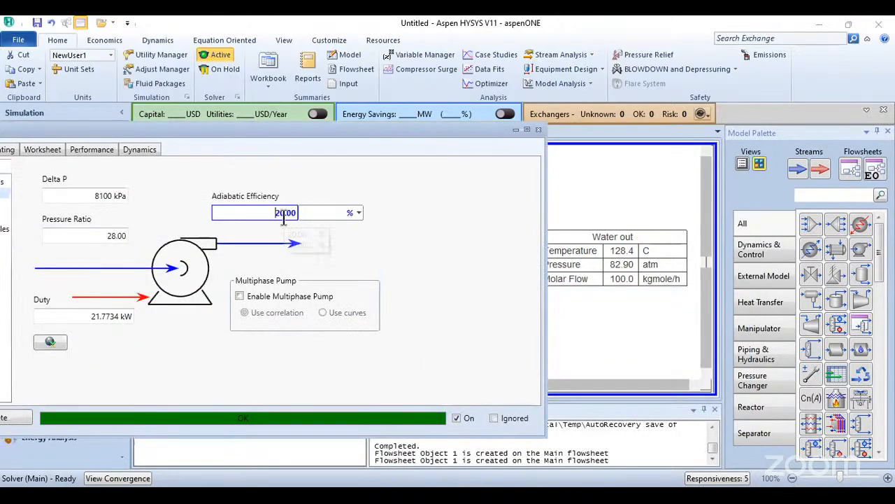
text(1)
key(Return)
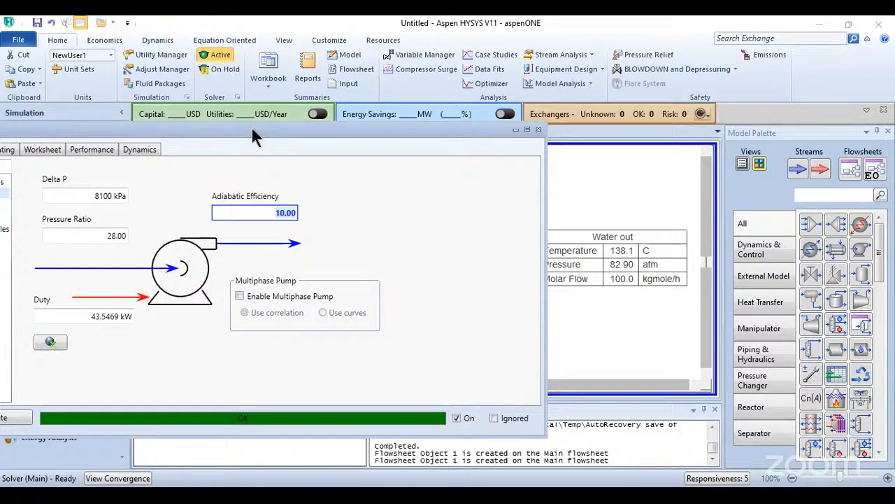
drag(254, 137, 453, 139)
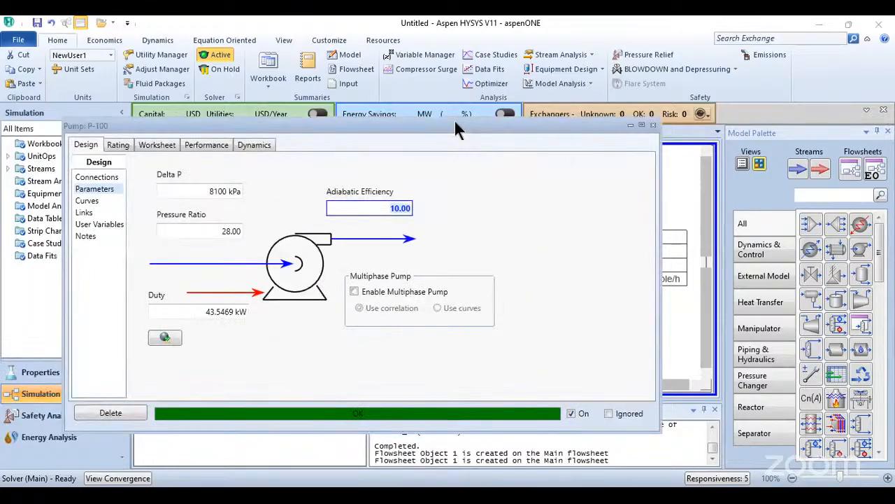
drag(455, 121, 285, 118)
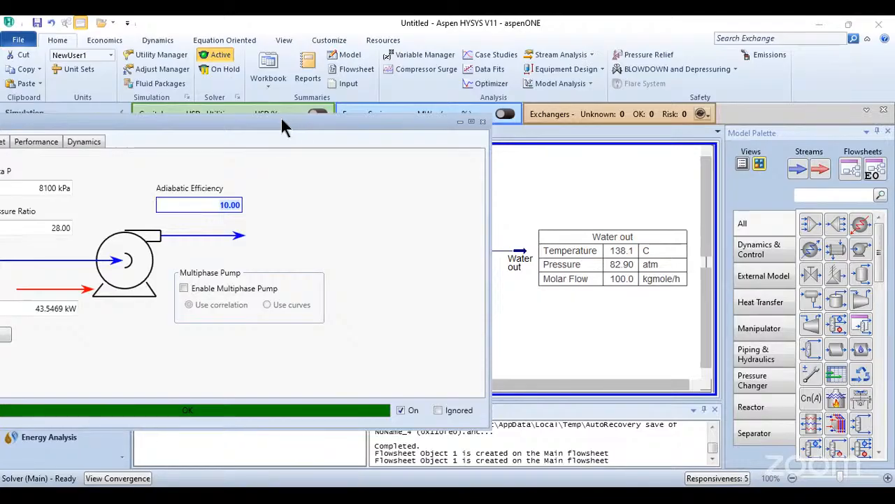
drag(281, 119, 487, 347)
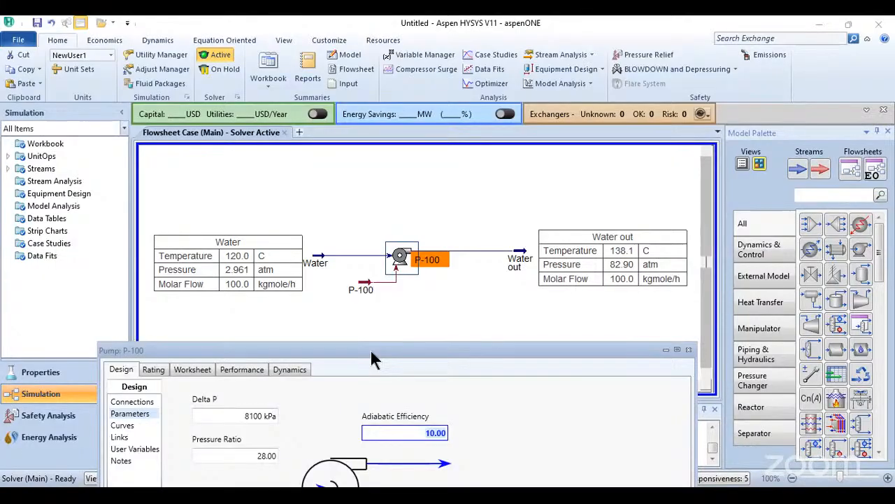
Set pump P-100's adiabatic efficiency to 30% with the Water out table uncovered to compare the outlet temperature.
drag(422, 350, 396, 151)
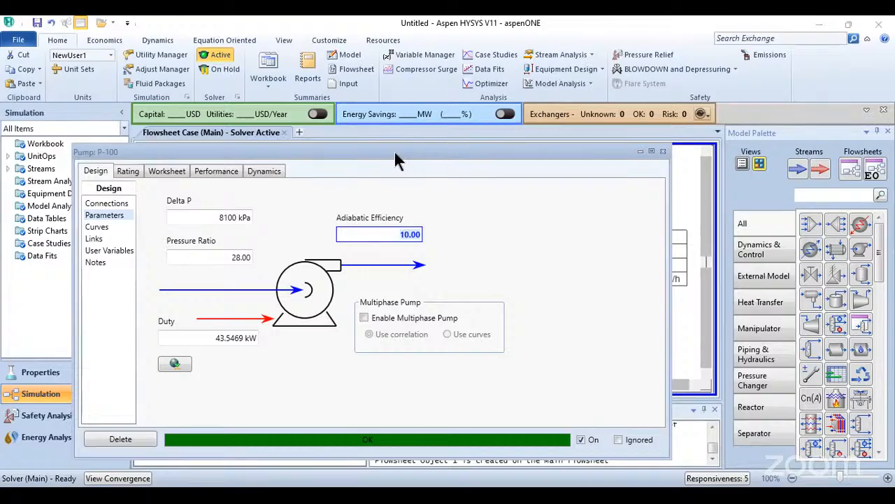
drag(395, 153, 241, 135)
key(BackSpace)
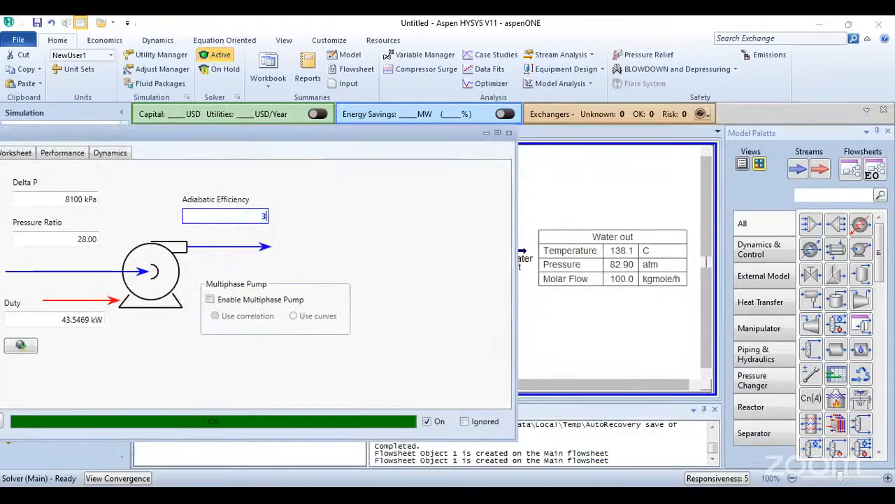
text(30)
key(Return)
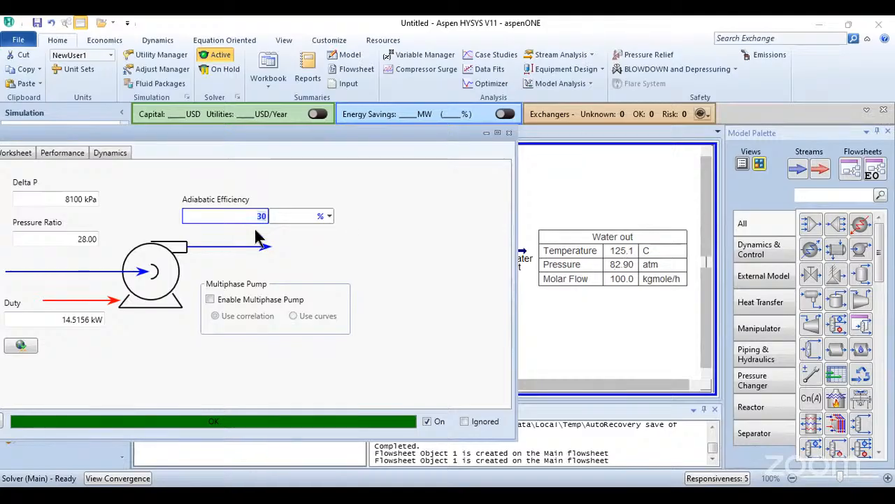
Set pump P-100's adiabatic efficiency to 75% and compare its effect on the Water out temperature.
text(75)
key(Return)
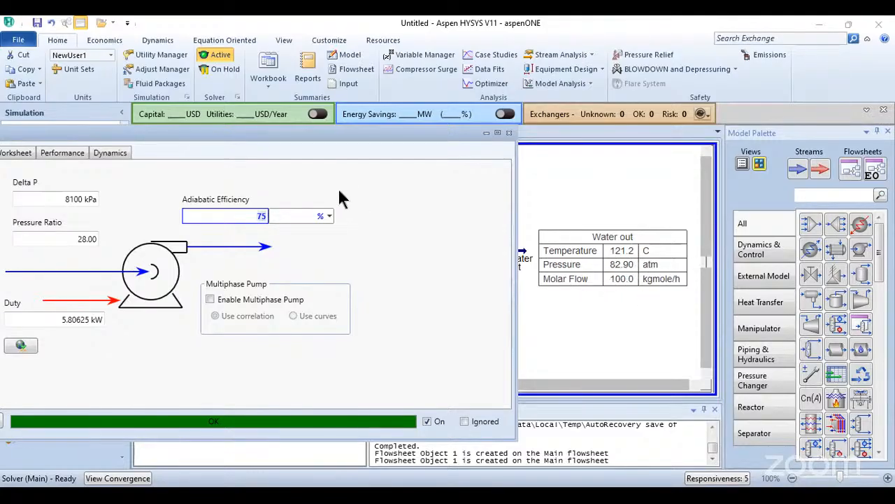
click(311, 133)
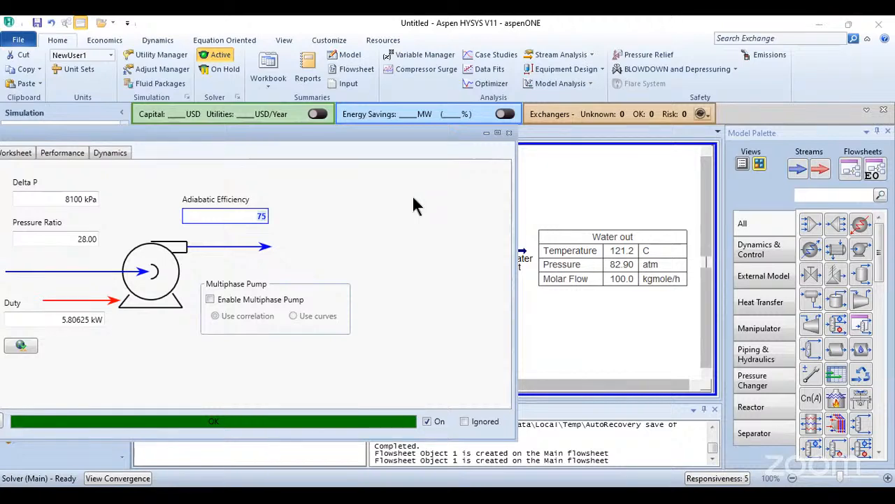
drag(310, 133, 405, 183)
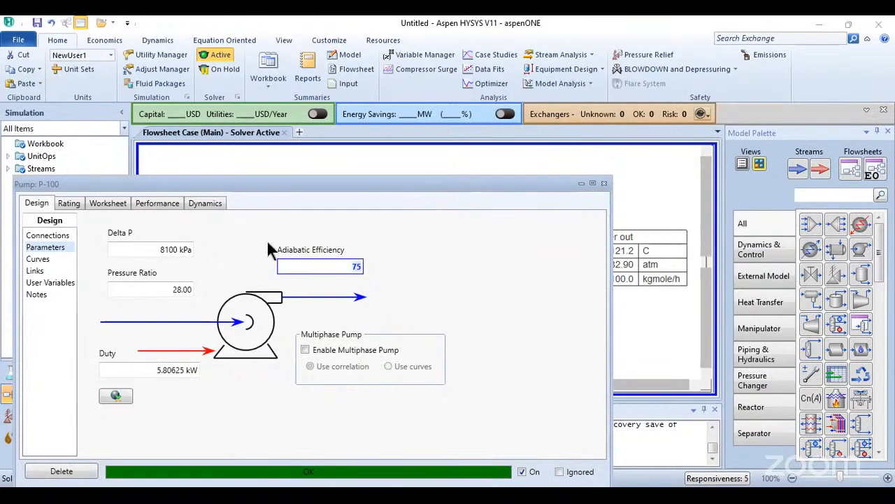
drag(361, 183, 268, 162)
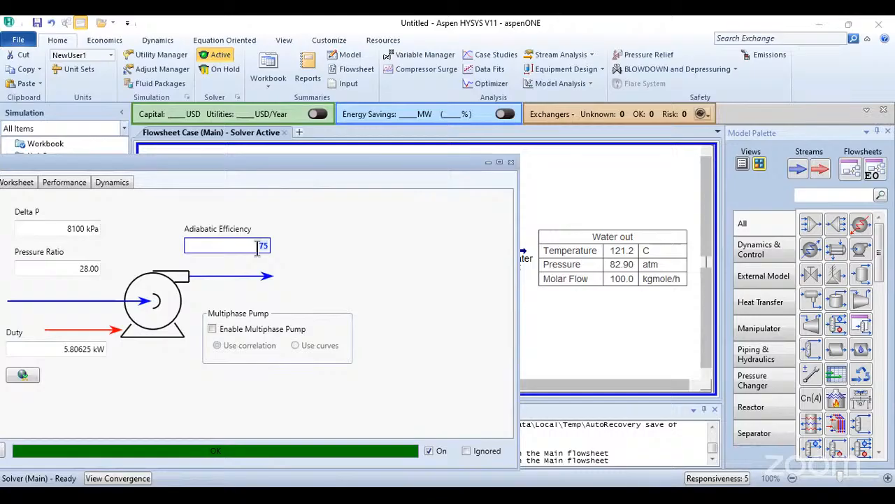
Restore pump P-100's adiabatic efficiency to 10% and move its window so all design parameters are in view.
text(10)
key(Return)
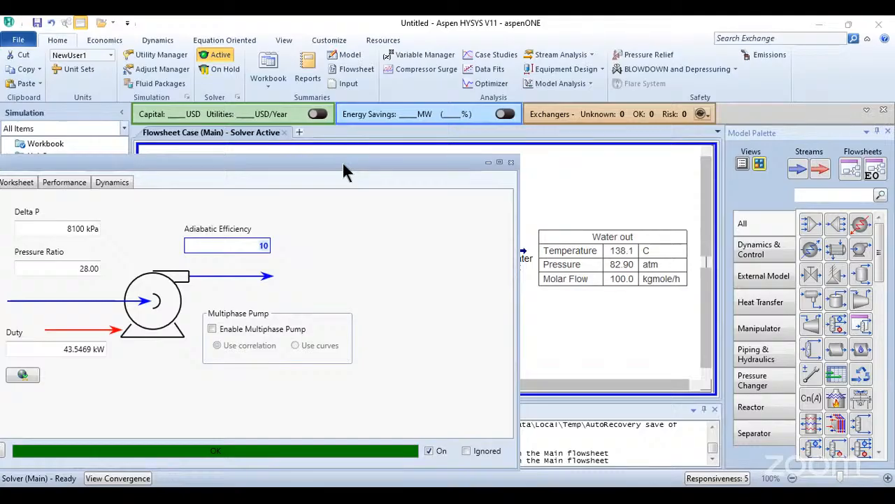
drag(344, 168, 406, 153)
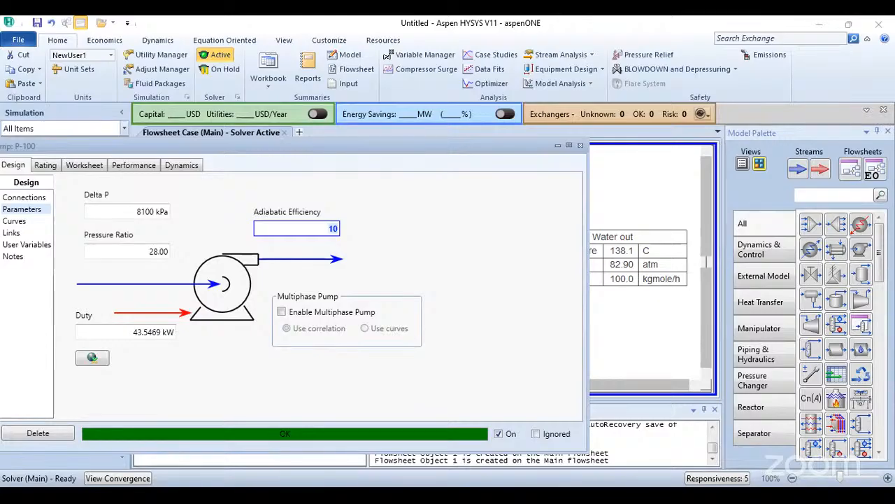
drag(294, 146, 379, 130)
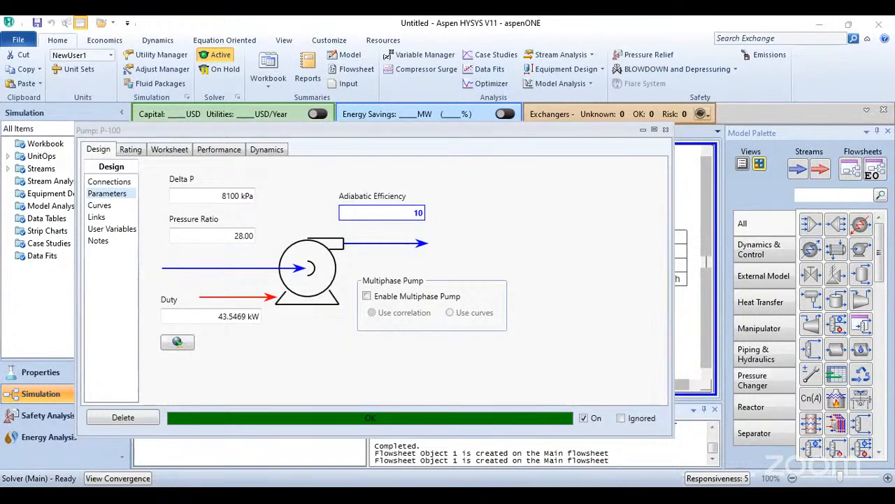
Consult the benzene-water separation exercise in the Word document, then close the pump window and start a new case in Aspen HYSYS.
key(alt+Tab)
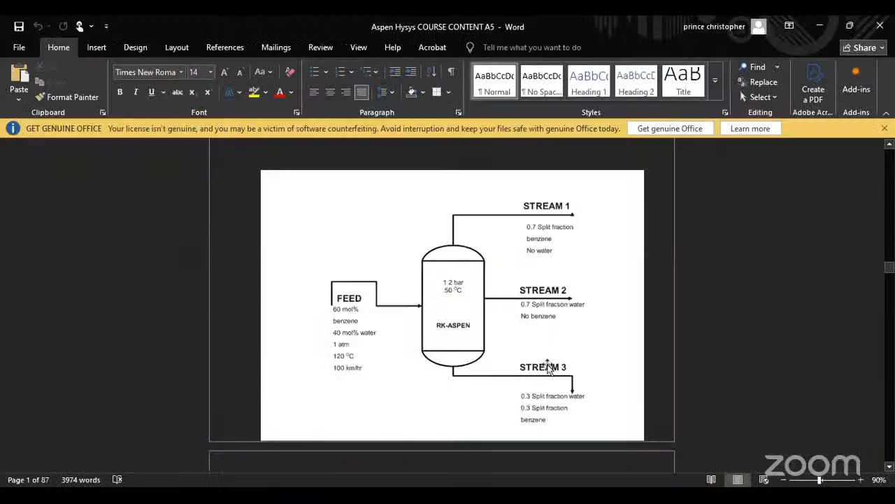
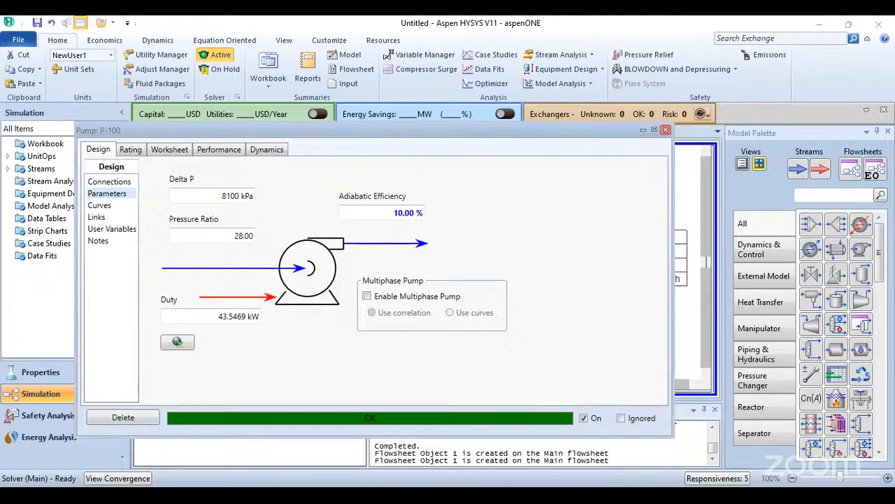
key(Escape)
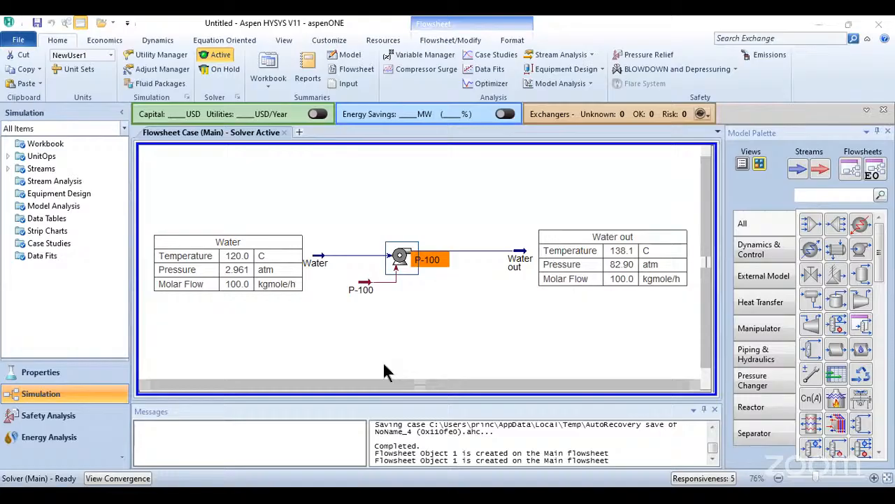
click(18, 40)
click(49, 98)
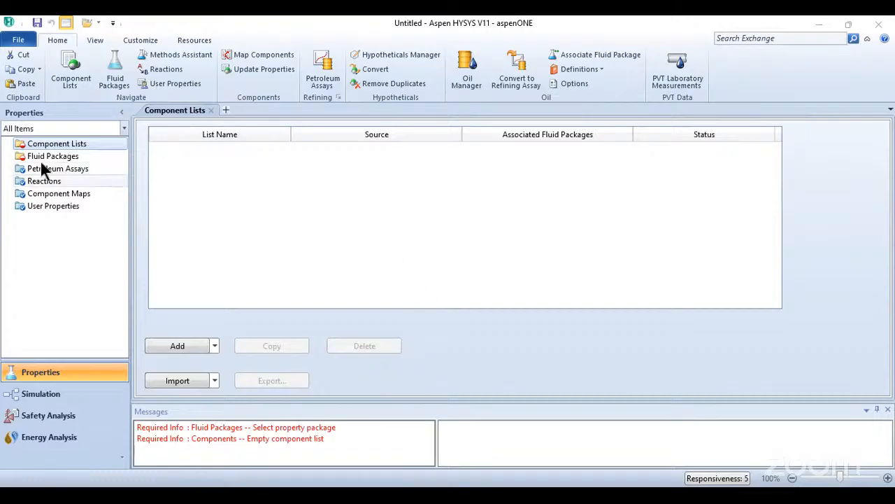
Create a component list containing water (H2O) and benzene from the HYSYS databank.
click(175, 345)
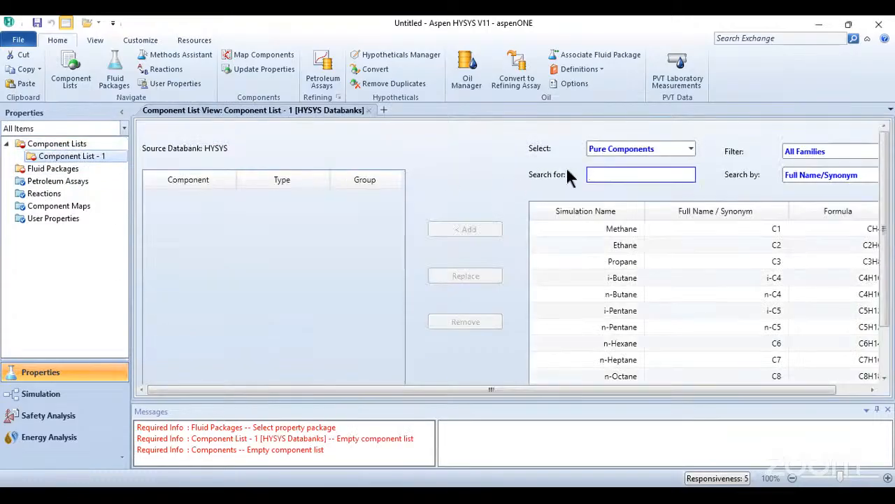
text(water)
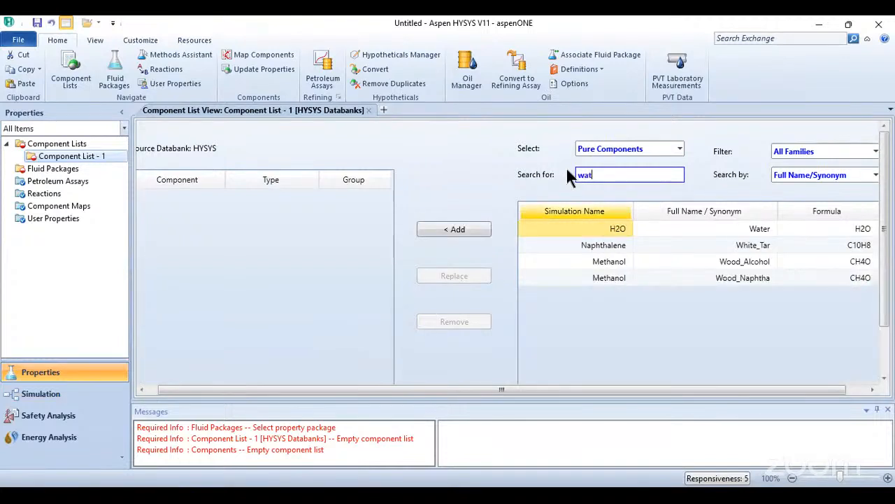
click(462, 229)
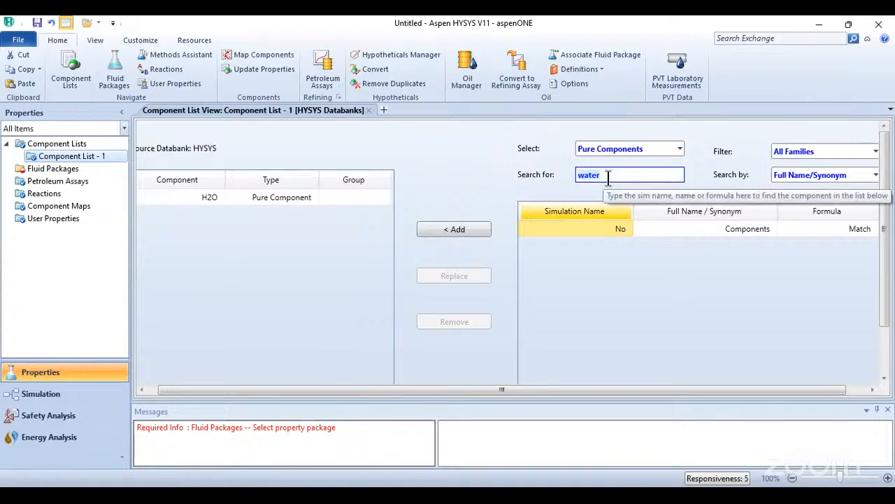
text(ben)
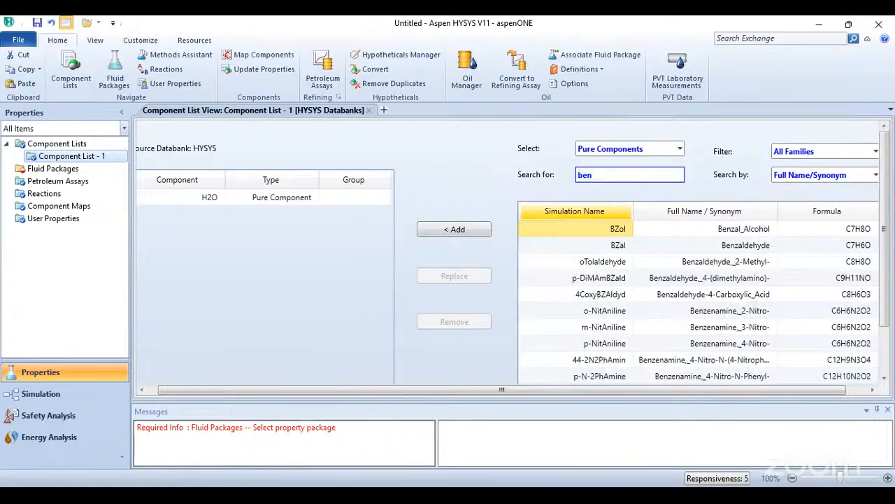
text(ze)
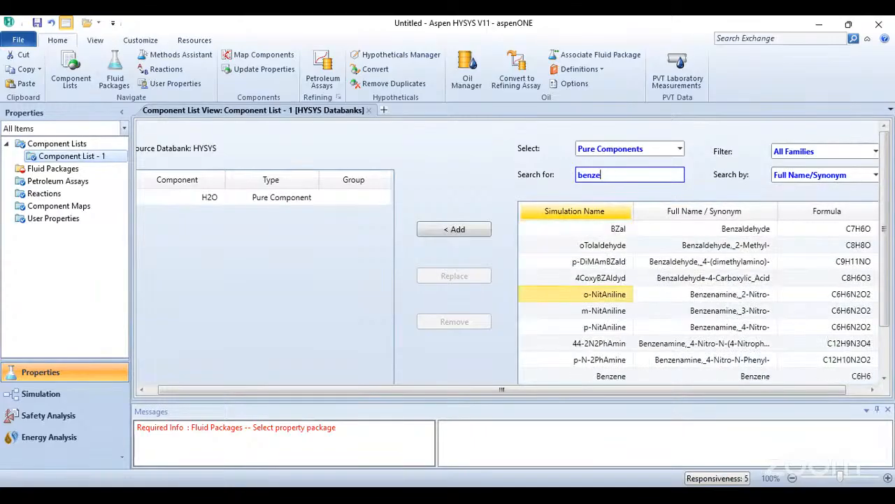
click(613, 378)
click(481, 231)
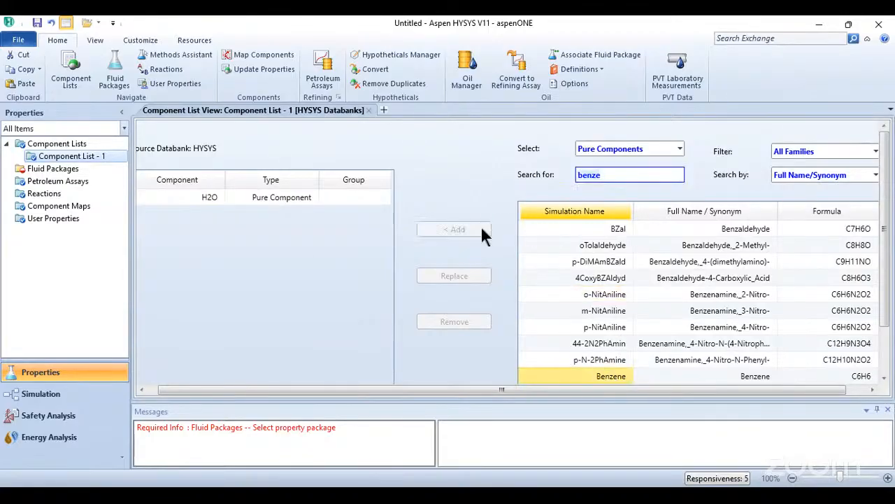
Add a fluid package for the water-benzene component list and choose UNIQUAC as its property package.
click(49, 169)
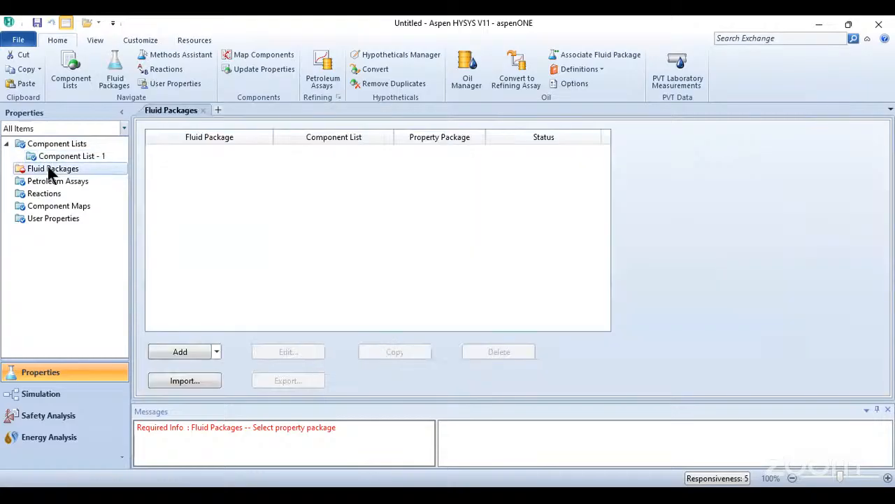
click(180, 351)
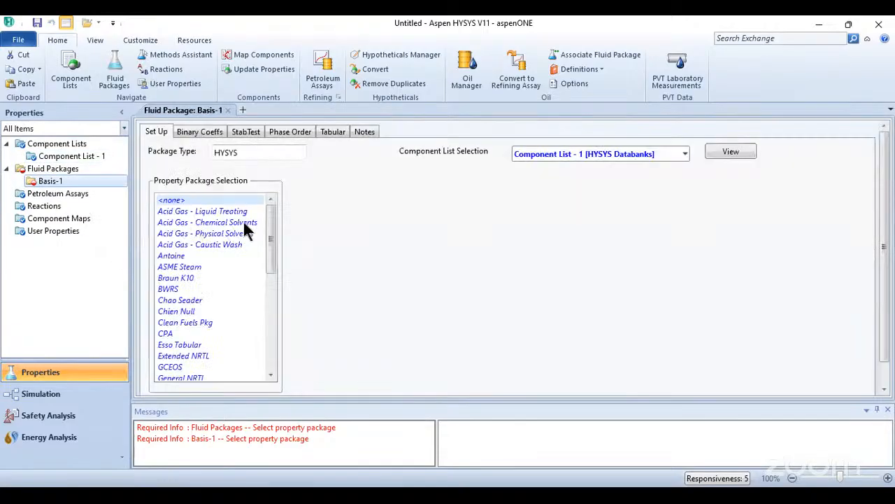
scroll(247, 238, down, 10)
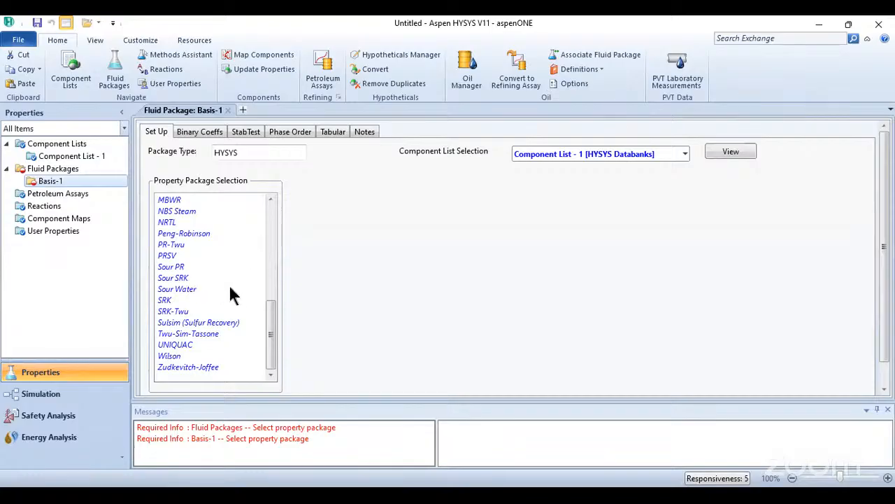
scroll(272, 319, up, 2)
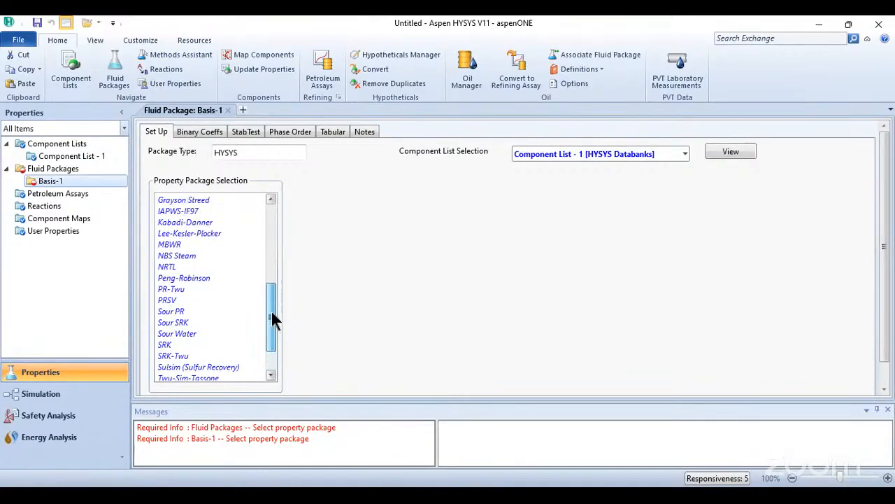
drag(273, 318, 272, 294)
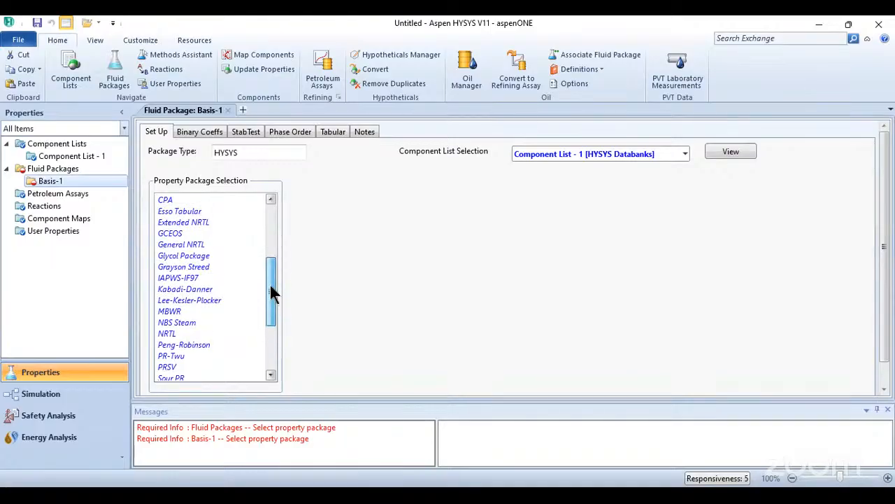
drag(273, 294, 278, 326)
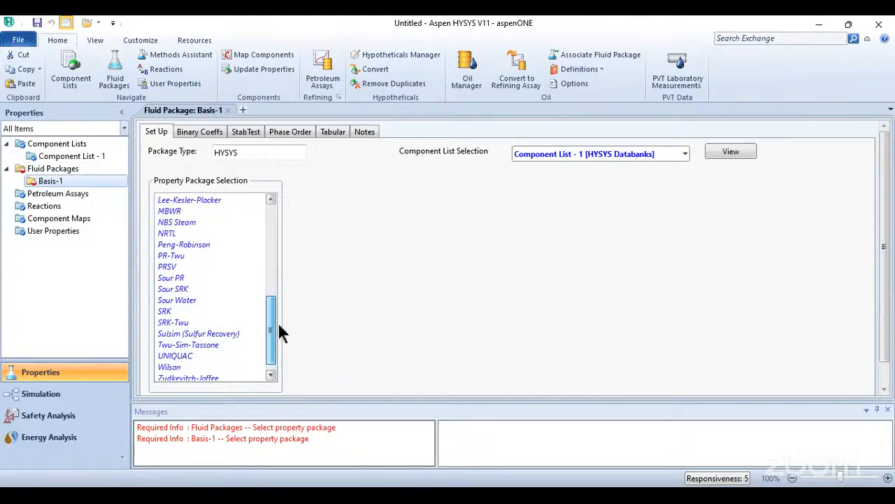
drag(277, 322, 277, 311)
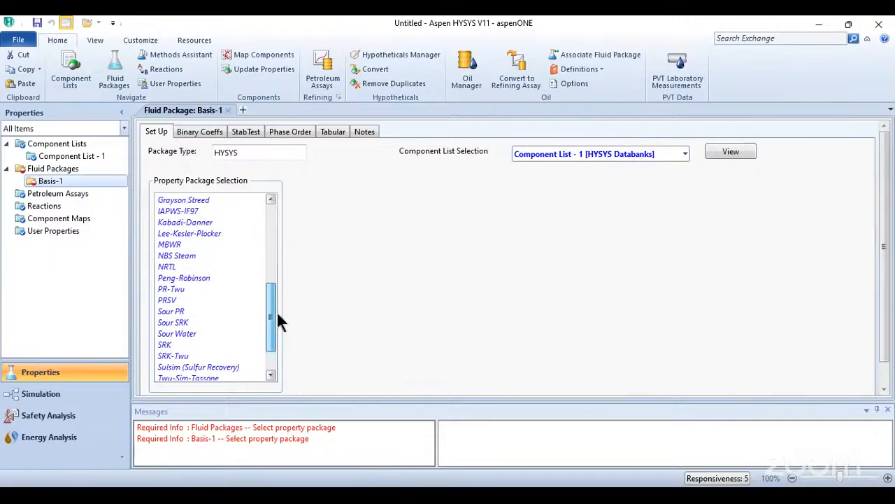
click(171, 267)
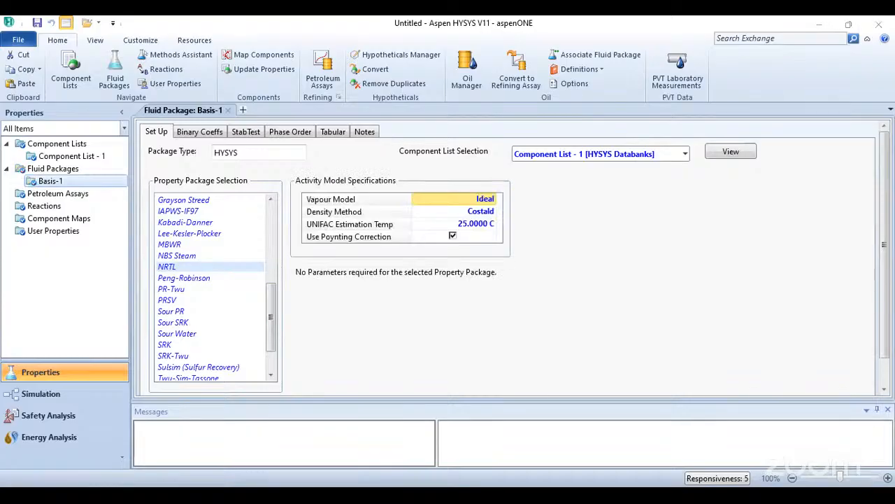
scroll(249, 336, down, 2)
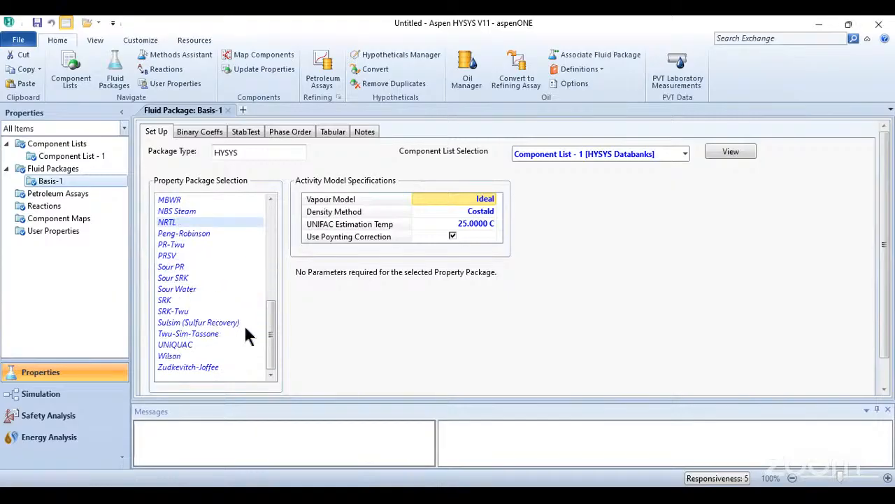
click(189, 342)
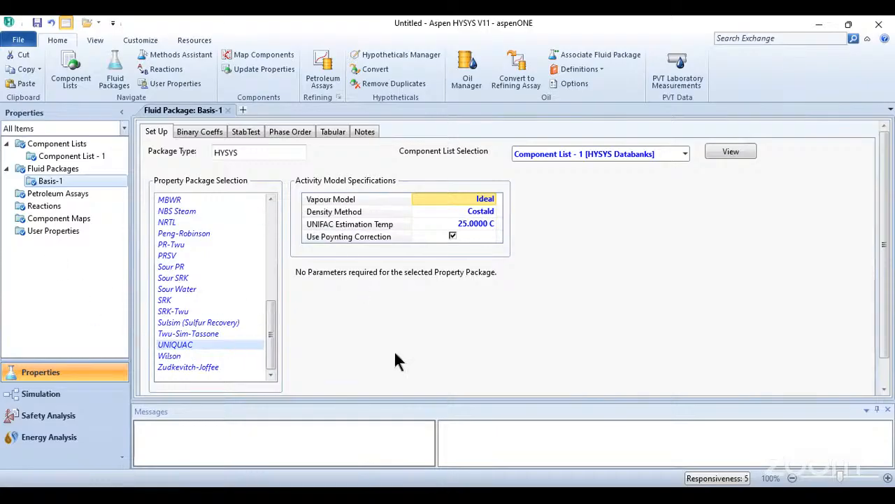
Enter the simulation environment, place a material stream on the flowsheet and name it FEED.
click(23, 394)
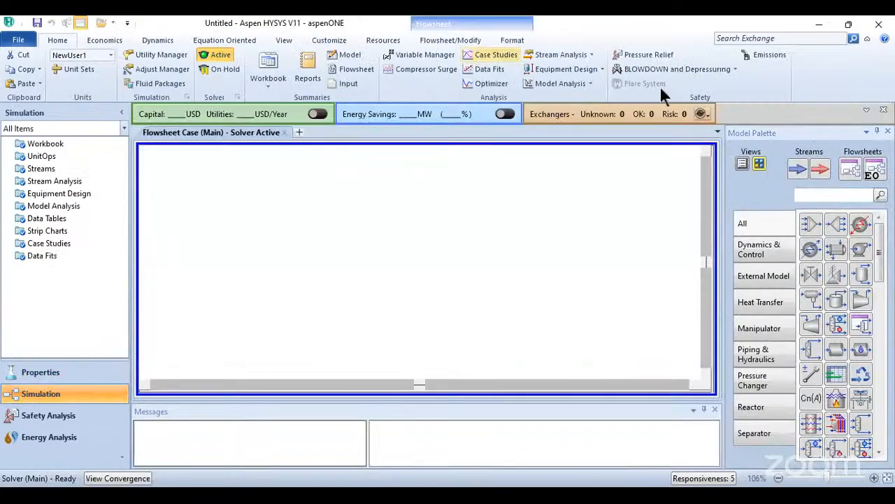
click(796, 169)
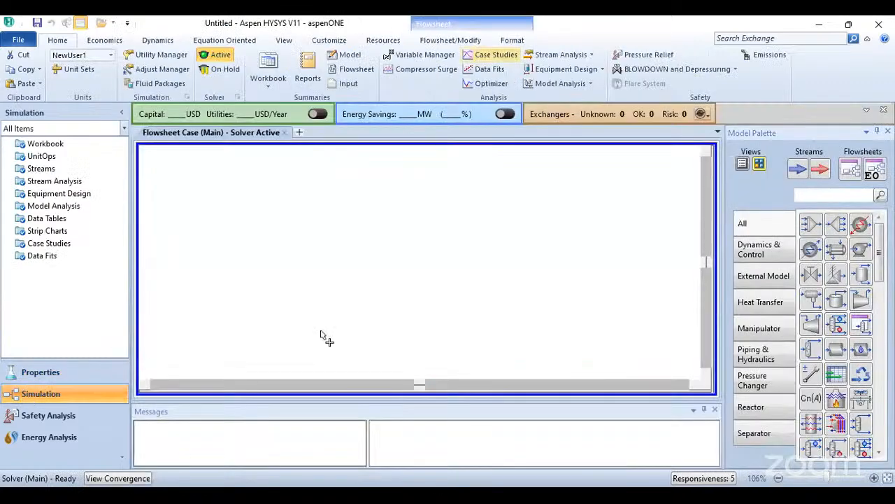
click(288, 256)
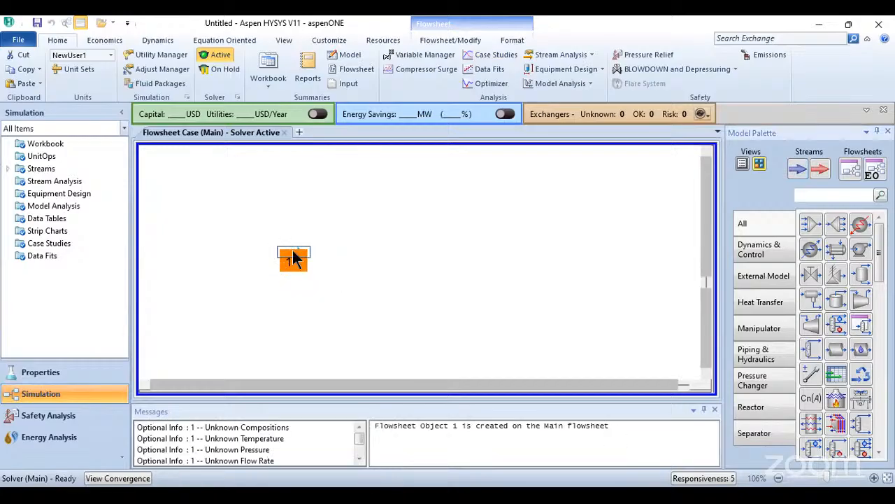
double_click(293, 259)
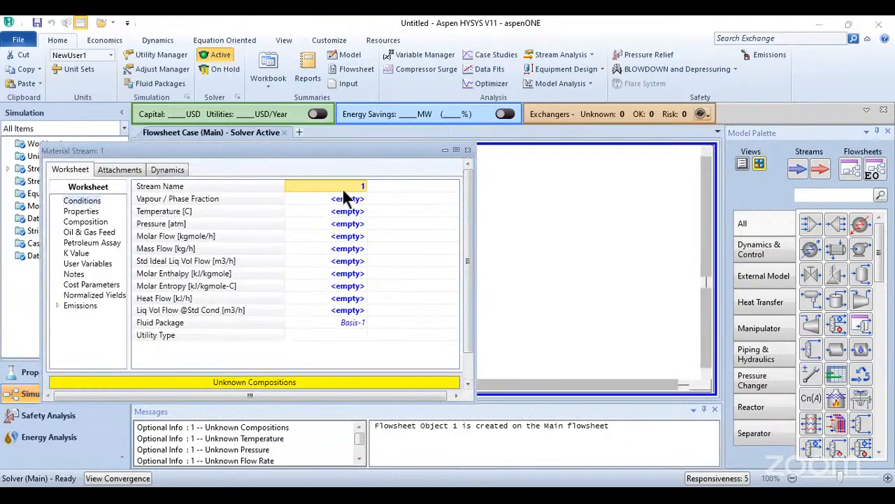
text(FEED)
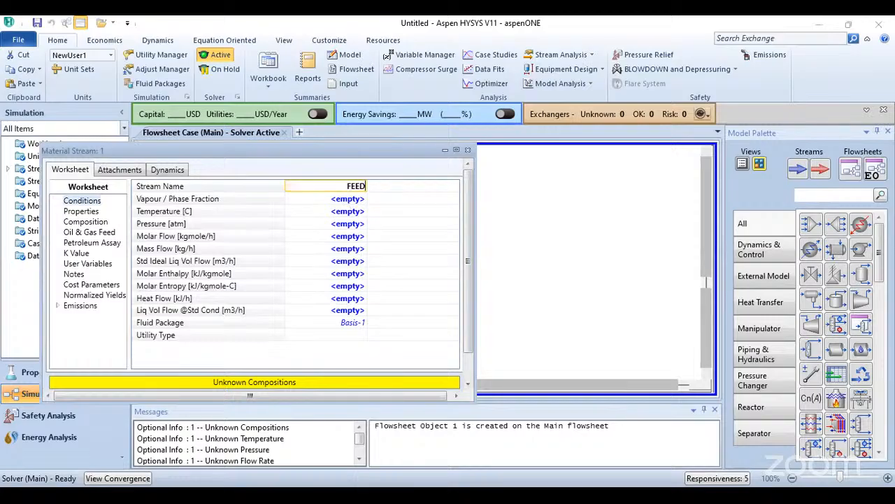
Set the FEED stream to a molar flow of 100 kgmole/h, a temperature of 120 °C and a pressure of 1 atm.
key(Return)
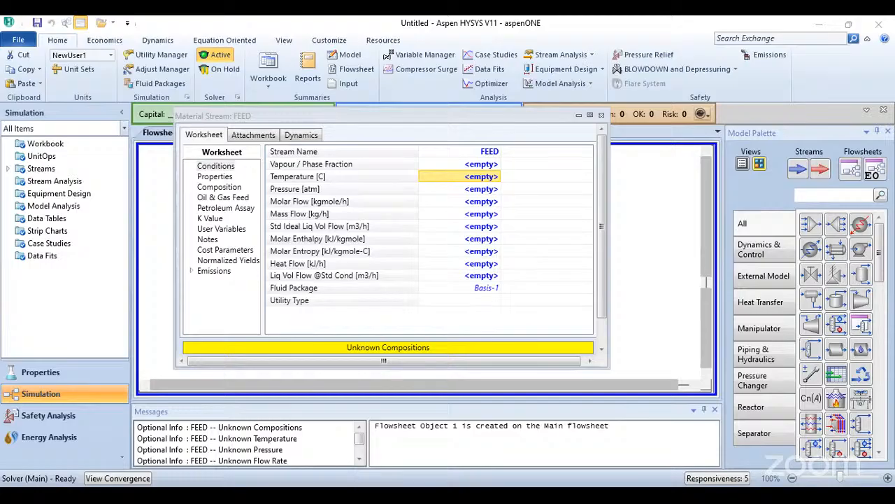
scroll(426, 187, down, 1)
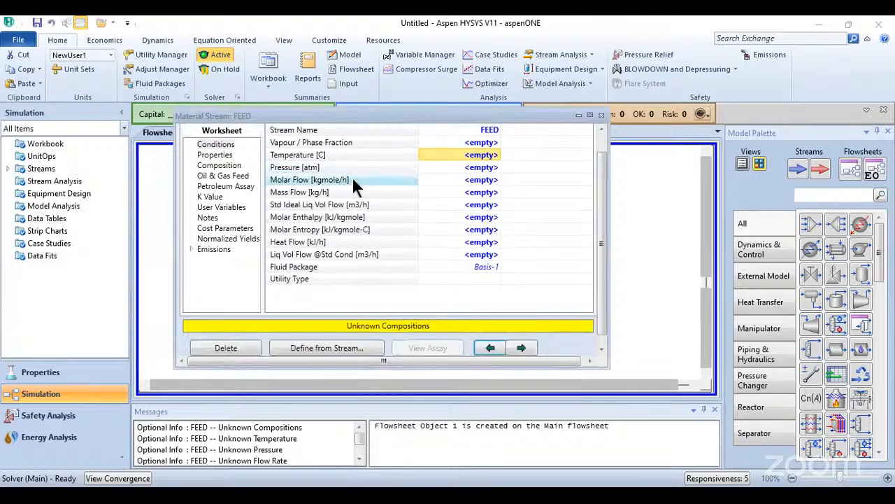
click(474, 181)
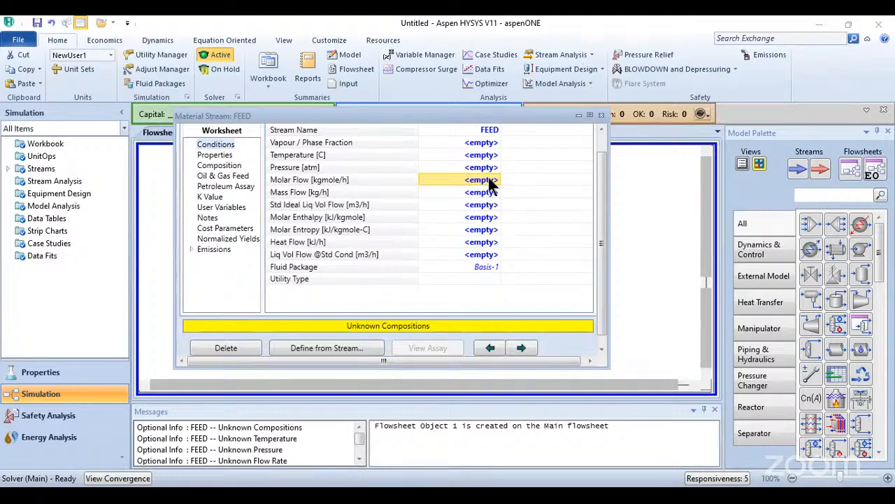
text(100)
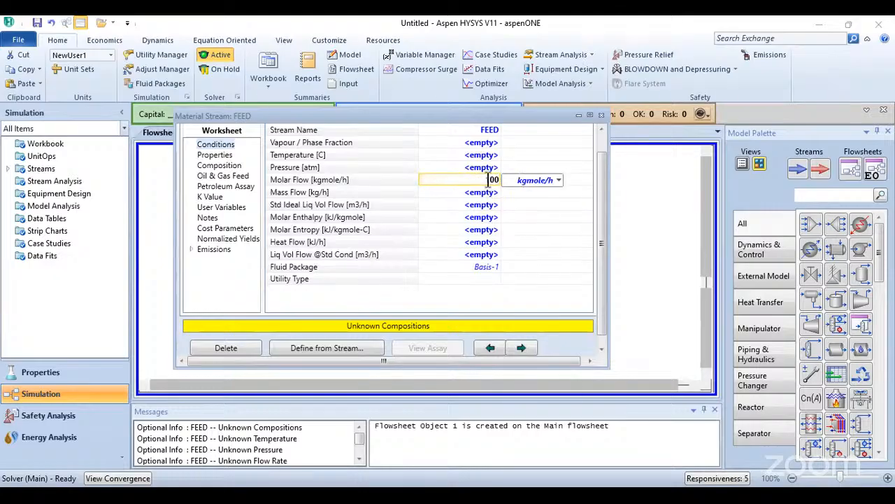
key(Return)
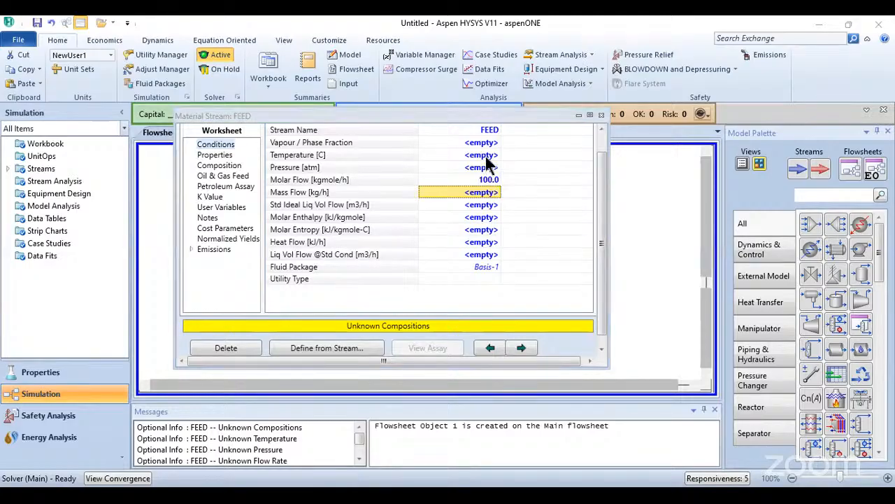
click(487, 157)
text(120)
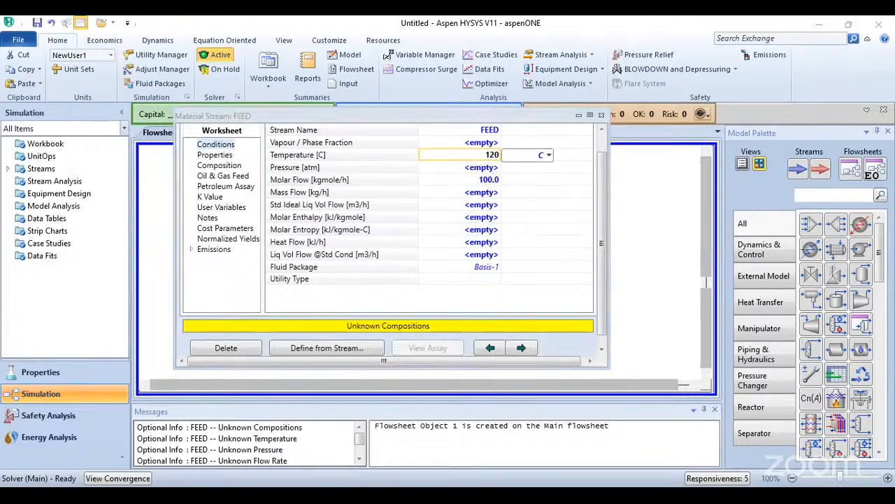
key(Return)
text(1)
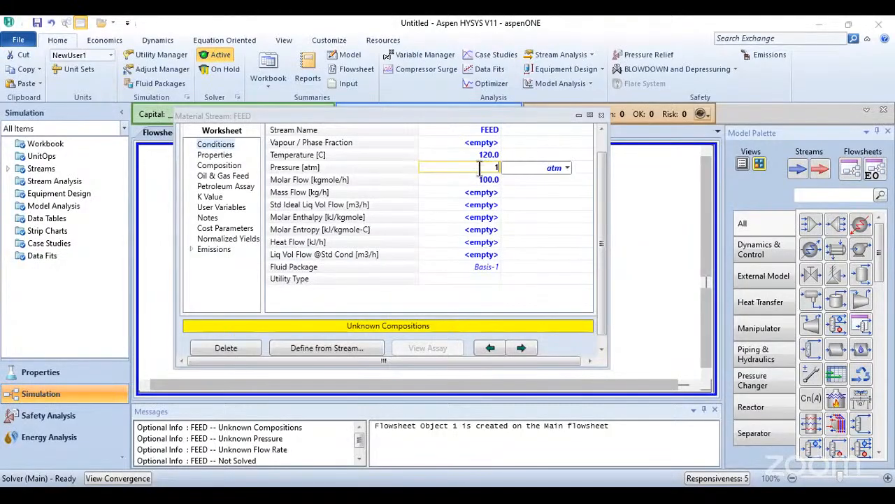
key(Return)
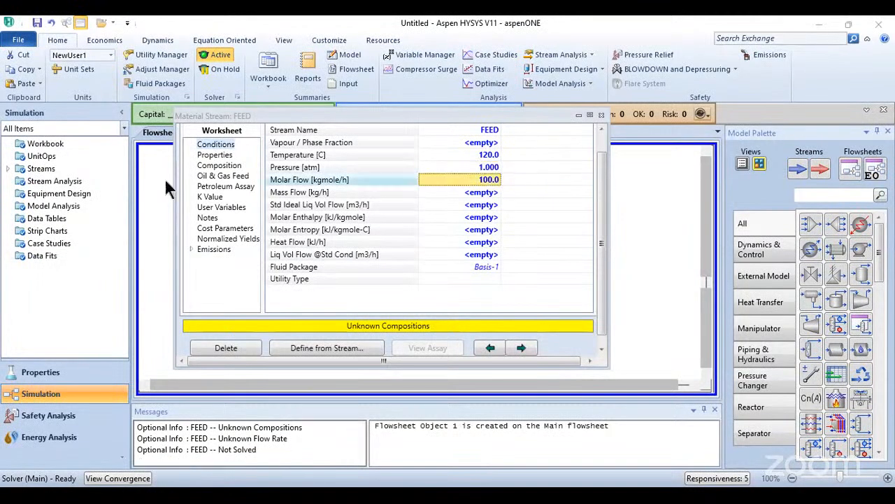
Define the FEED composition with mole fractions of 0.6 benzene and 0.4 H2O, then return to the flowsheet.
click(224, 165)
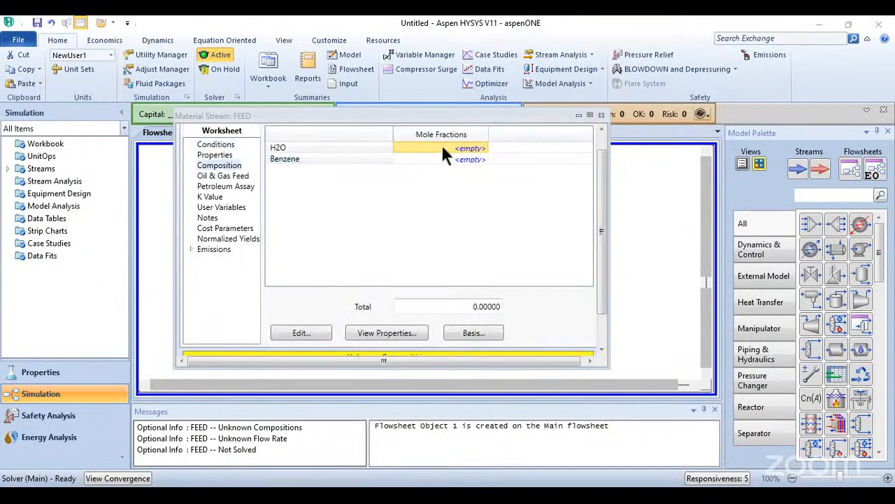
click(442, 158)
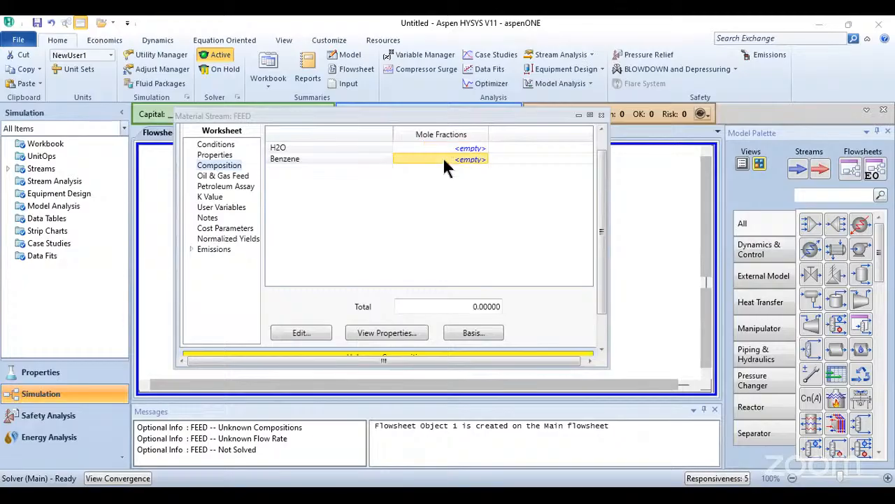
text(.6)
key(Return)
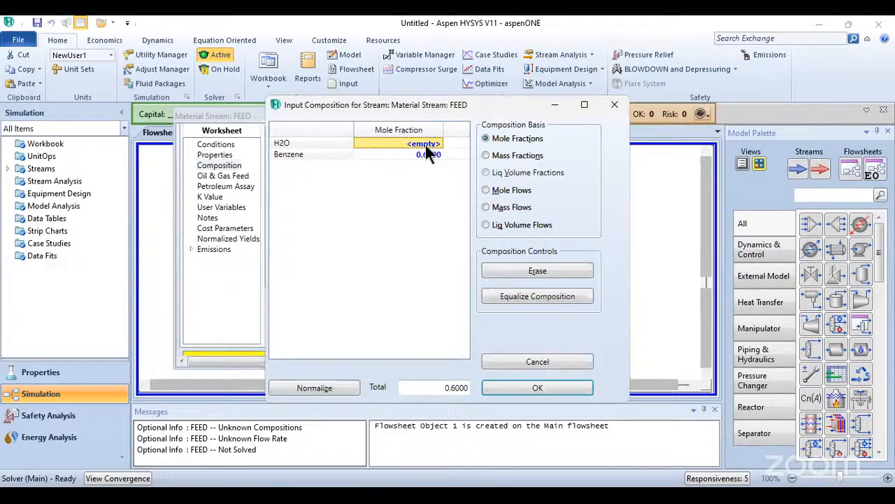
text(.4)
key(Return)
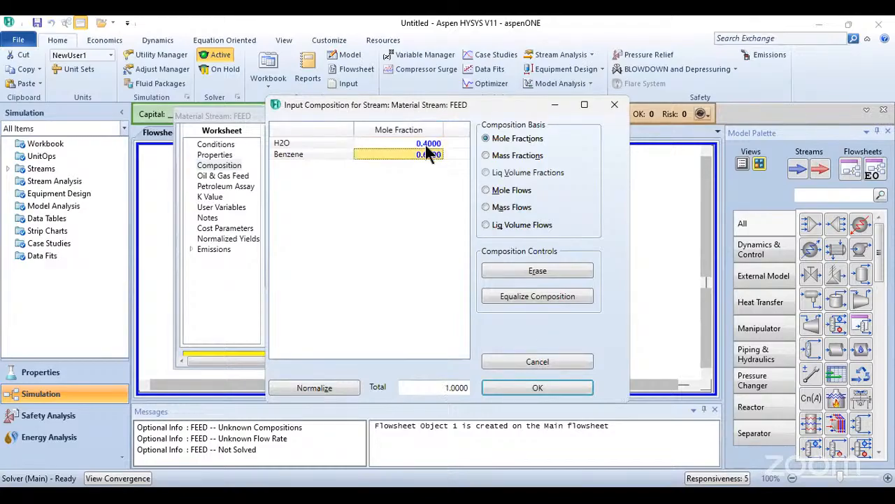
click(486, 389)
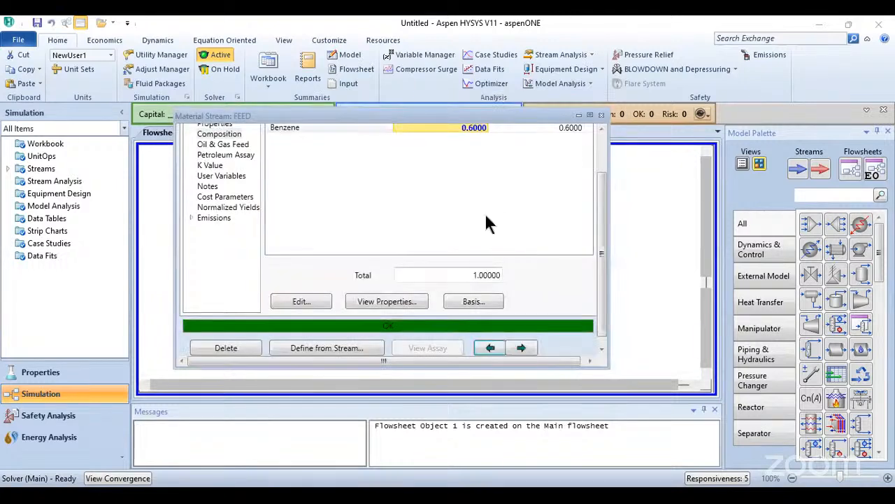
scroll(597, 148, up, 3)
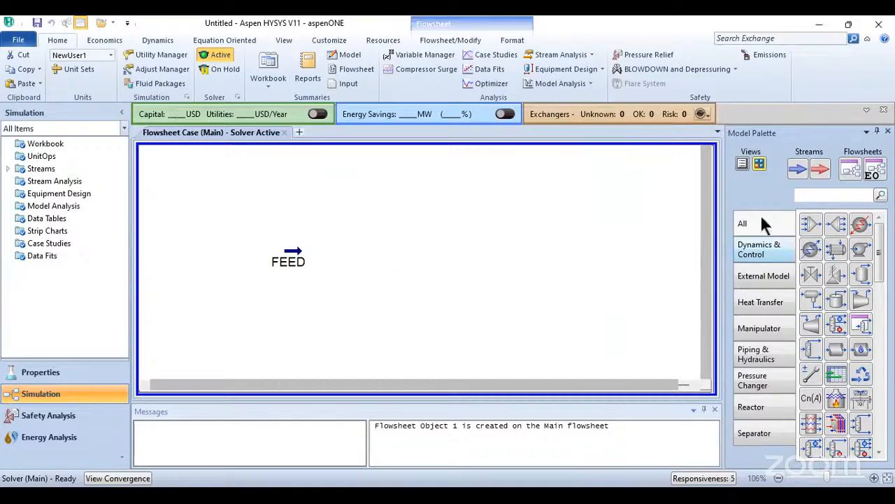
Place a separator beyond FEED on the flowsheet and add two material streams past it, one higher and one lower.
click(864, 276)
click(360, 295)
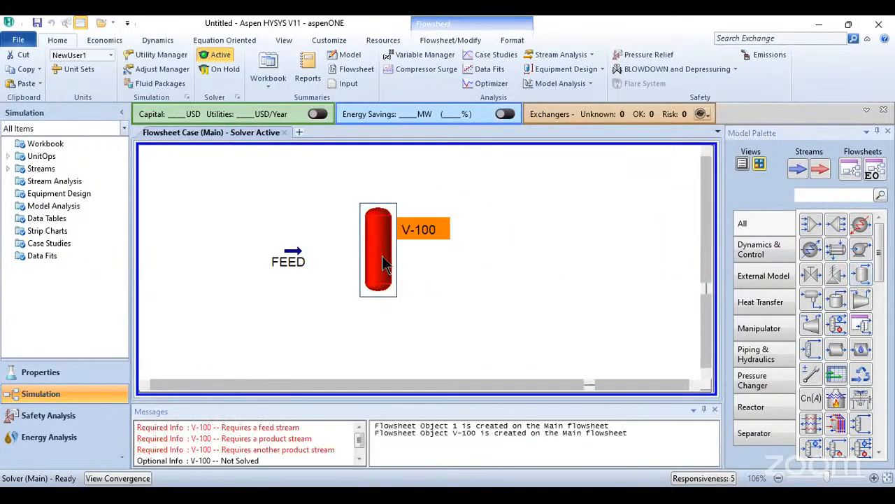
drag(382, 254, 399, 253)
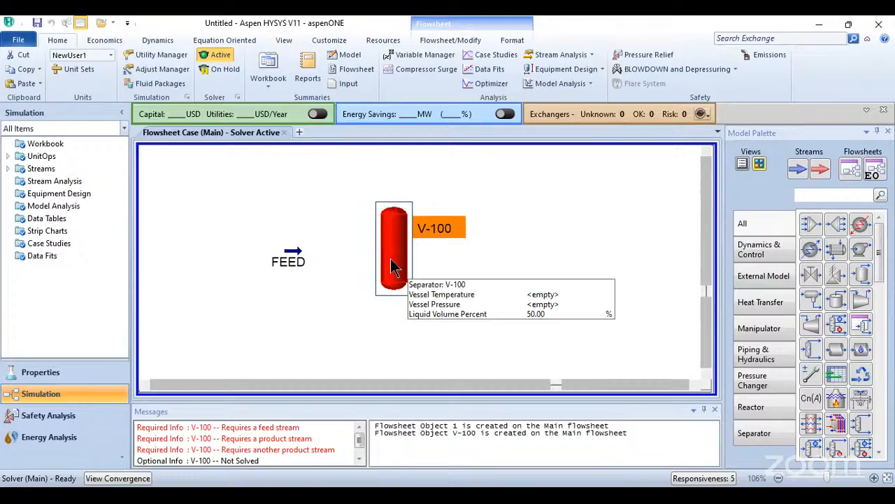
click(797, 168)
click(498, 177)
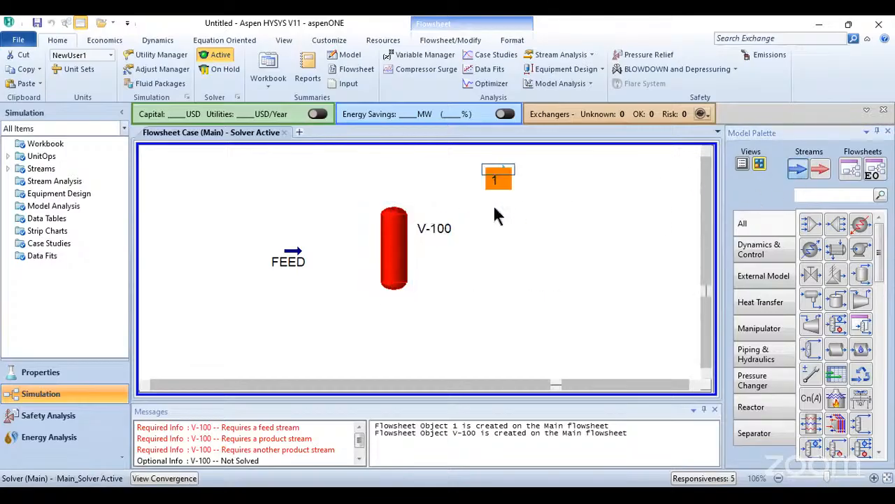
click(797, 169)
click(510, 337)
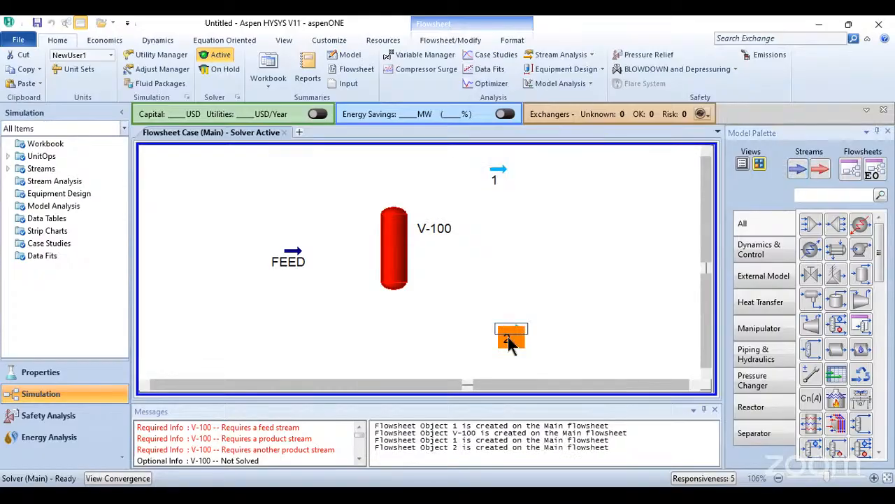
Rename the lower unconnected material stream as Bottom and close its properties.
double_click(510, 340)
click(373, 209)
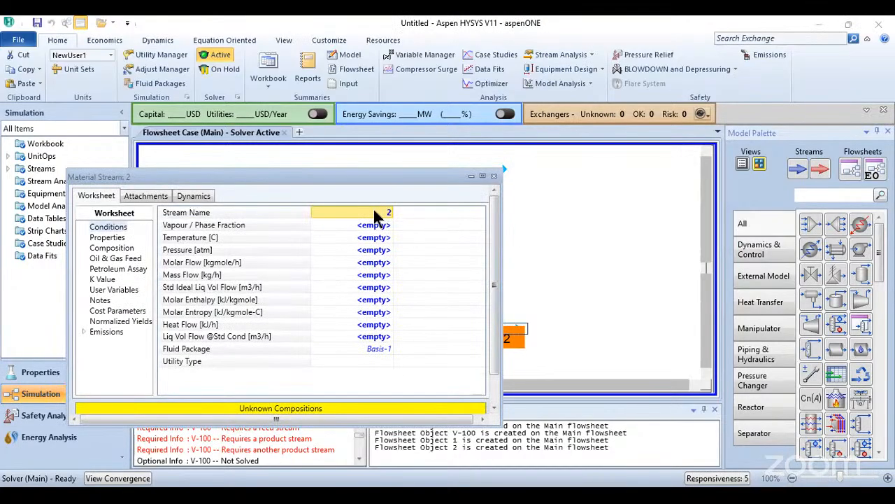
text(Bottom)
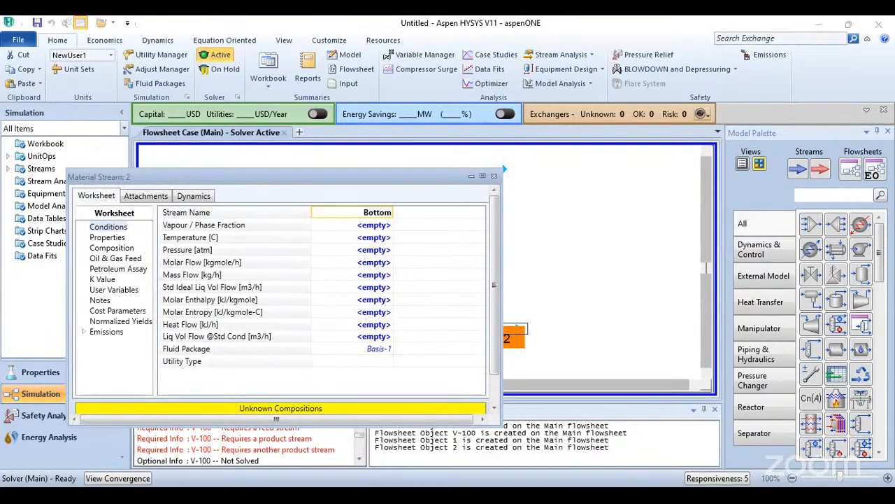
key(Return)
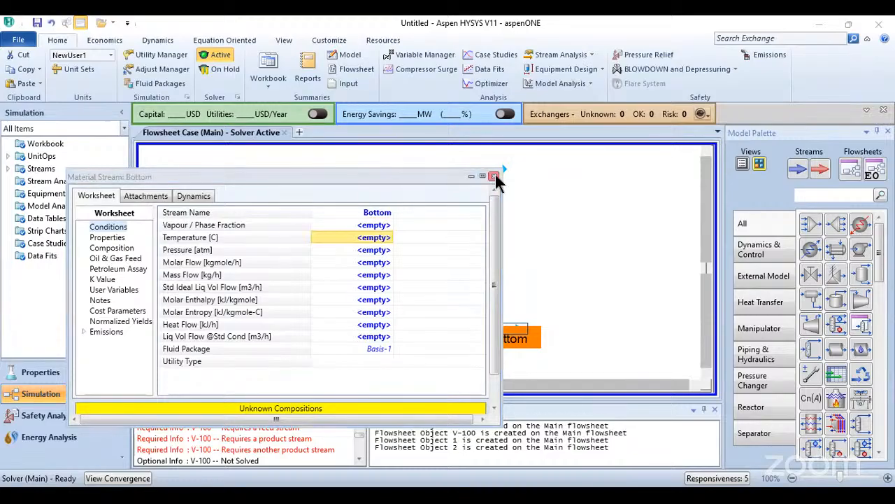
click(494, 175)
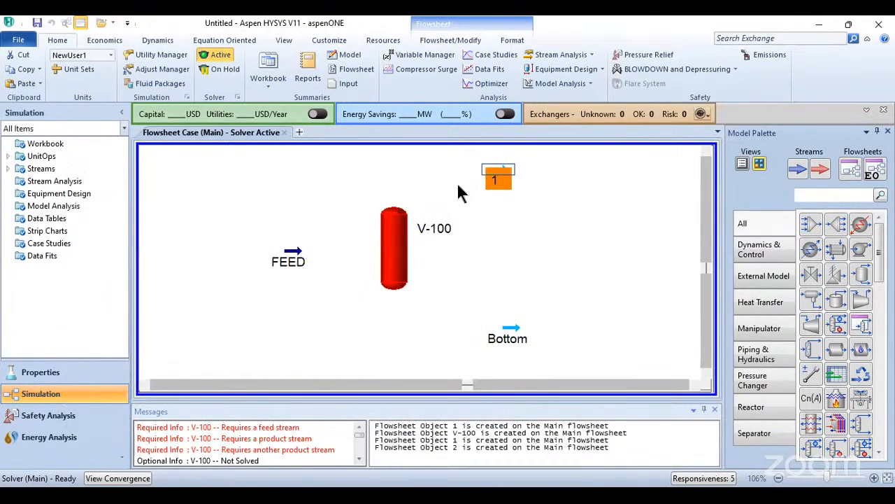
Rename the upper unconnected material stream as Top and close its properties.
double_click(498, 178)
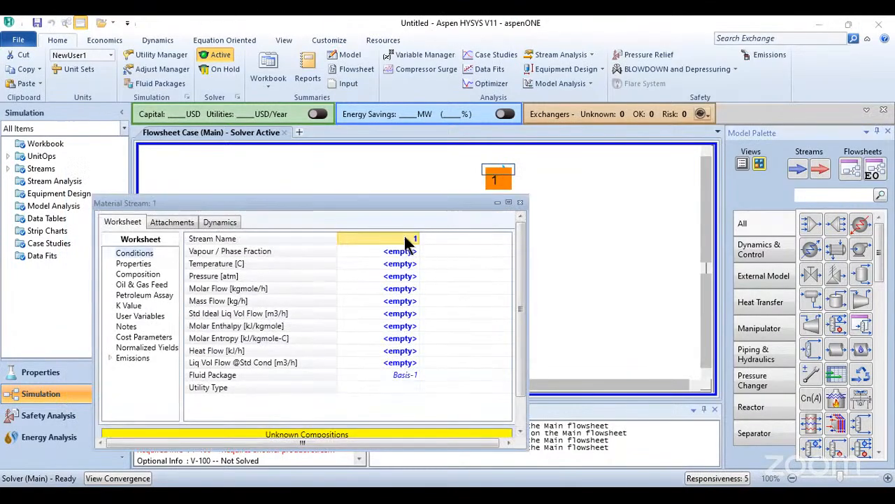
text(Top)
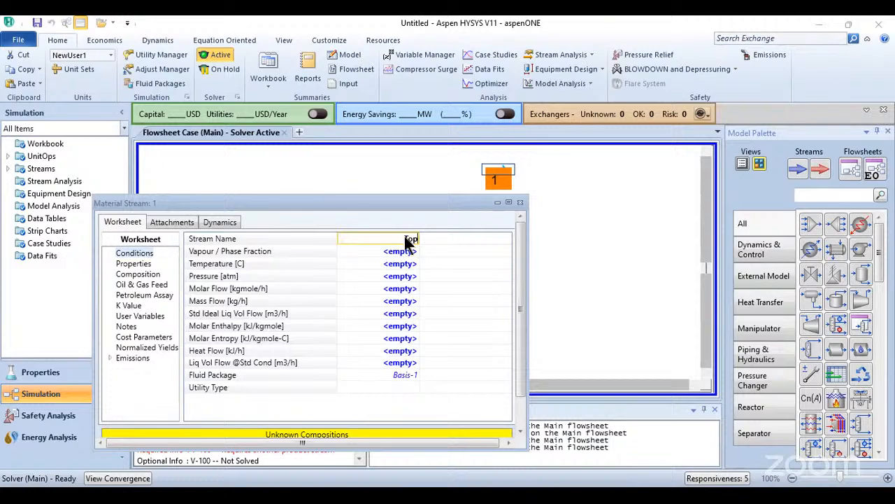
key(Return)
click(519, 201)
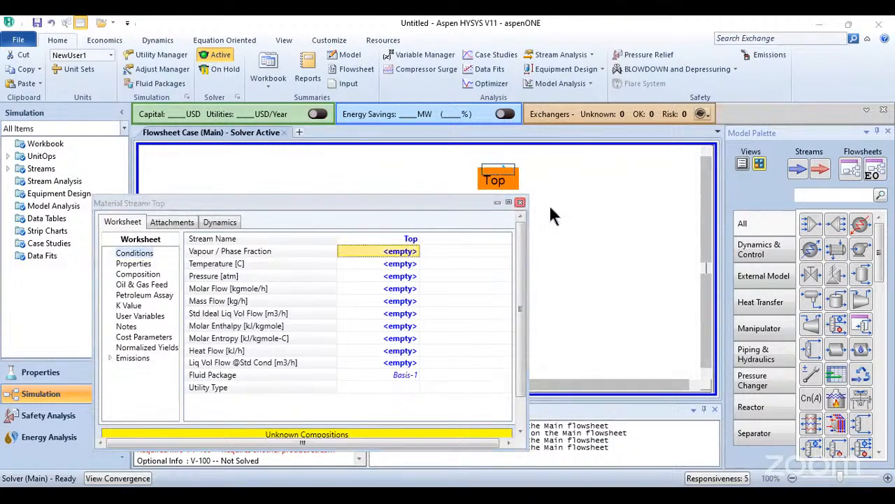
Move the separator slightly lower and line up the Top and Bottom streams vertically.
click(421, 245)
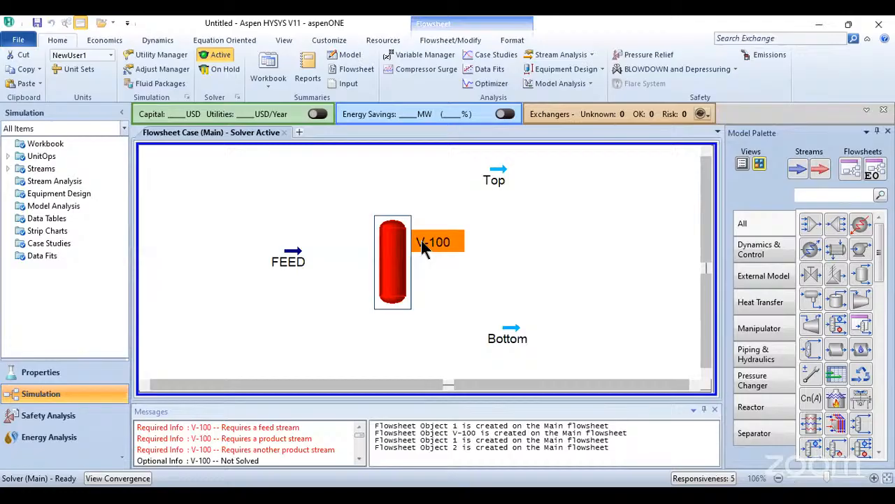
click(504, 180)
click(509, 334)
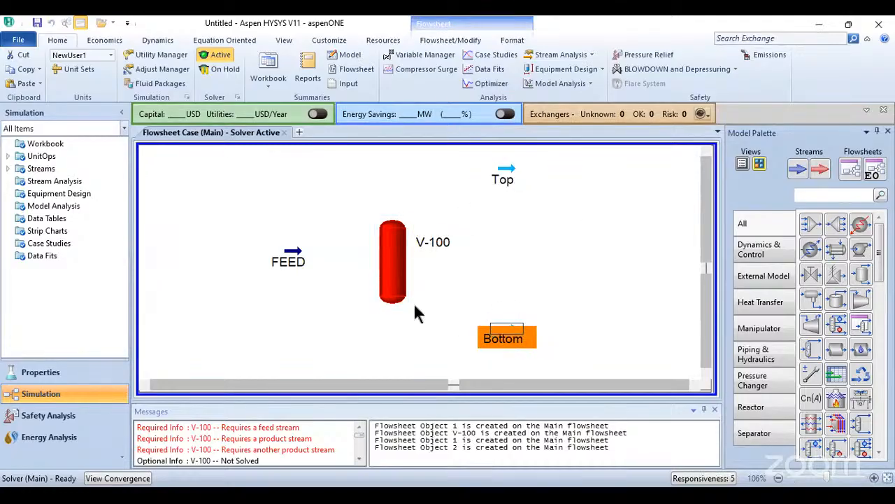
Connect separator V-100 with FEED as inlet, Top as vapour outlet and Bottom as liquid outlet, then nudge it on the flowsheet.
click(398, 276)
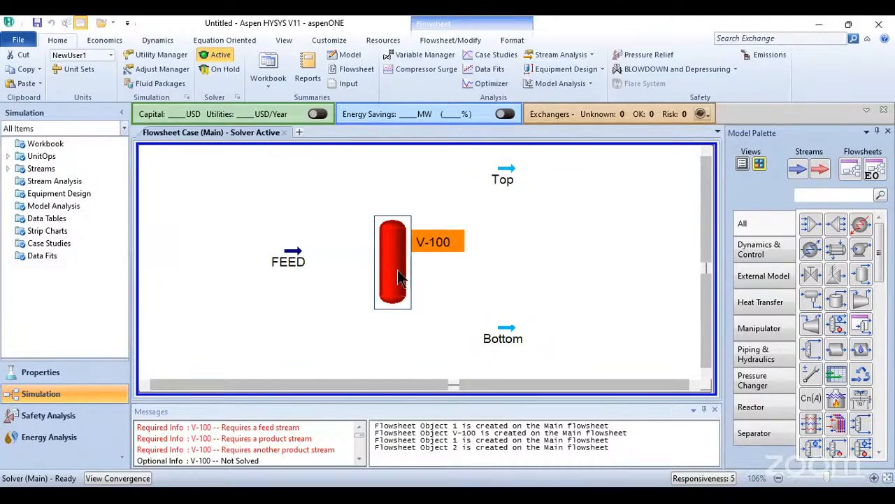
double_click(399, 276)
click(462, 192)
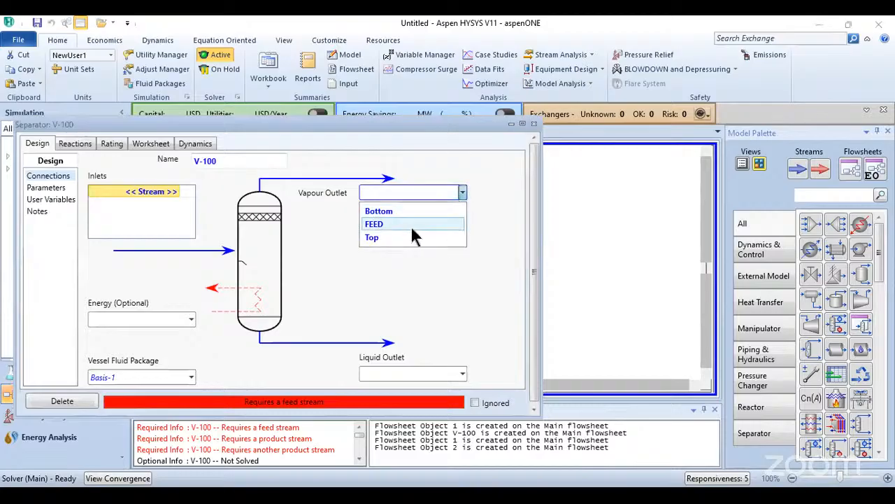
click(409, 237)
click(462, 374)
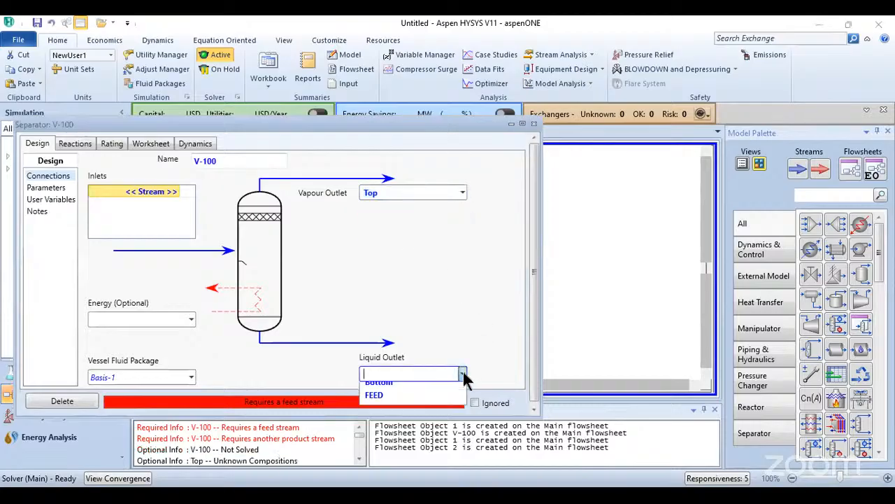
click(409, 392)
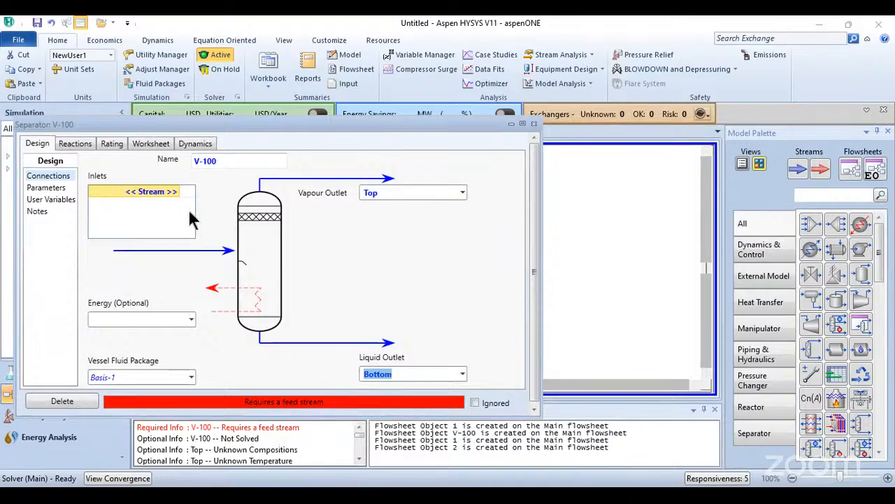
click(175, 188)
click(141, 209)
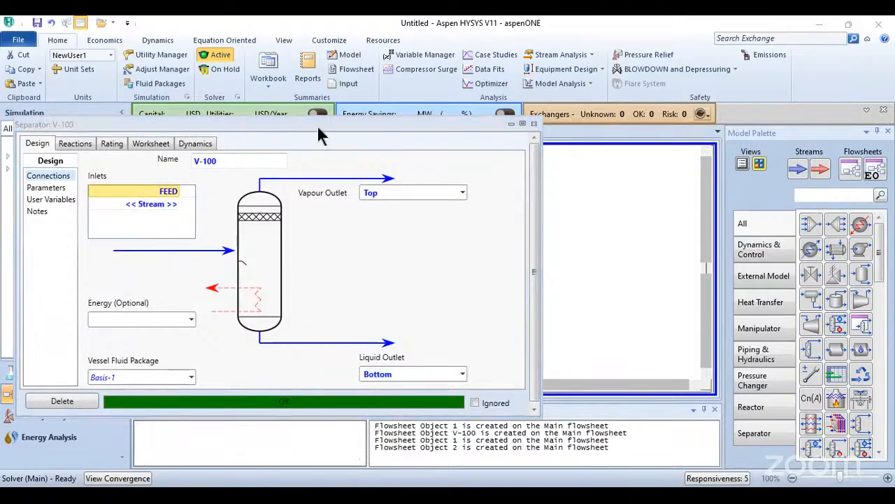
click(534, 123)
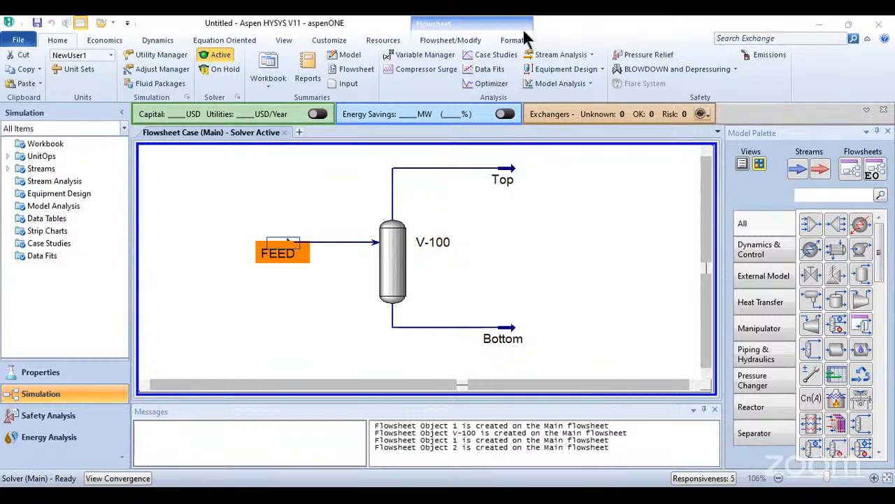
drag(400, 263, 399, 262)
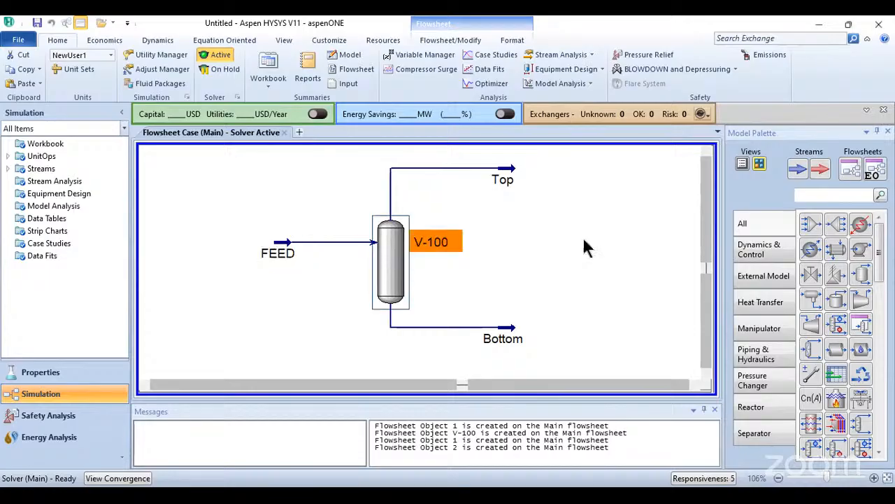